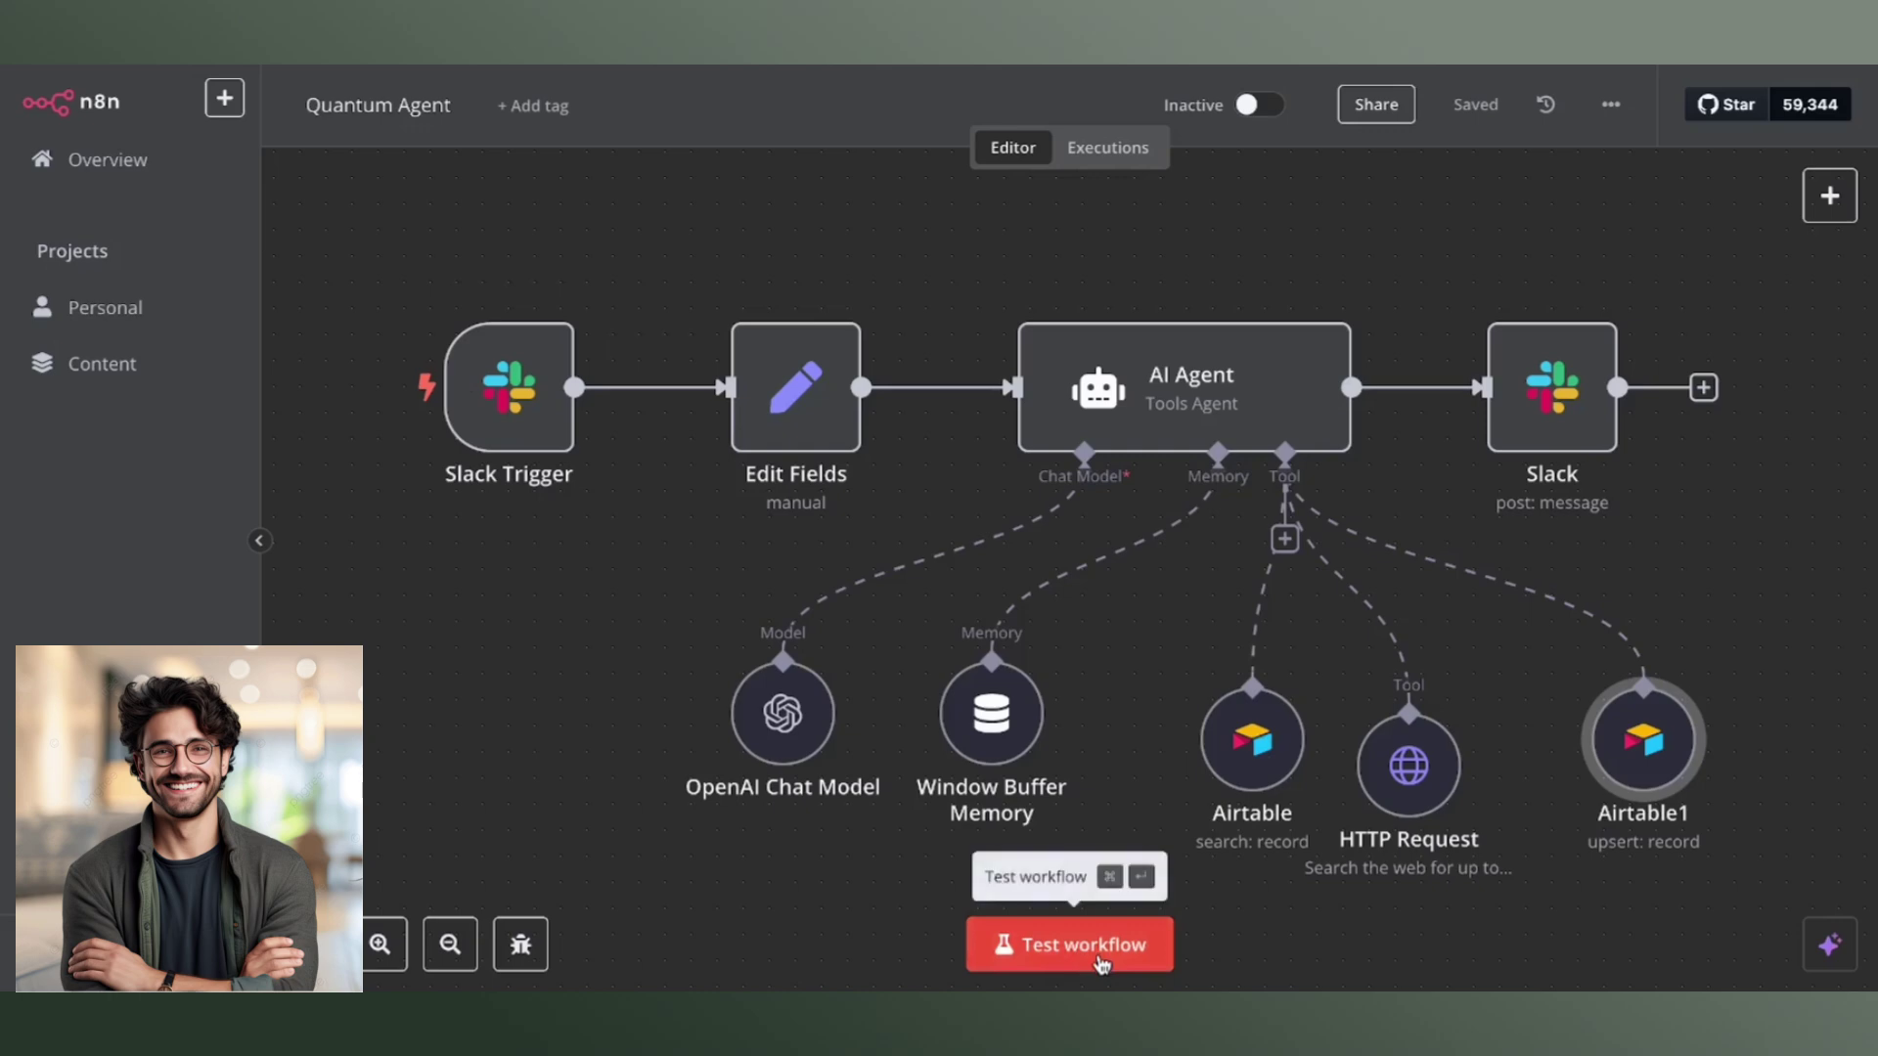
Start a test run of the Quantum Agent workflow so the Slack Trigger listens for an event.
click(1103, 964)
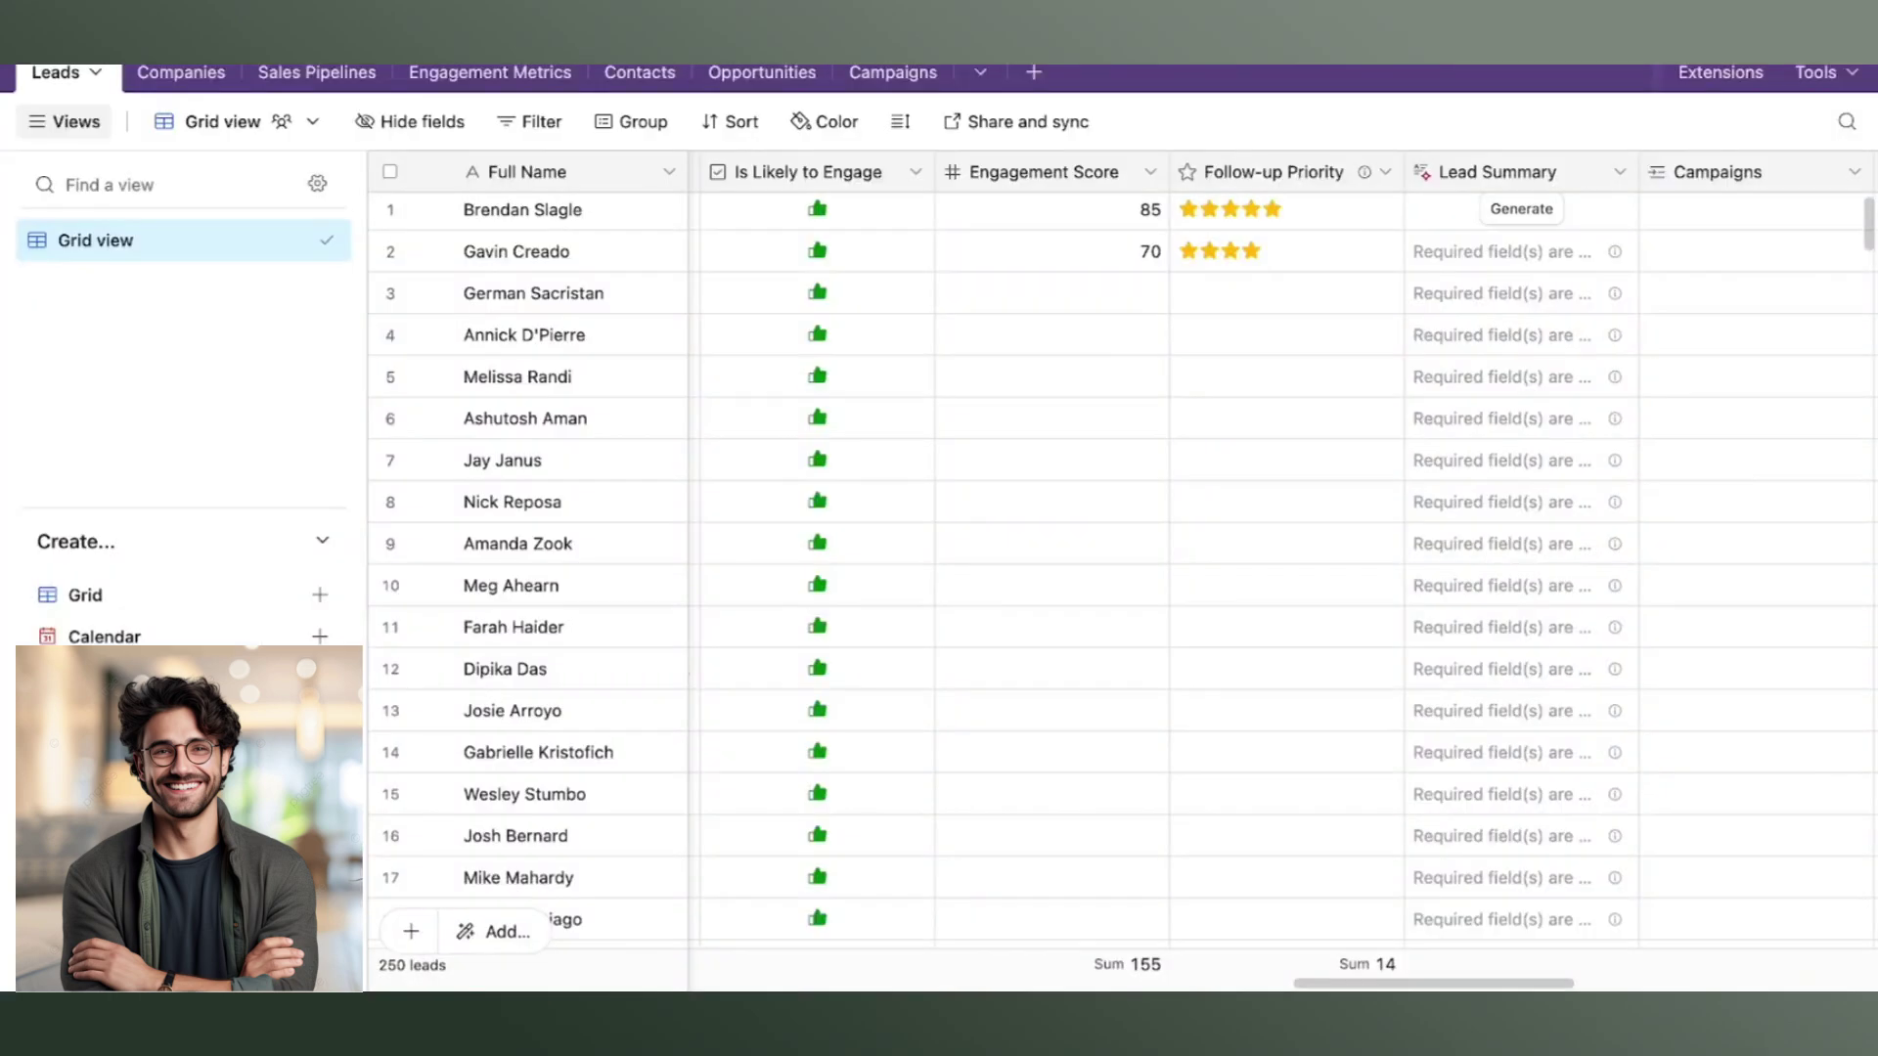
click(522, 294)
click(524, 294)
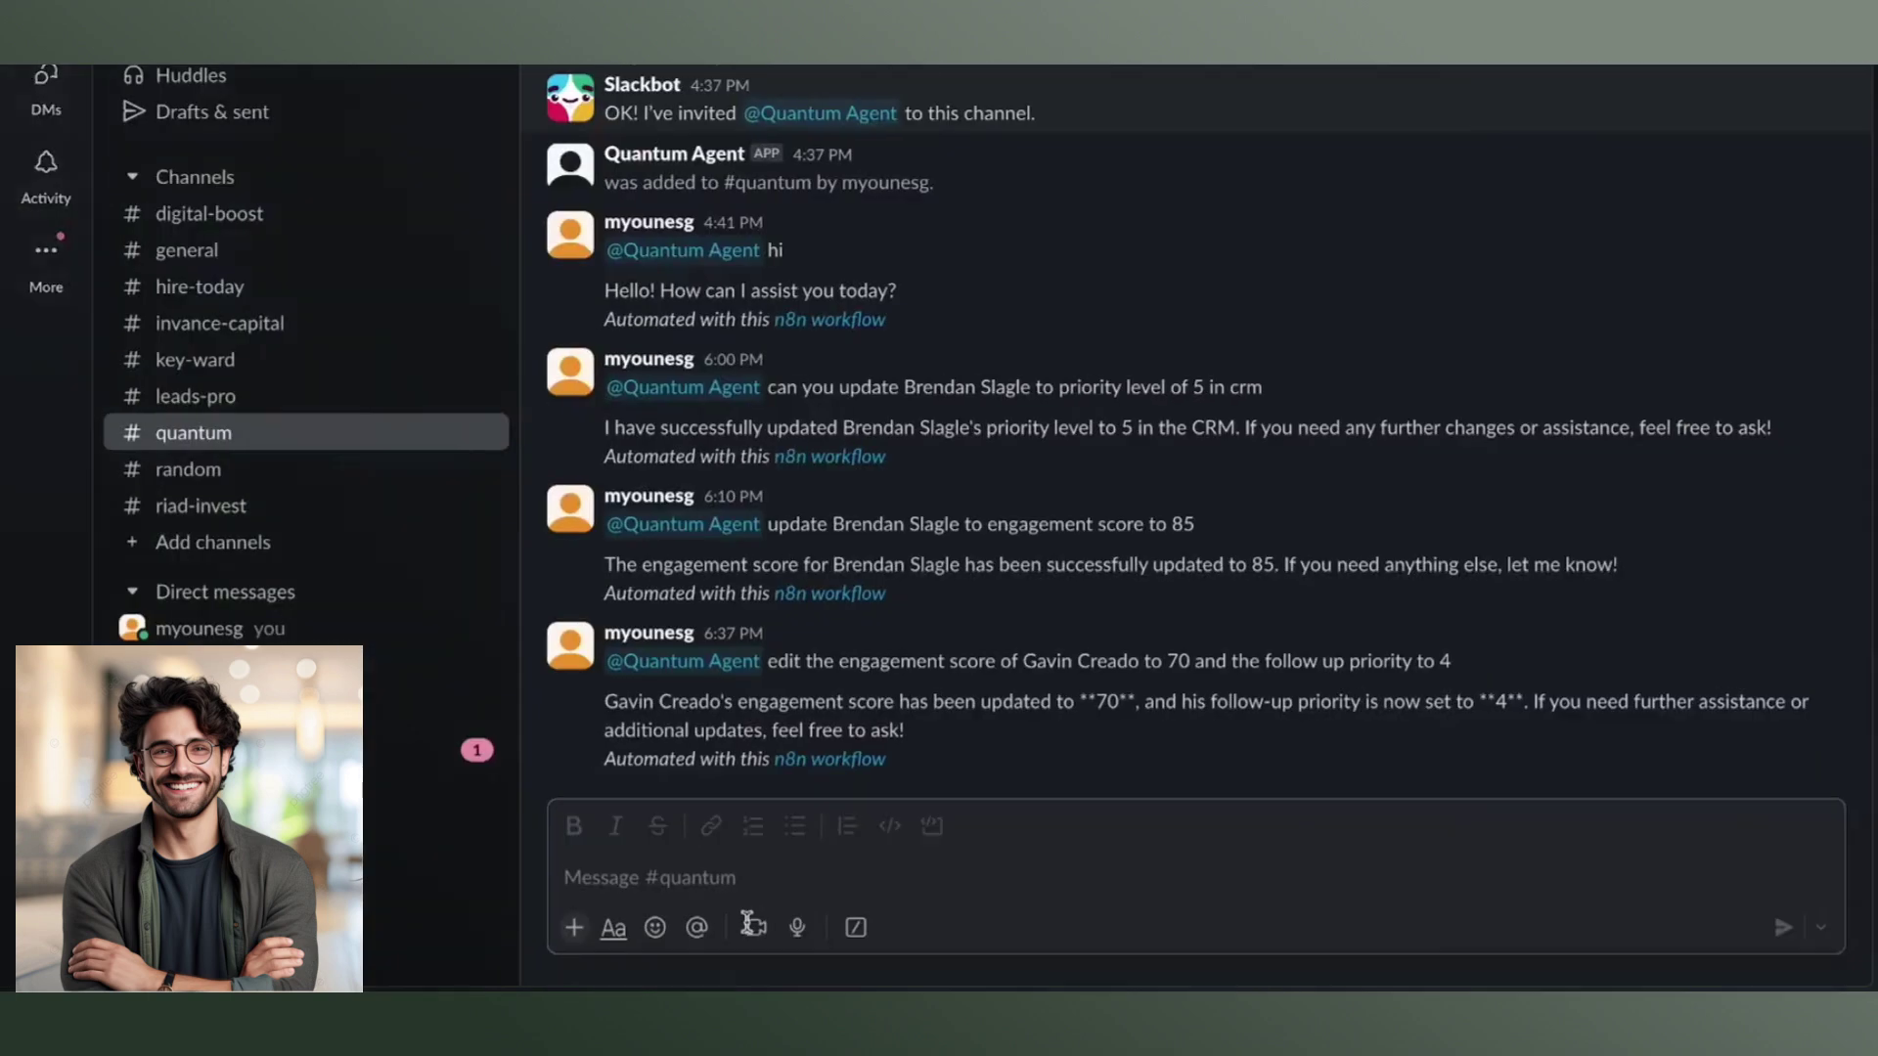
click(722, 880)
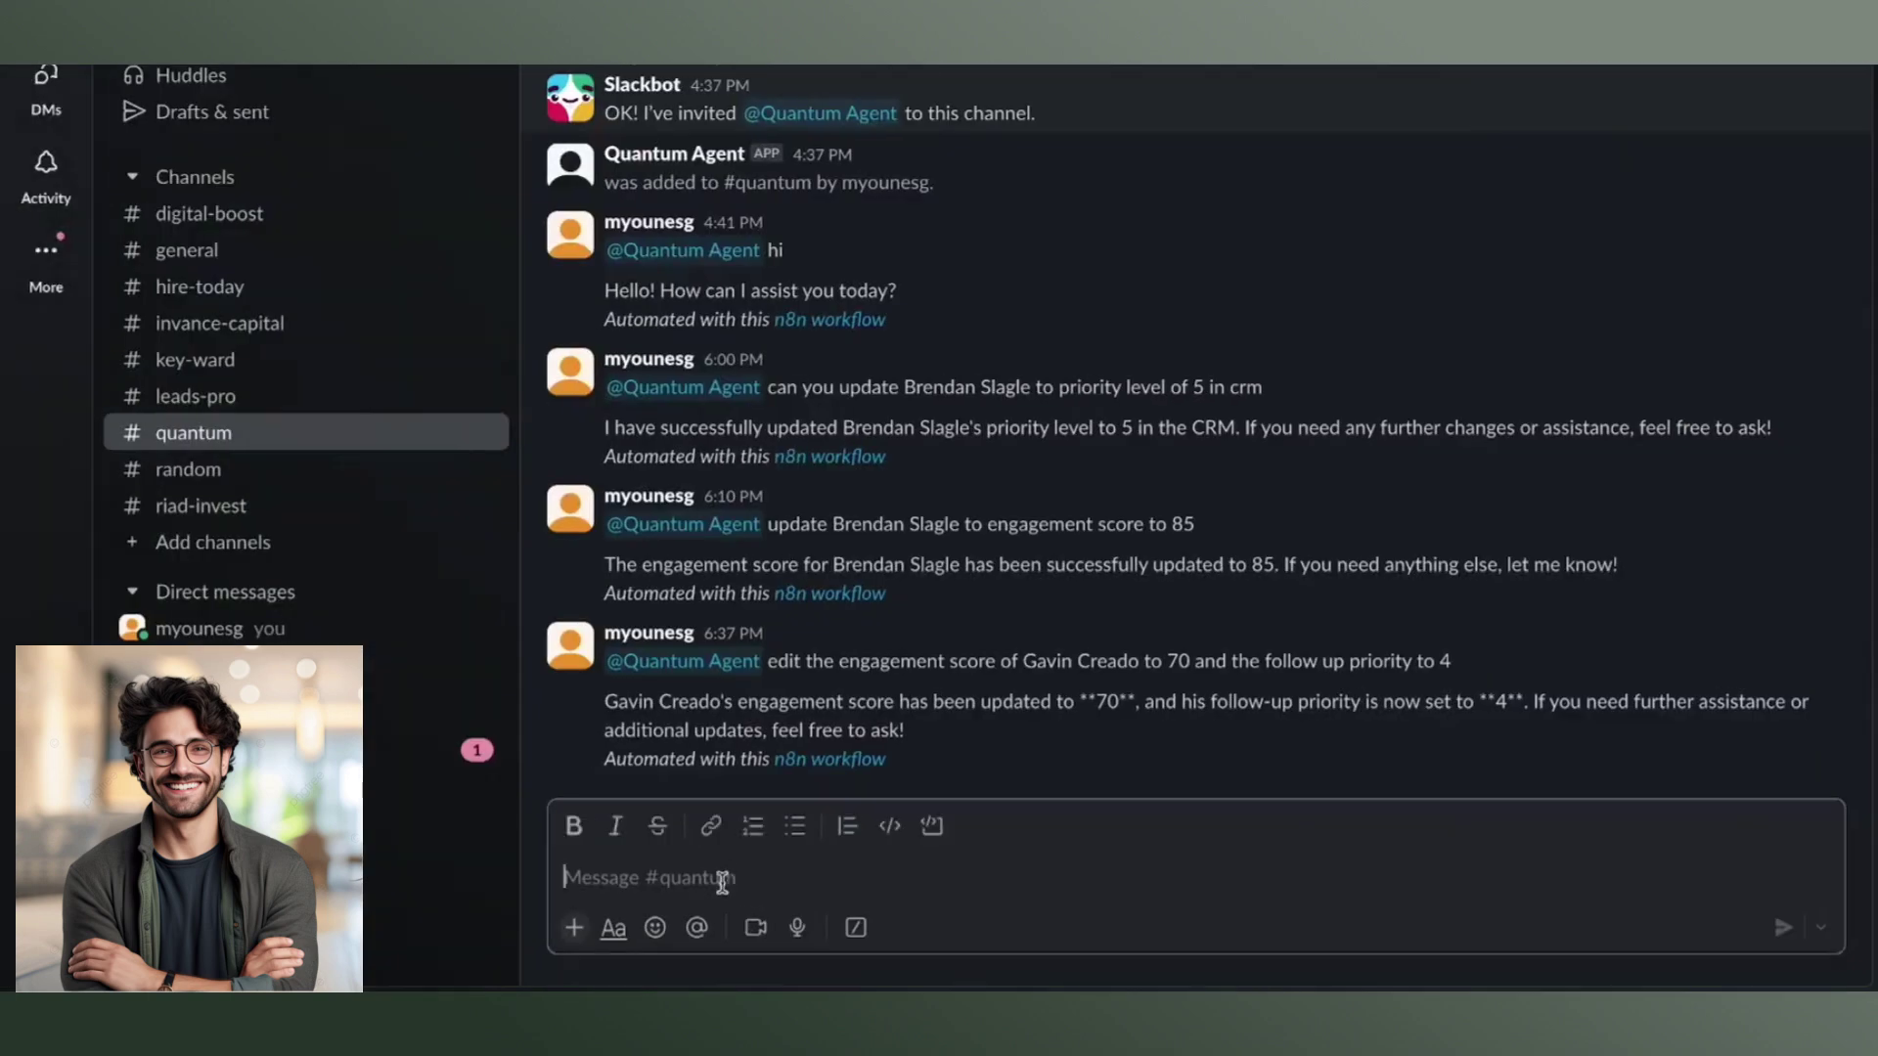
text(@)
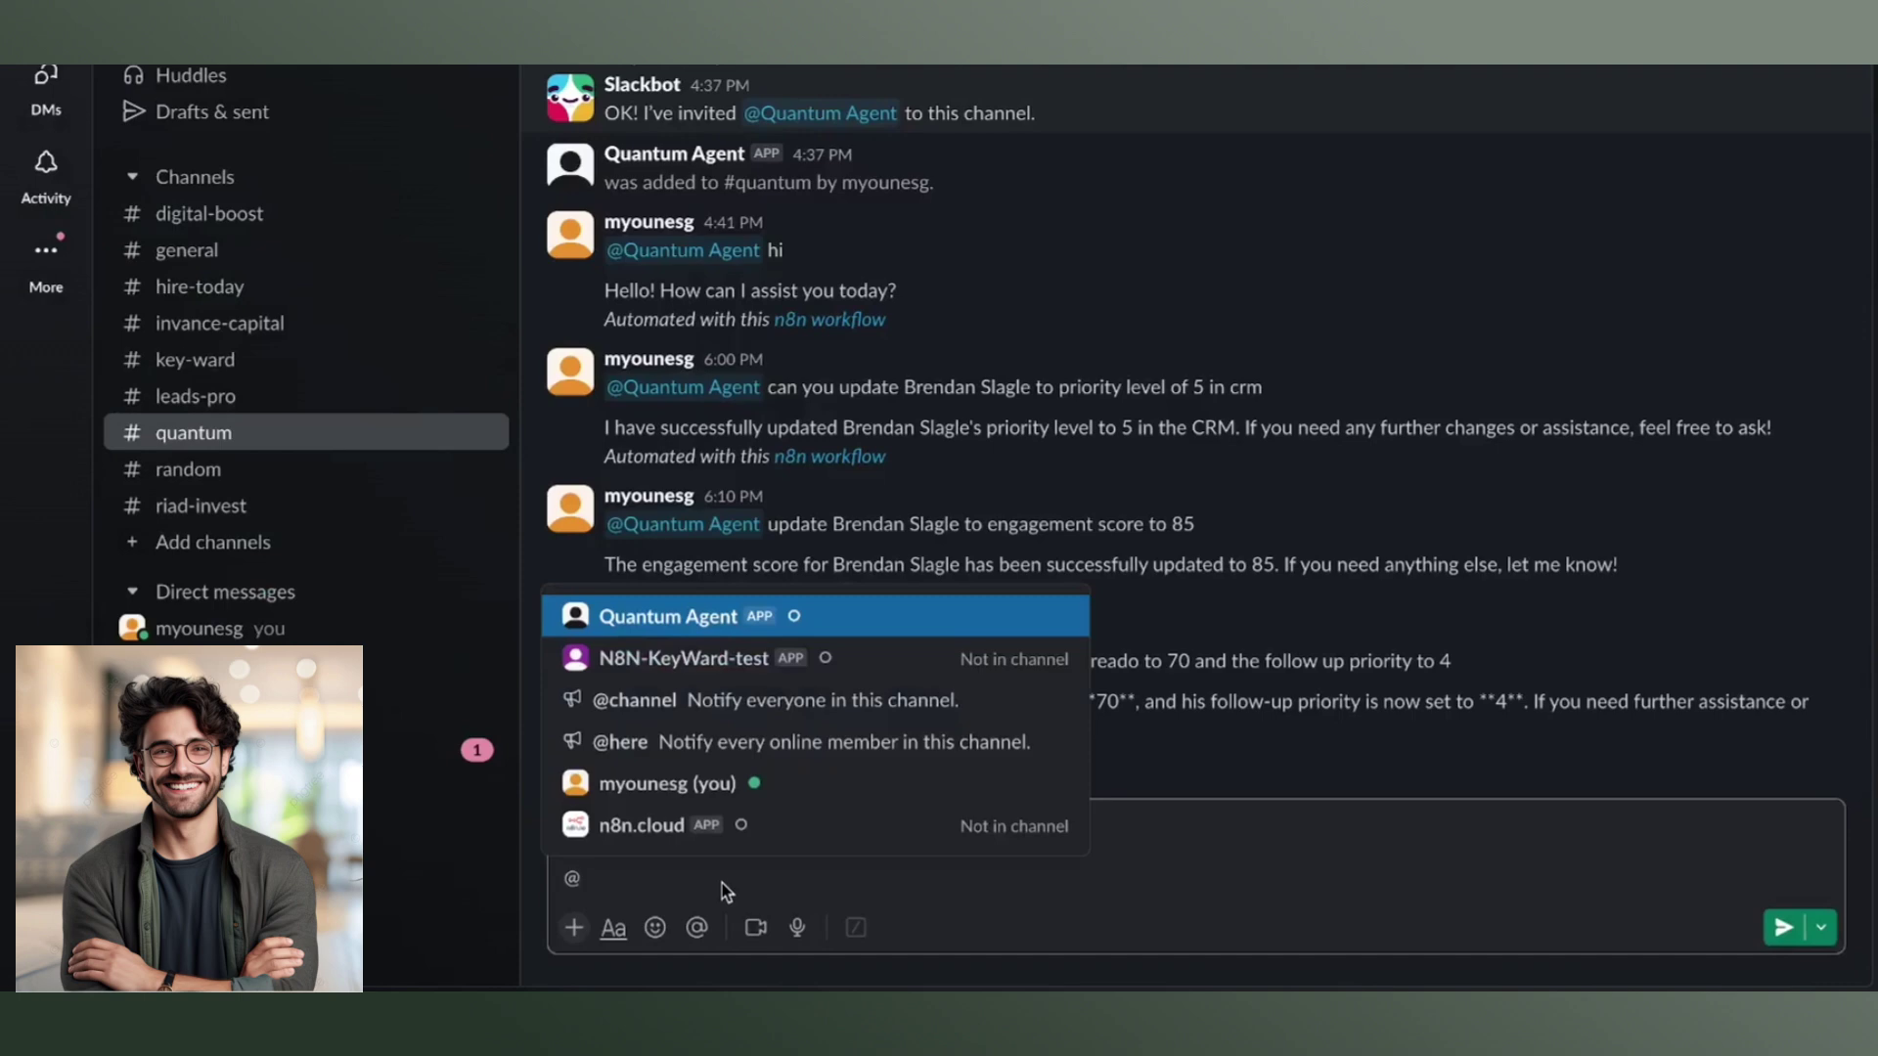
key(Return)
text(wha)
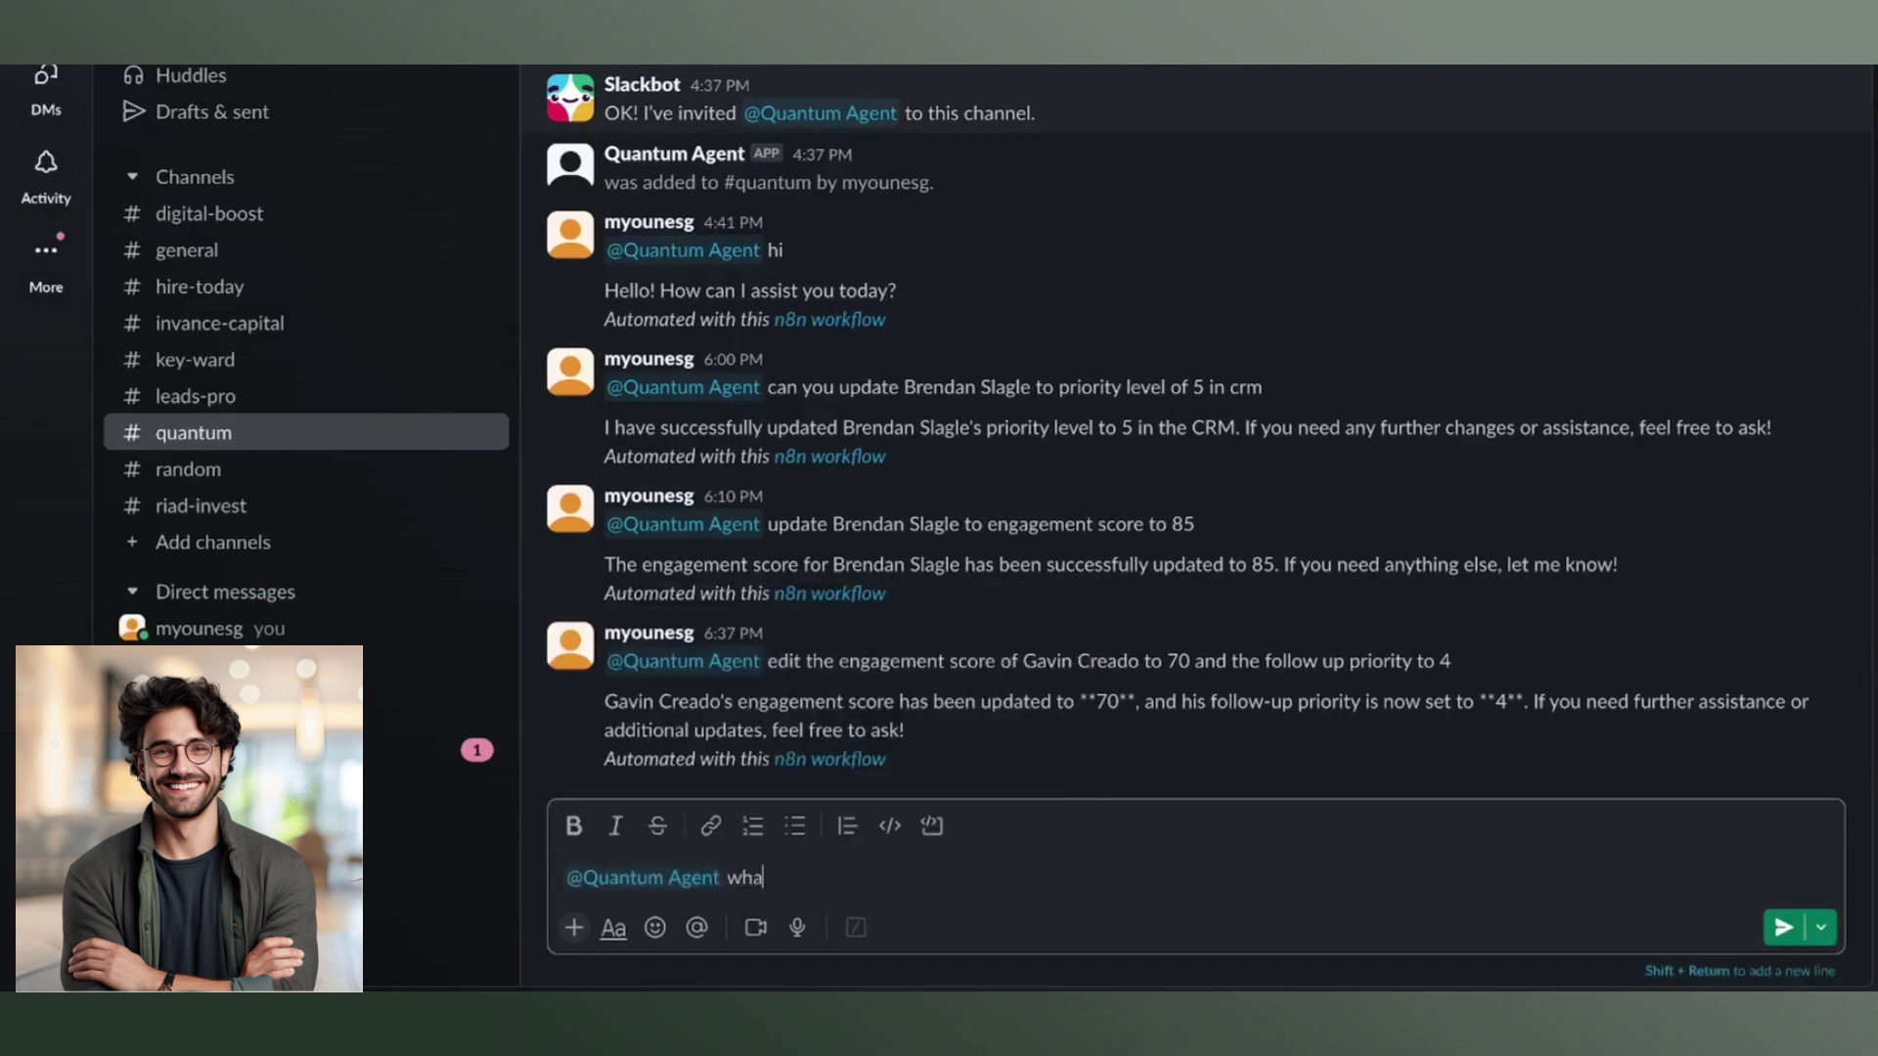
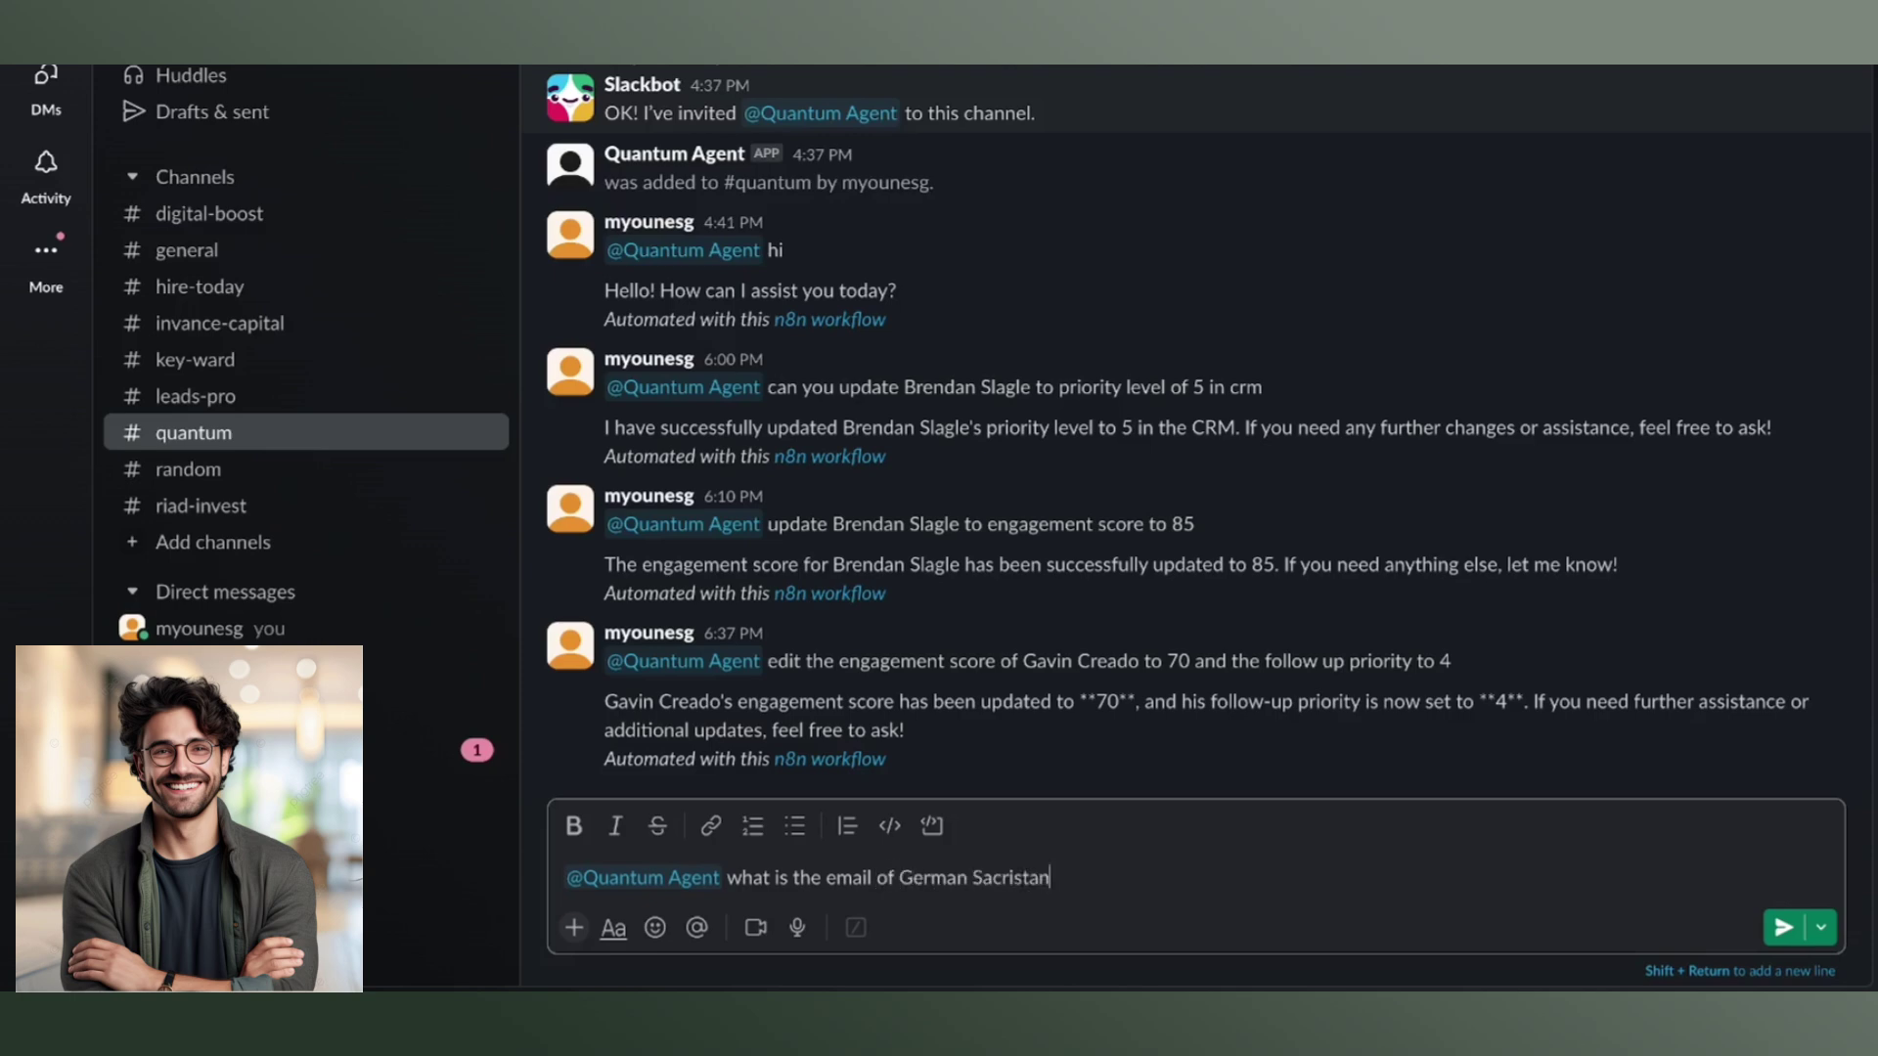
text(/)
key(Return)
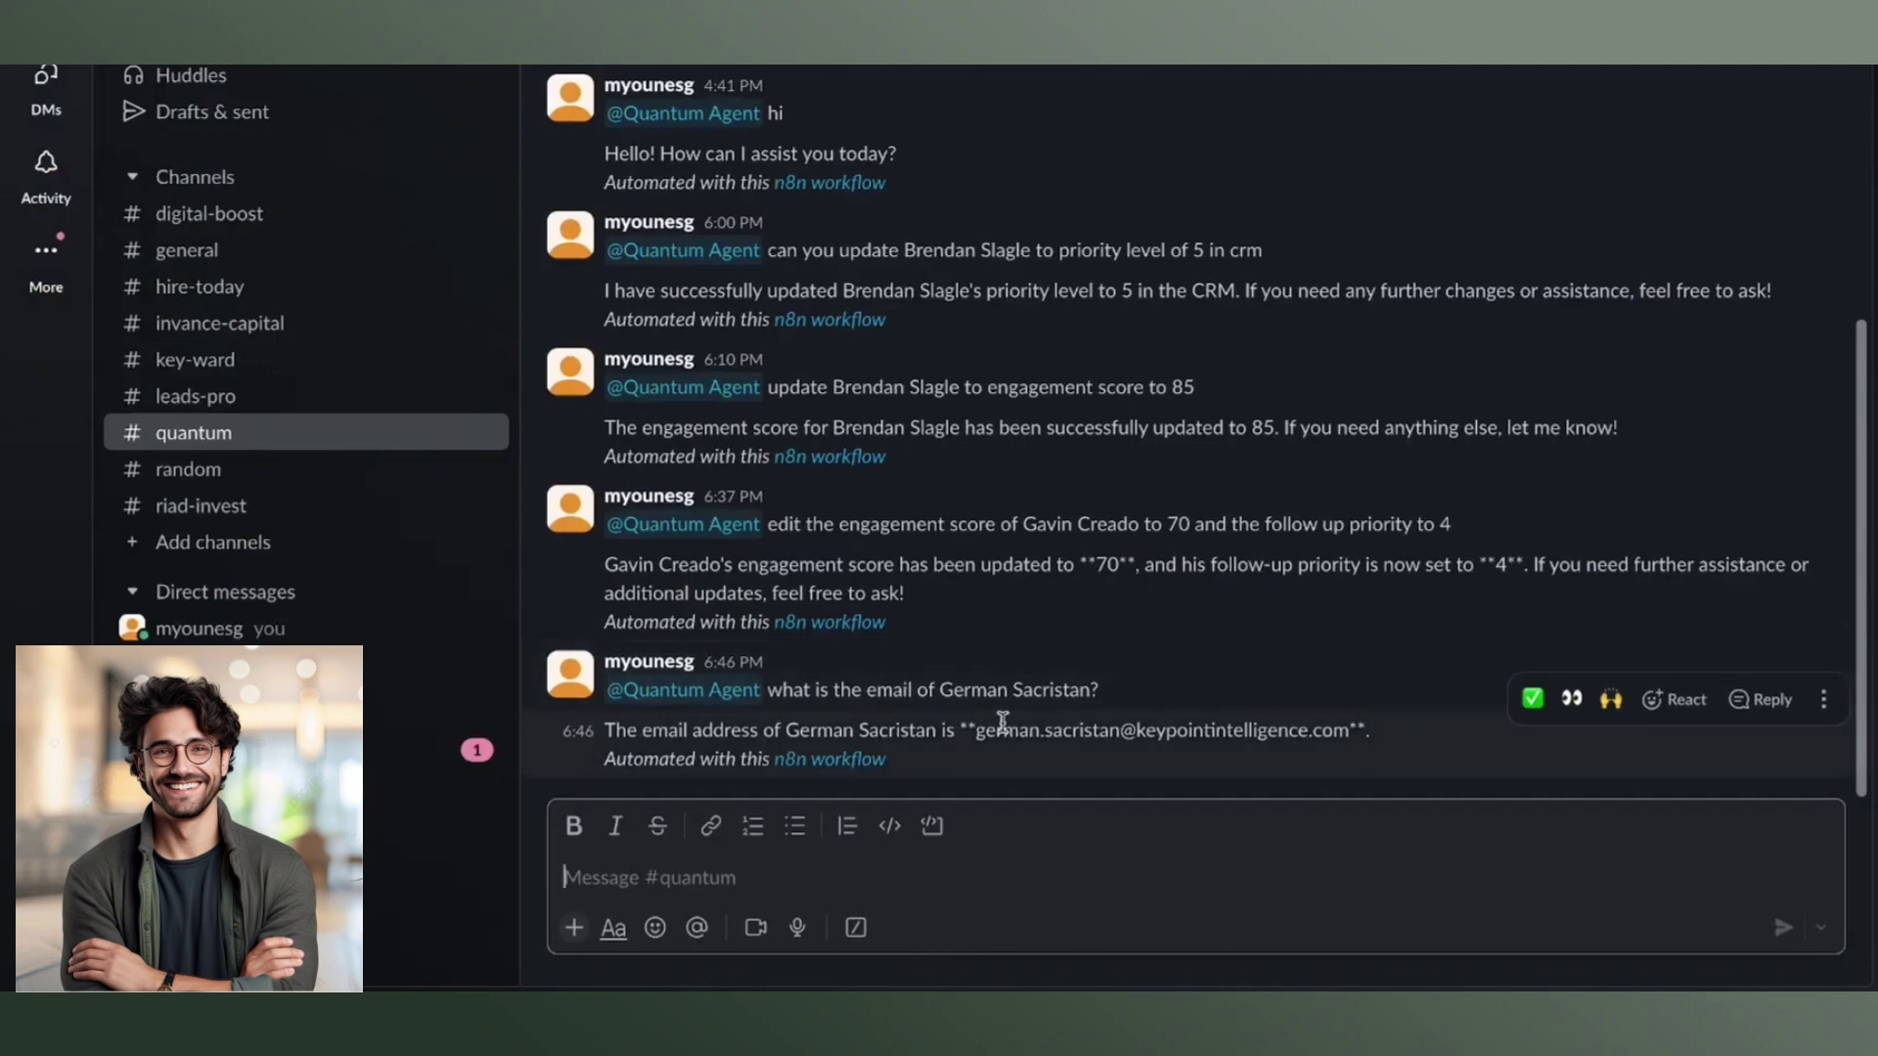
drag(976, 732, 1313, 742)
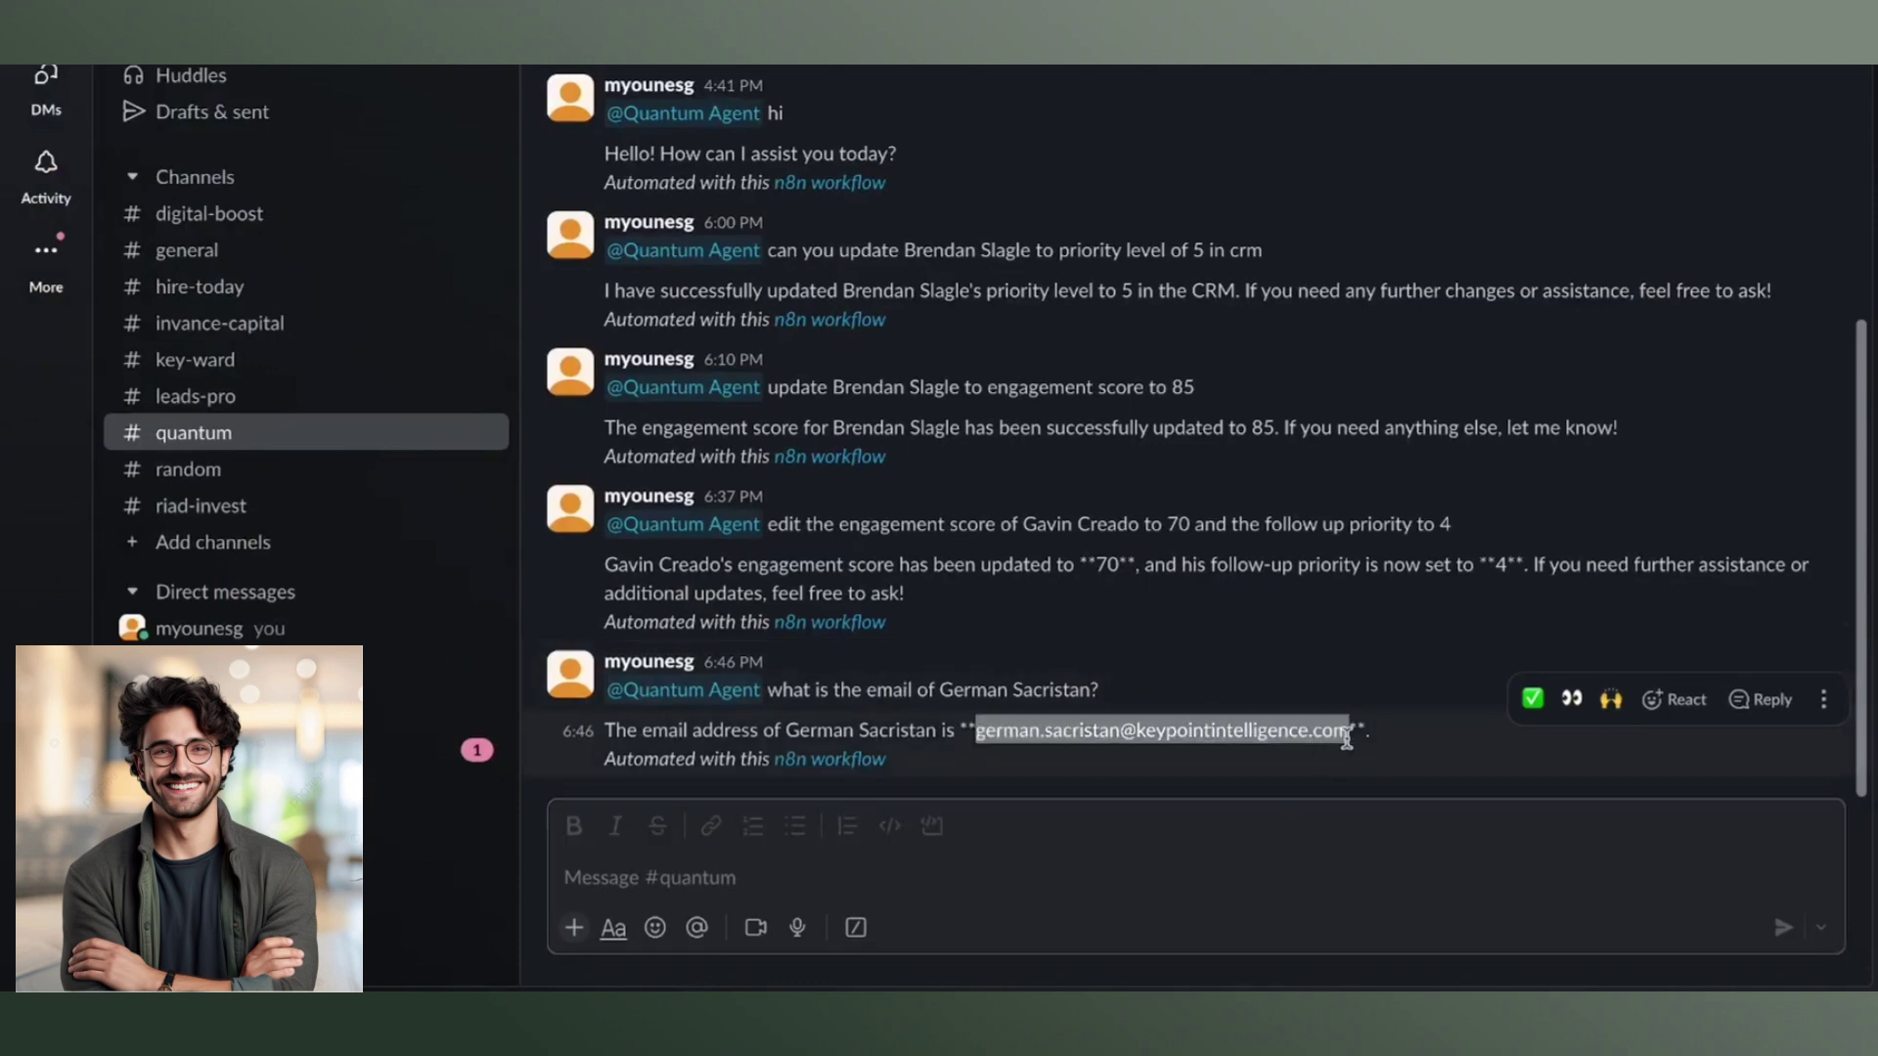
click(1032, 869)
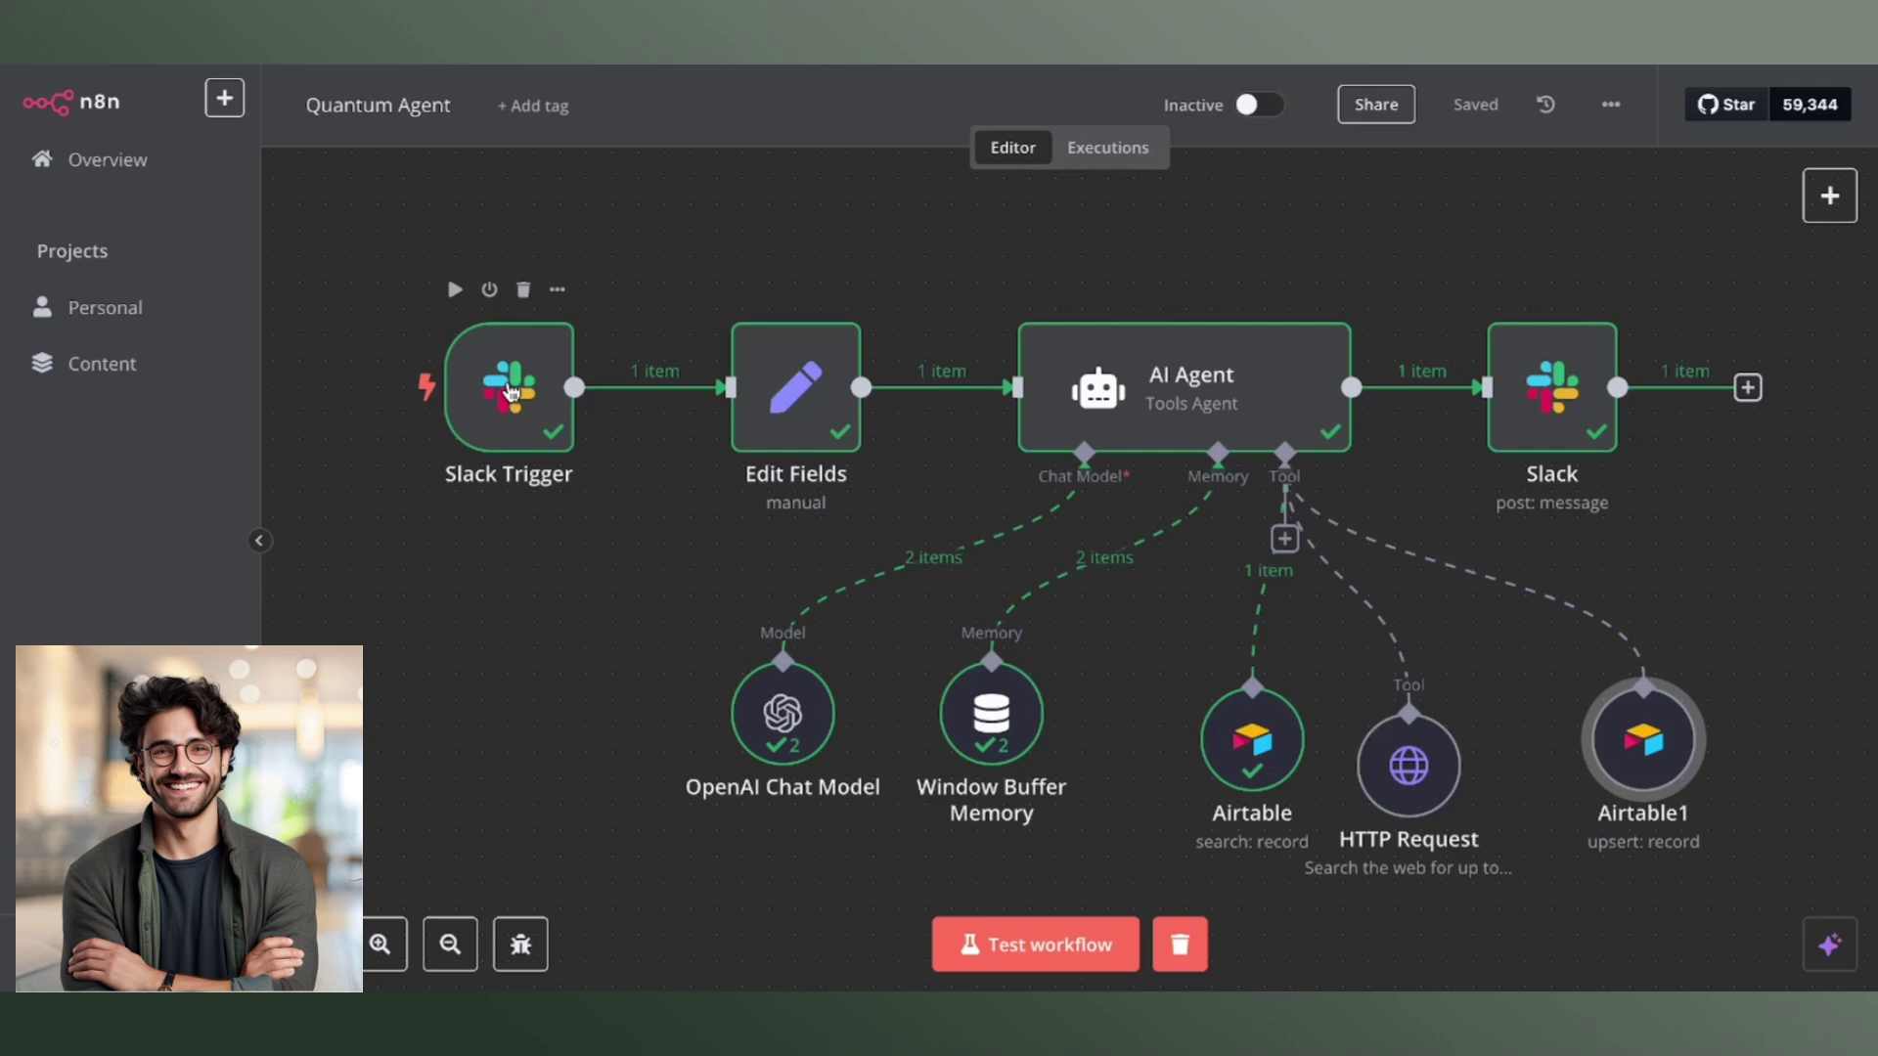
double_click(510, 393)
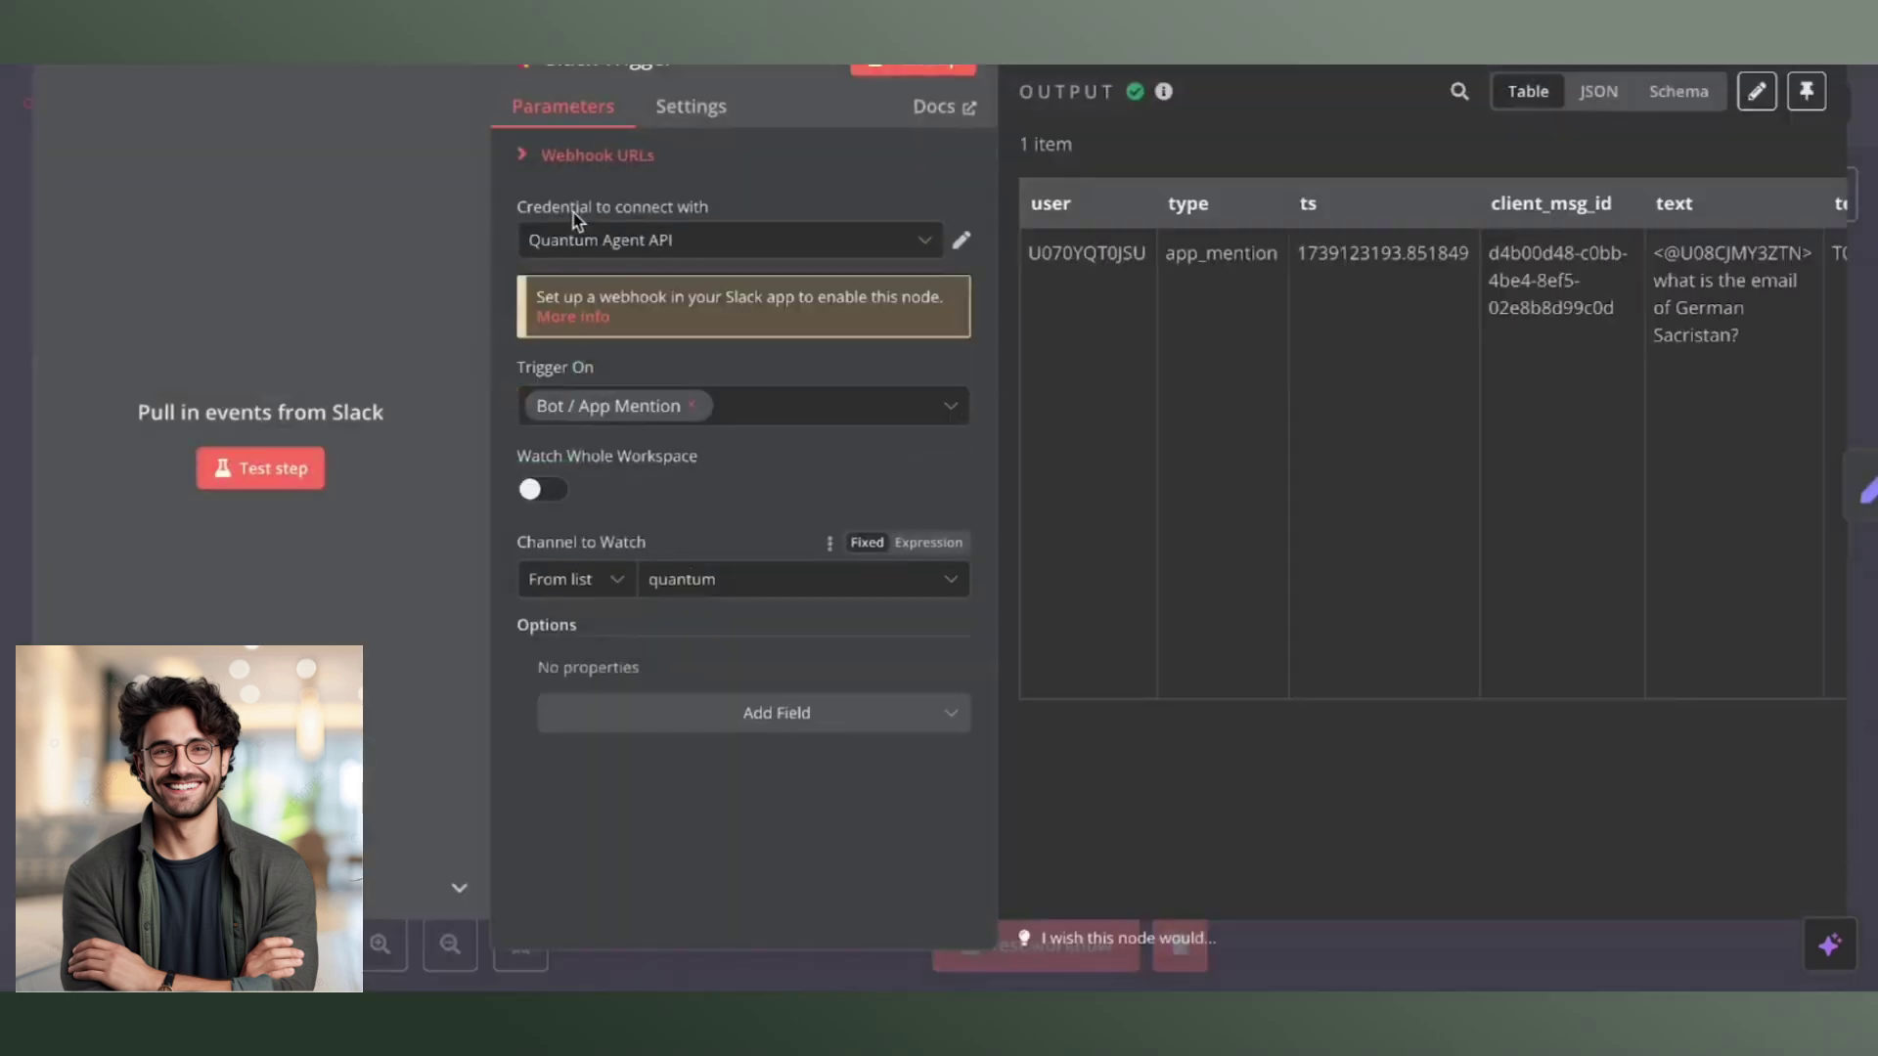
click(524, 158)
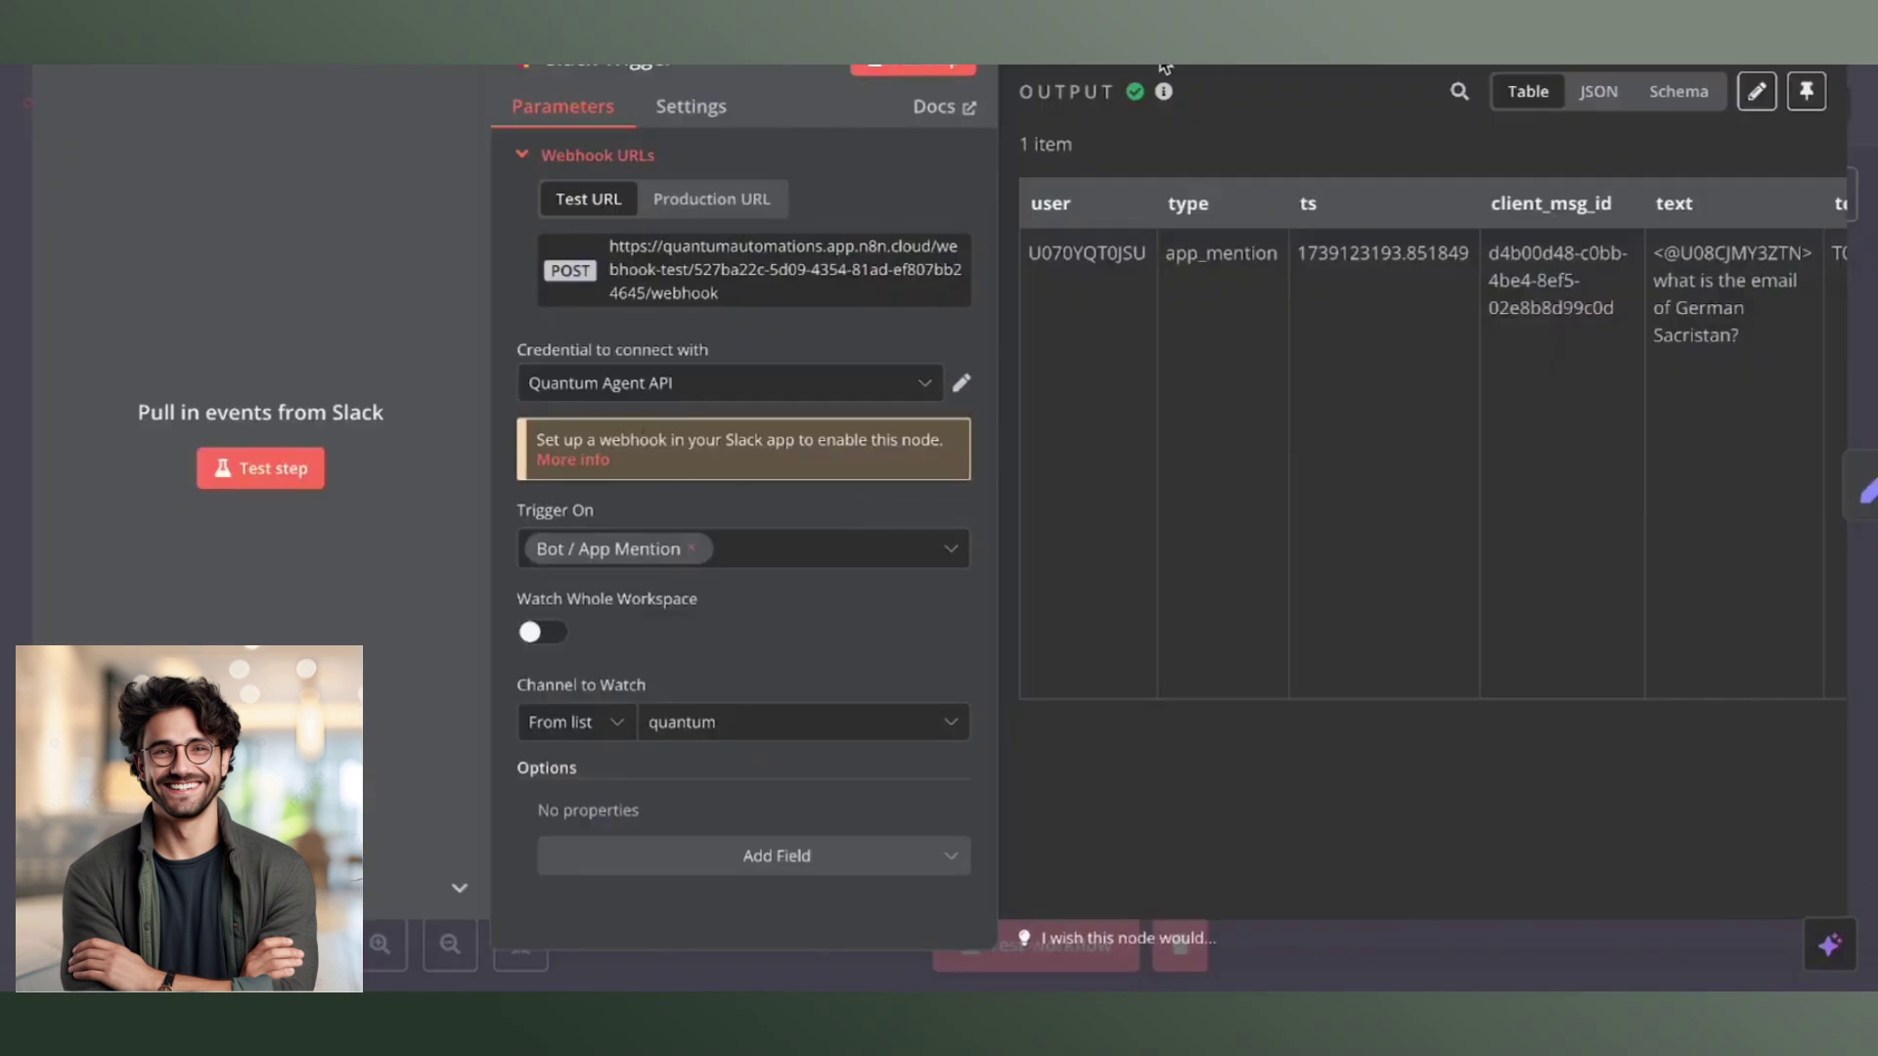
key(Escape)
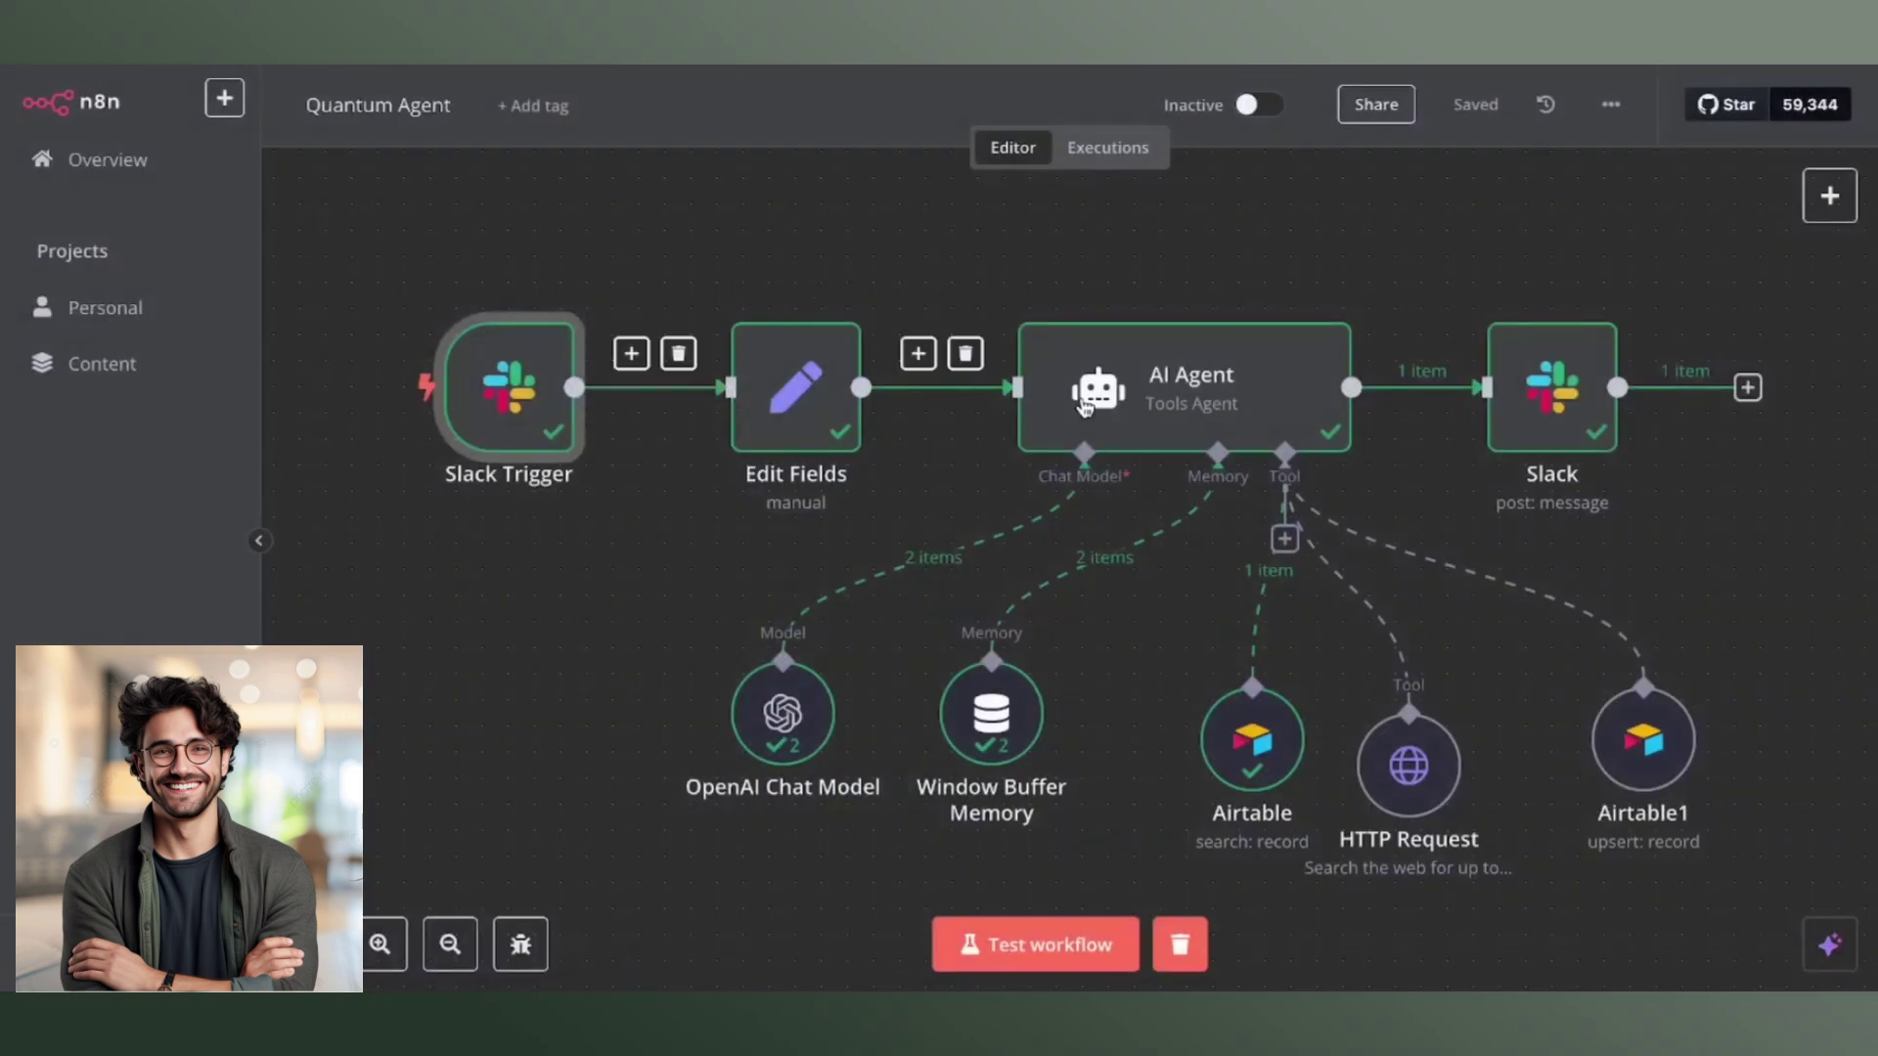
click(813, 423)
double_click(813, 424)
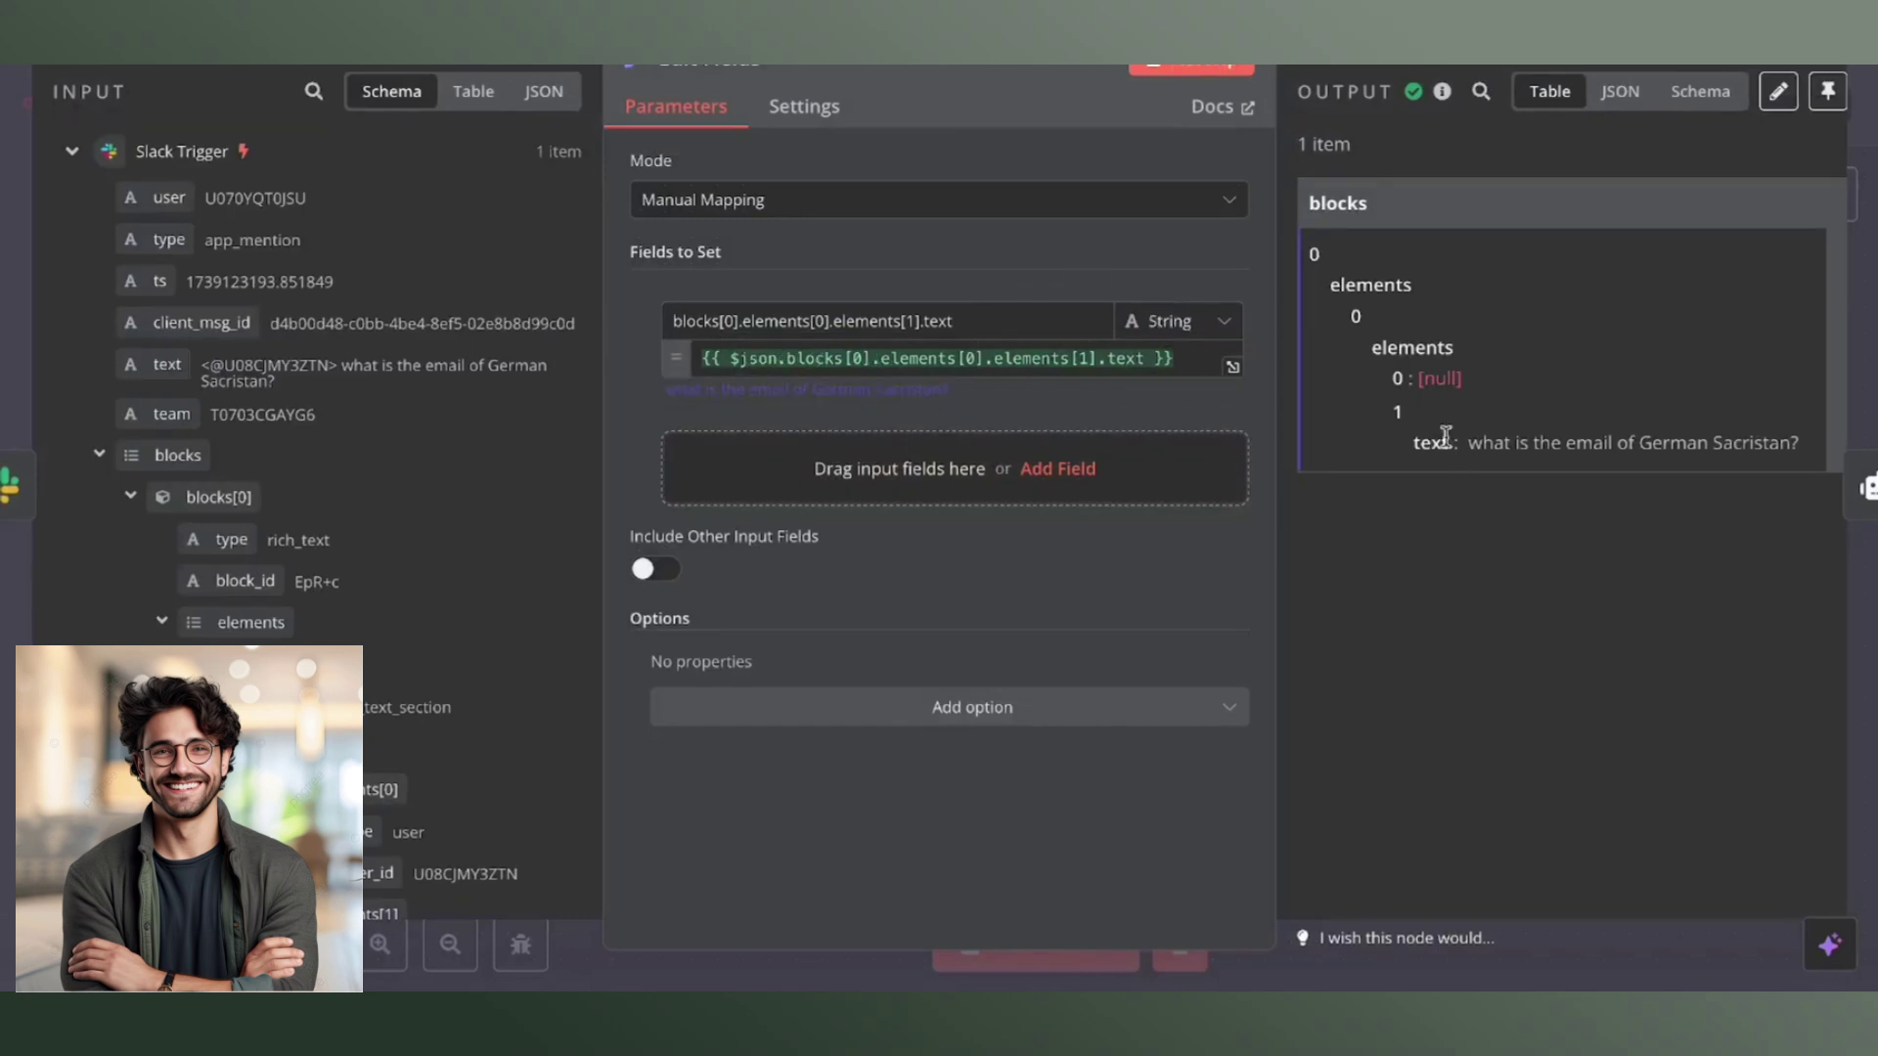
click(1095, 966)
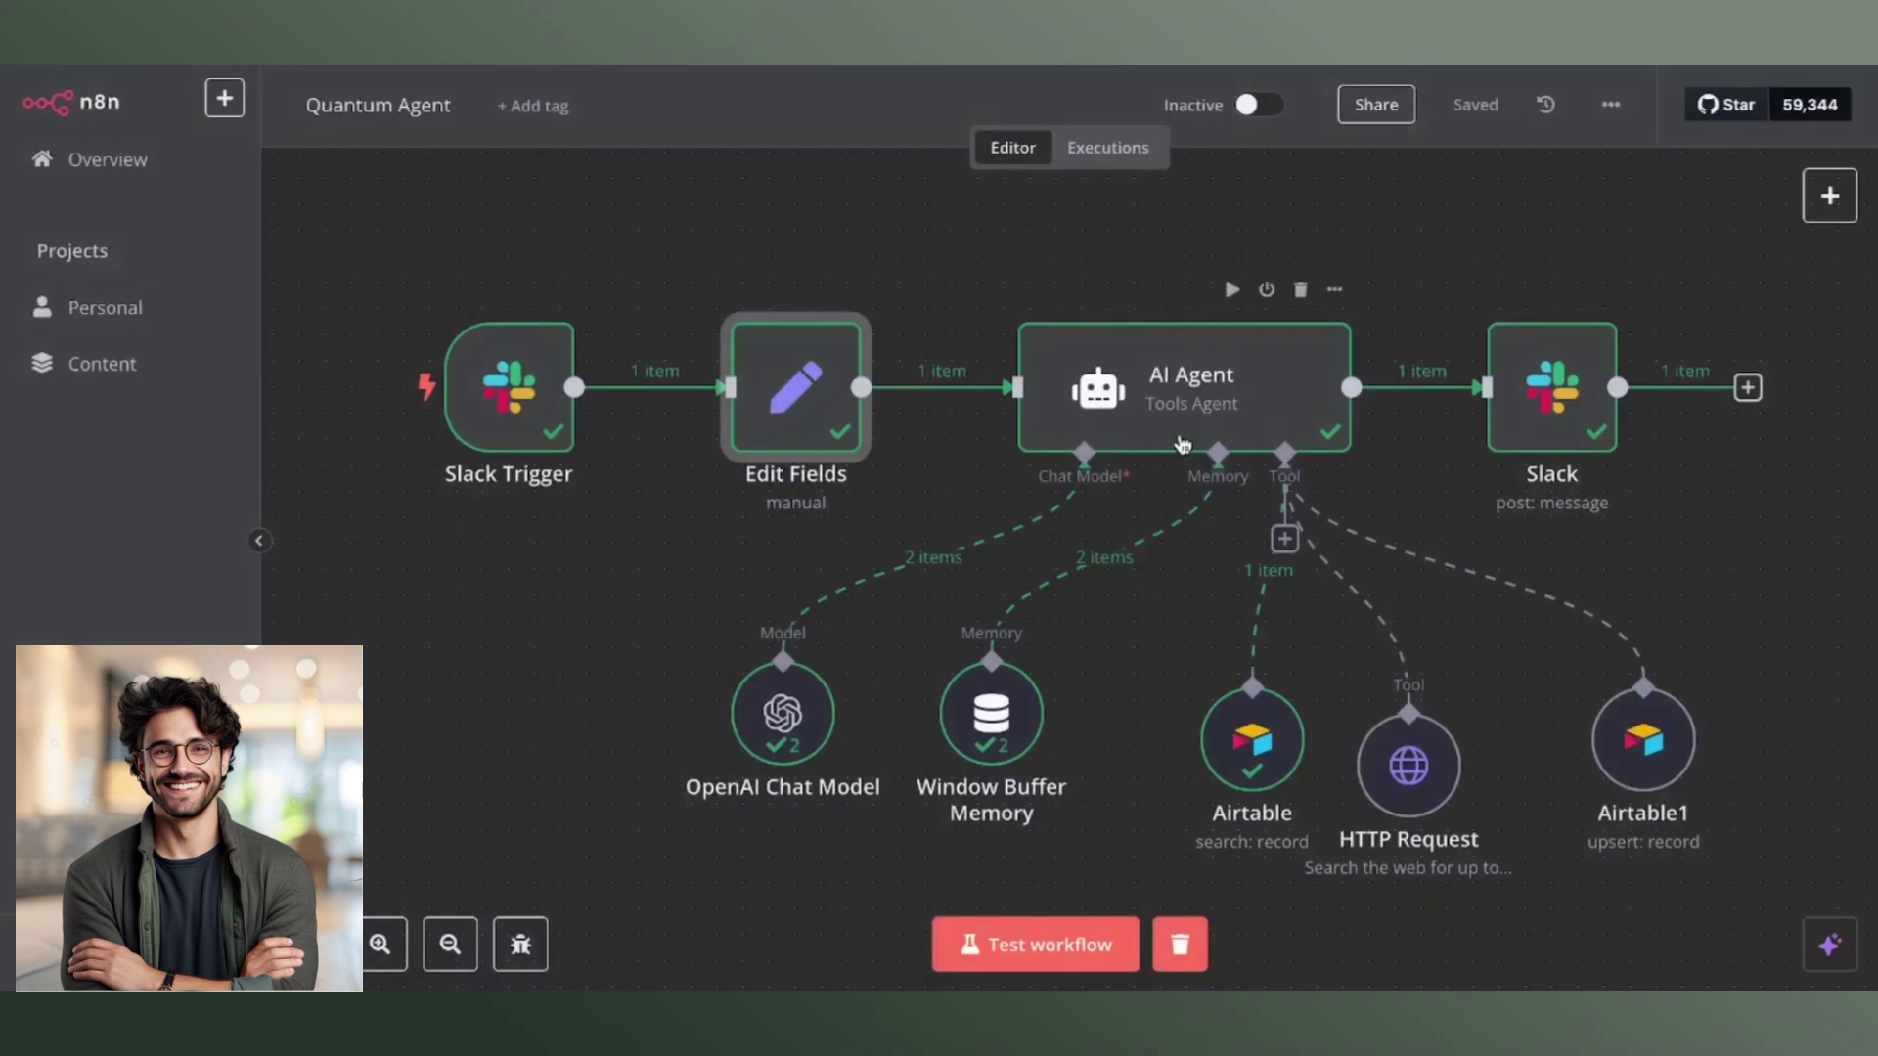
click(1154, 384)
double_click(1154, 384)
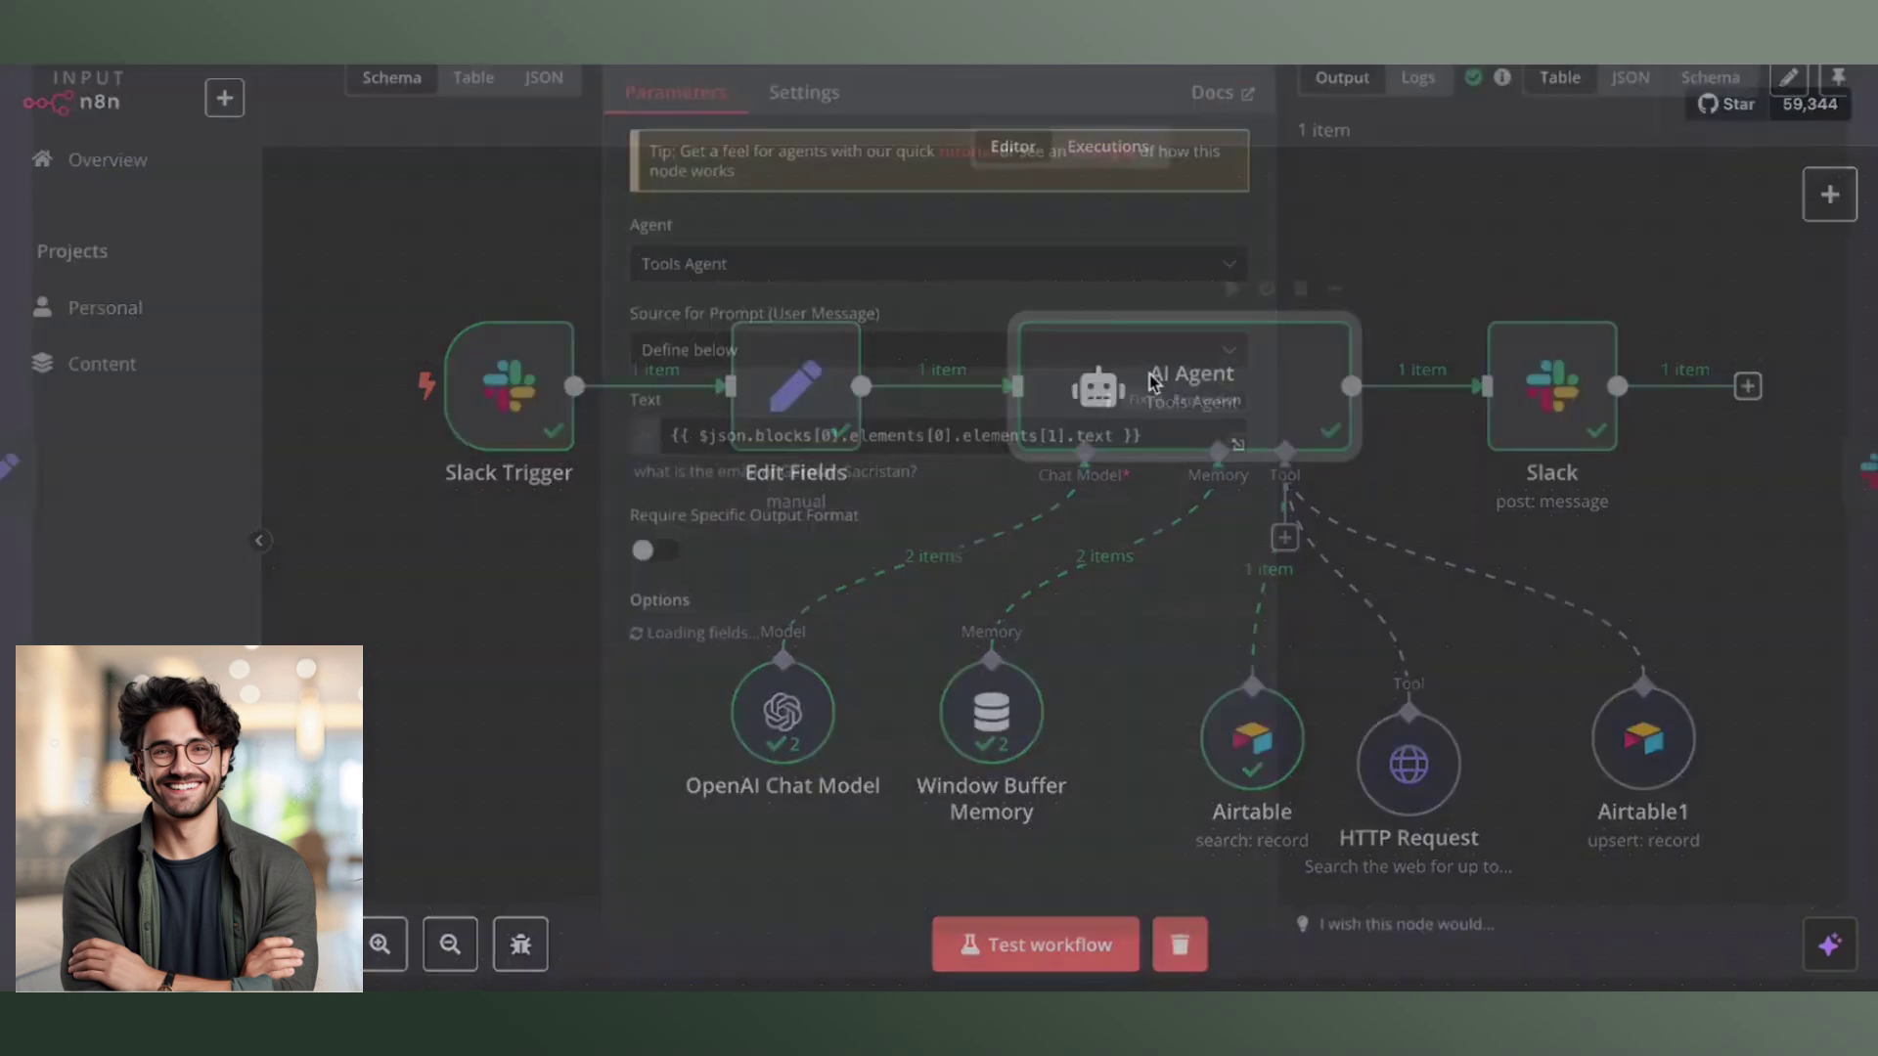
scroll(939, 527, down, 1)
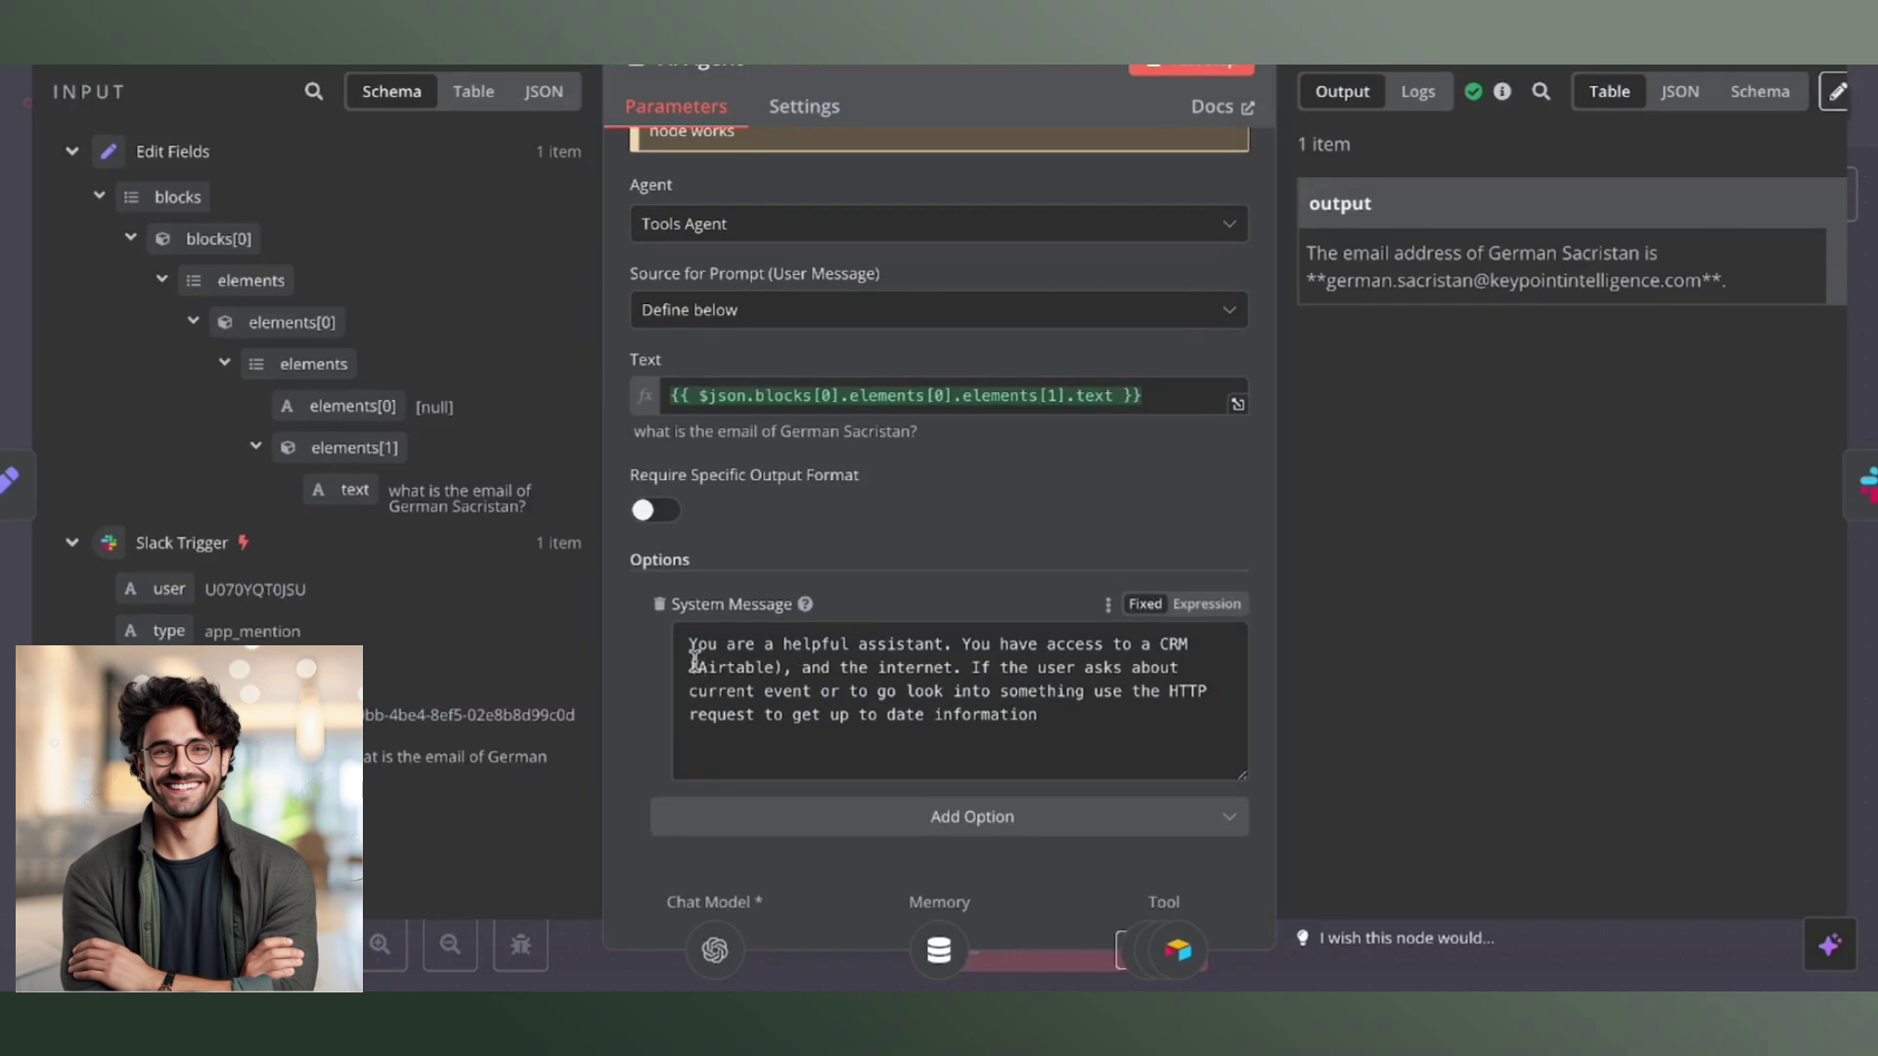
drag(688, 645, 1090, 756)
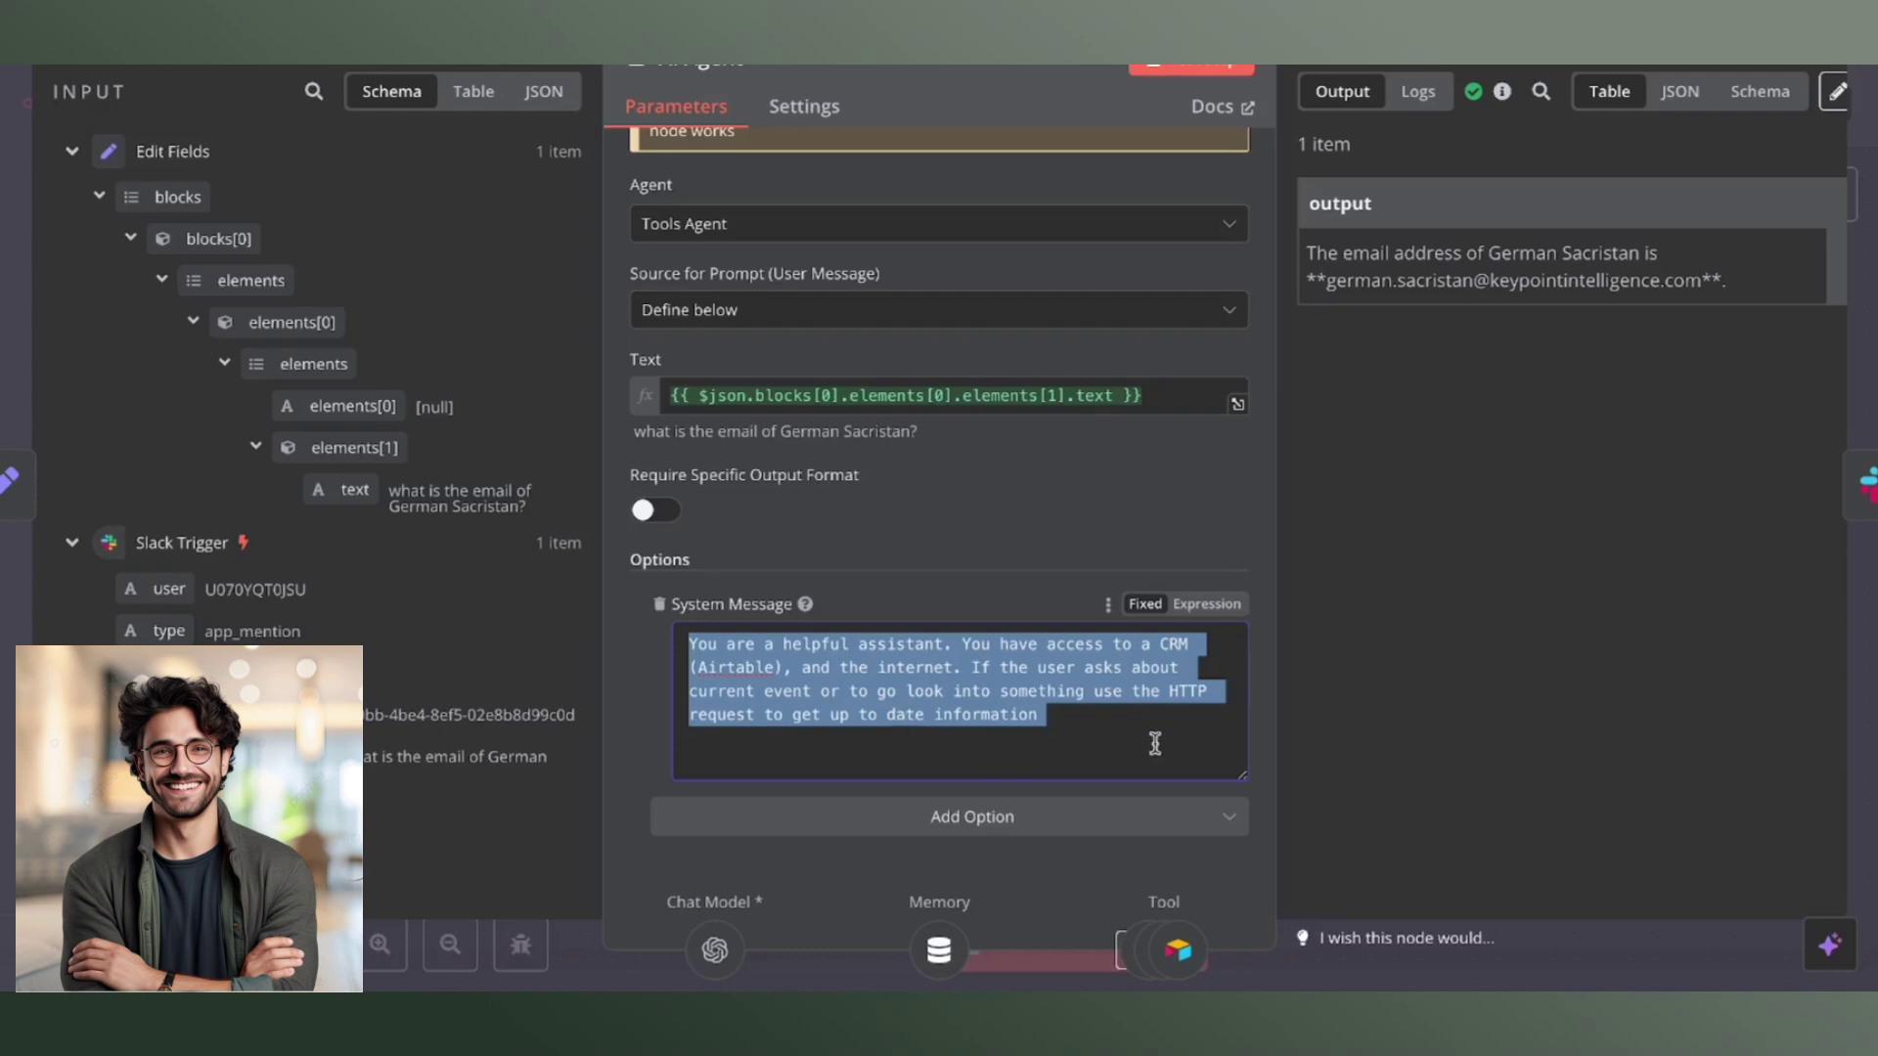
key(Escape)
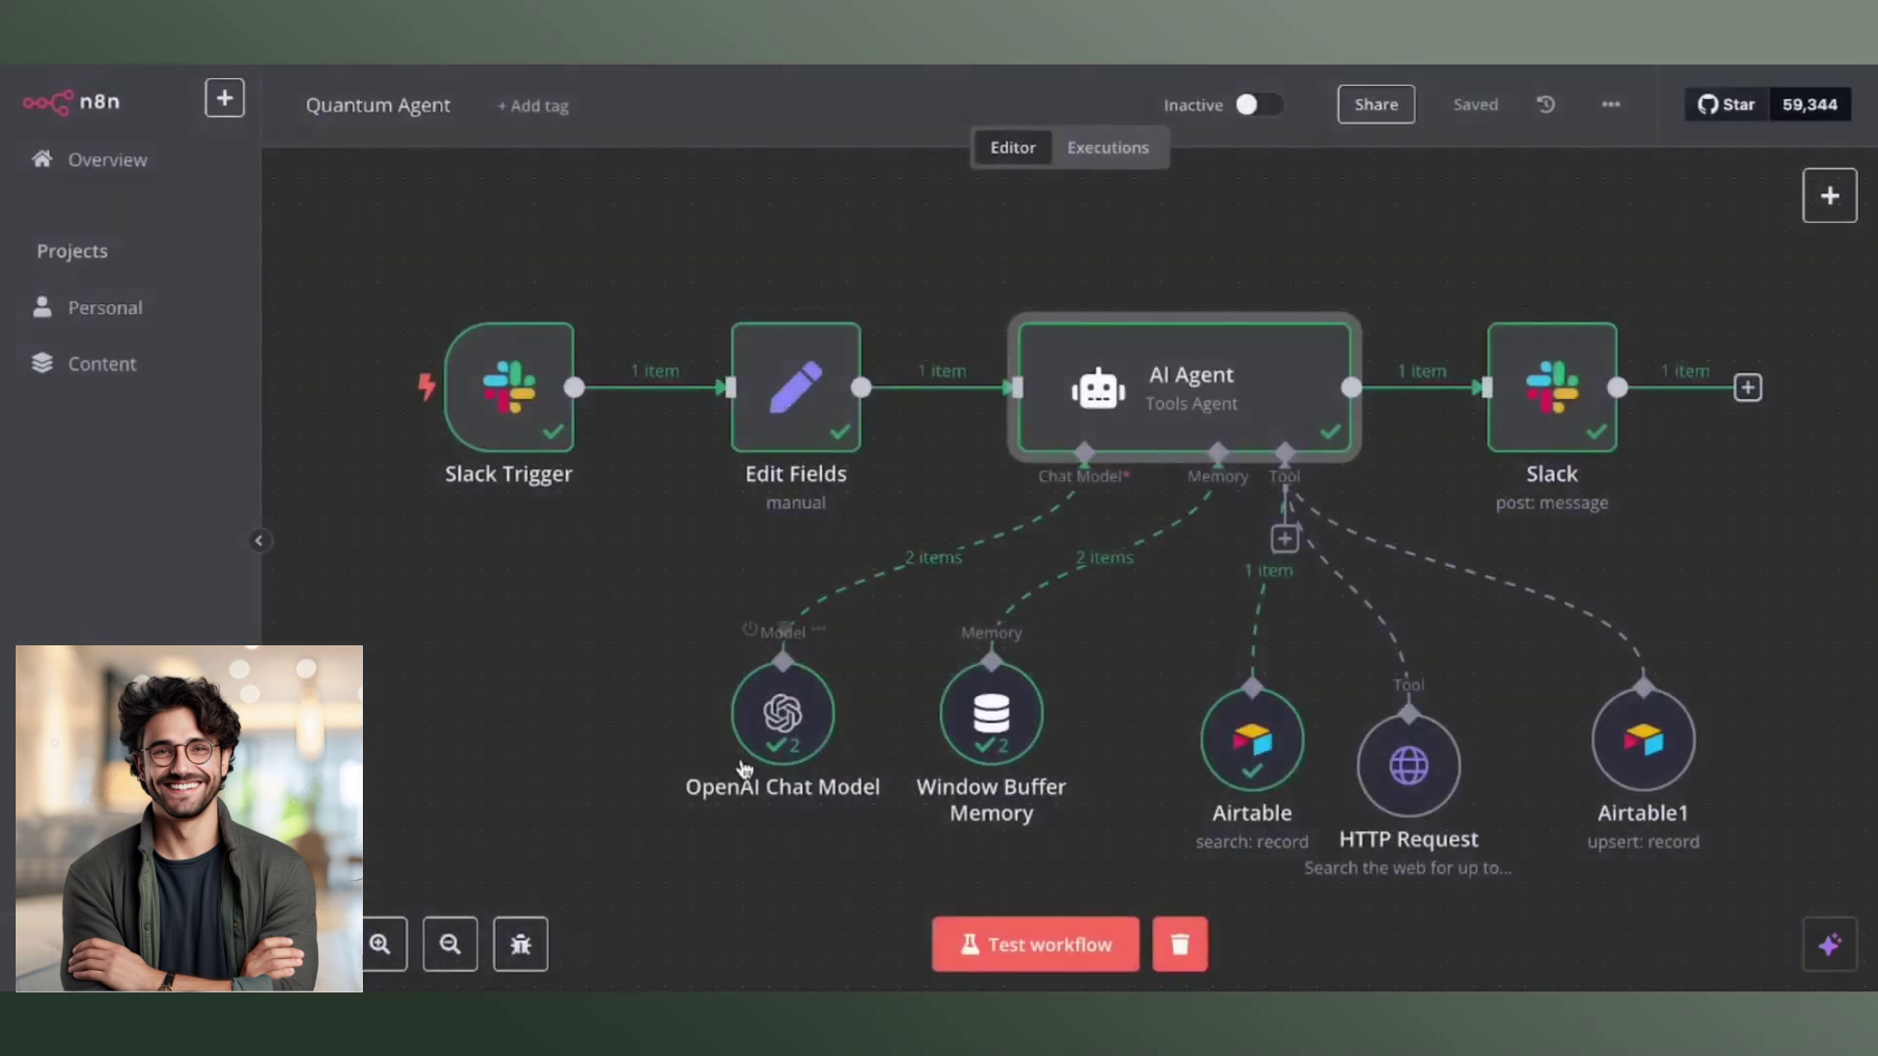
double_click(776, 724)
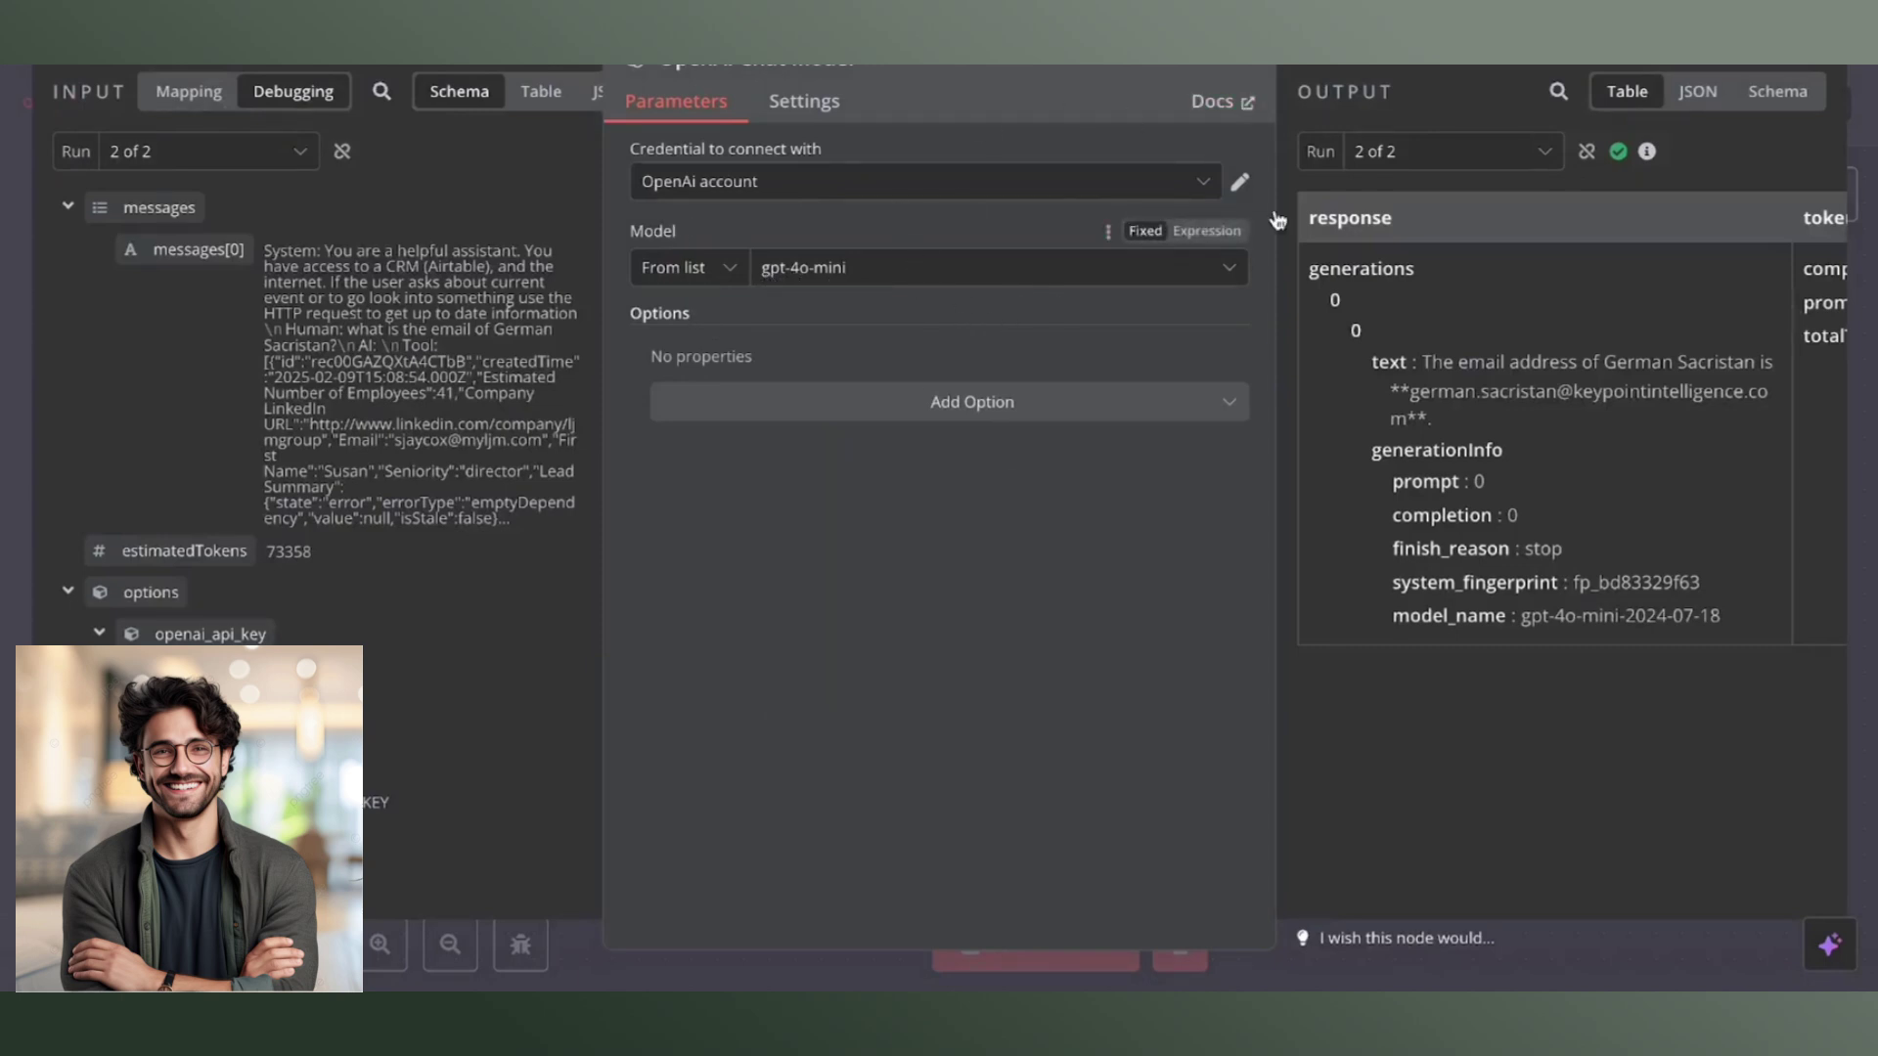
key(Escape)
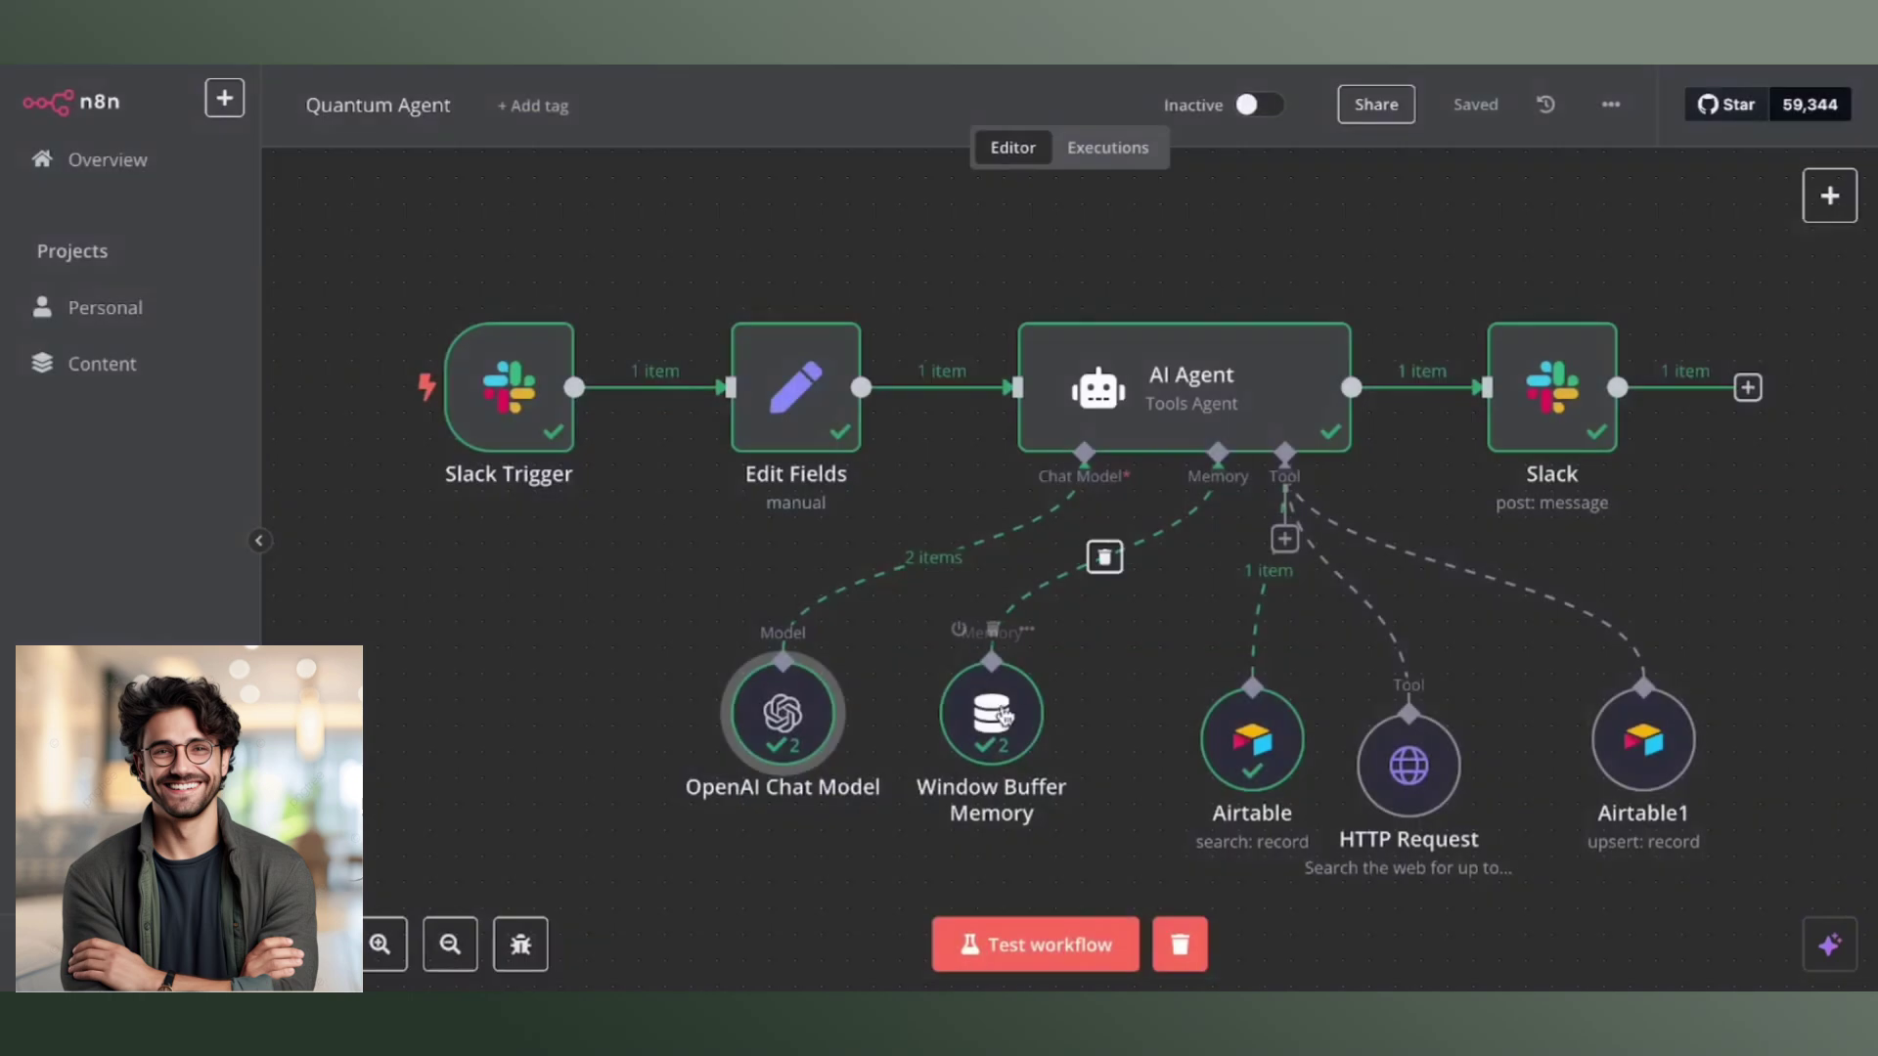
double_click(998, 714)
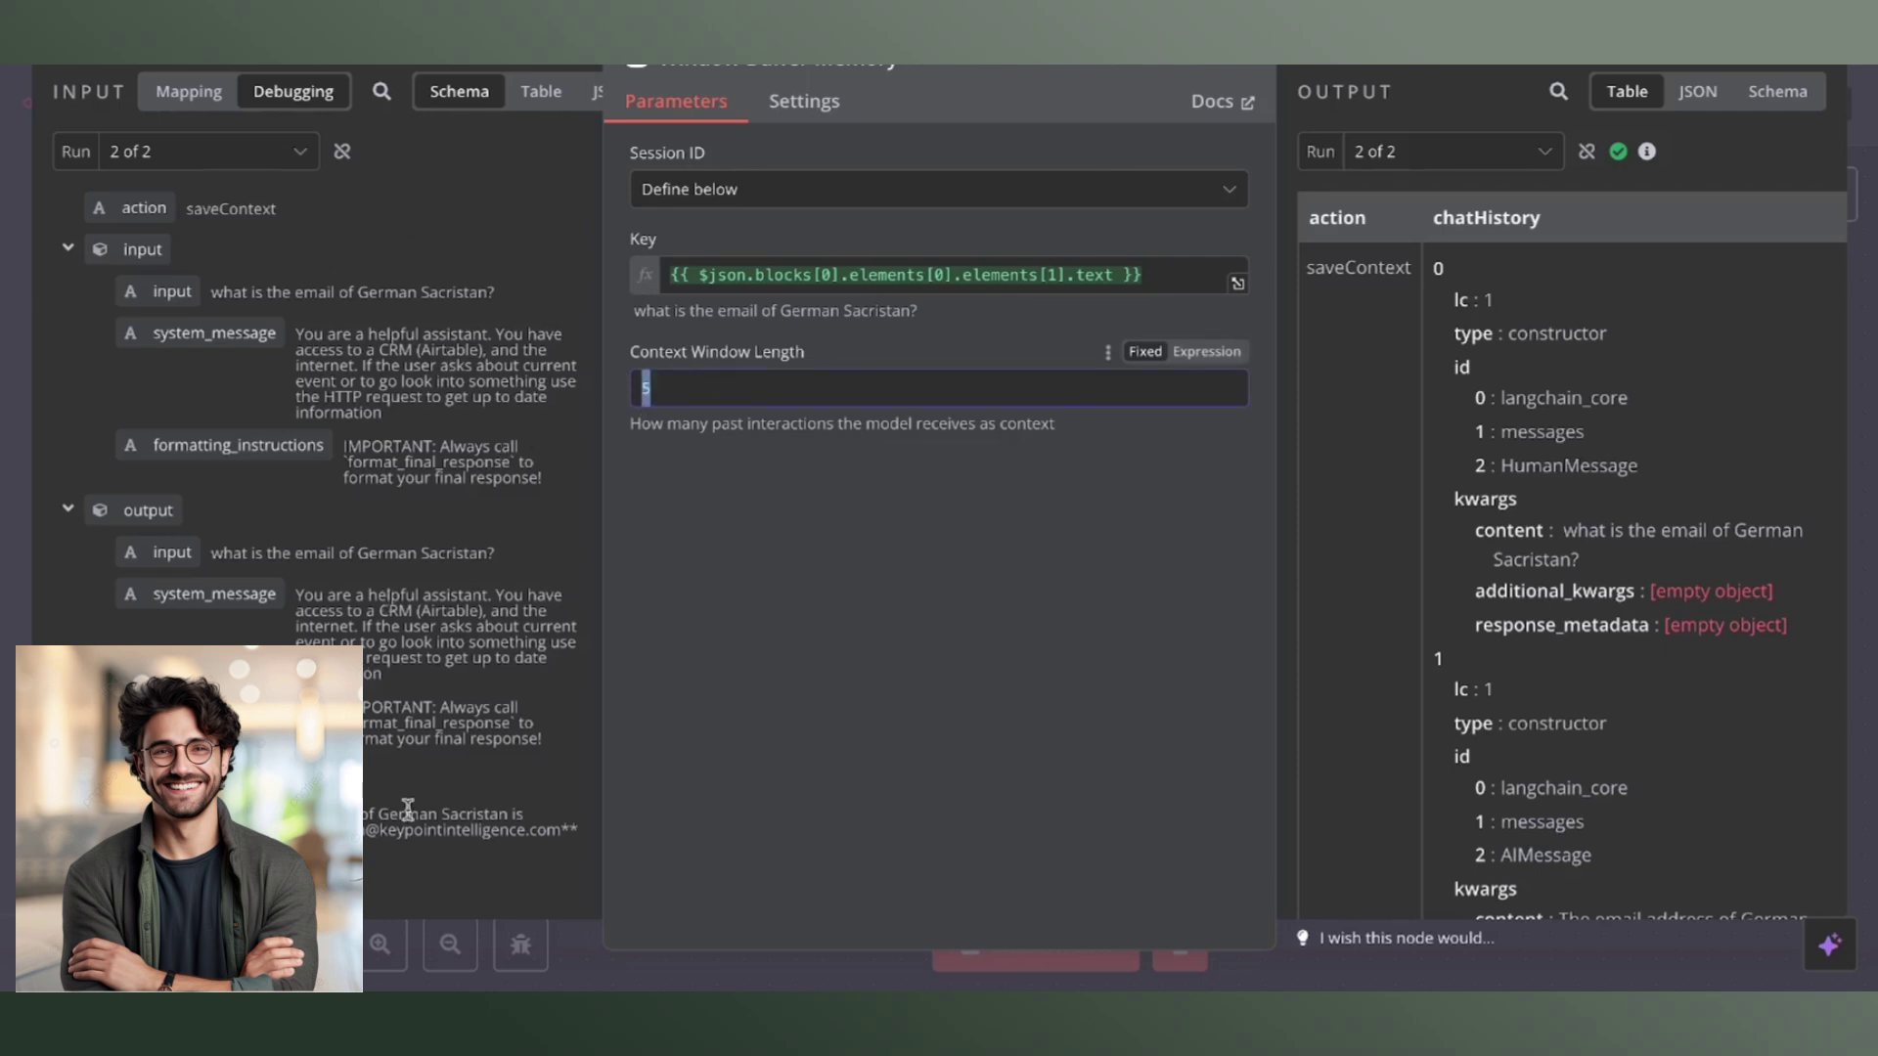
key(Escape)
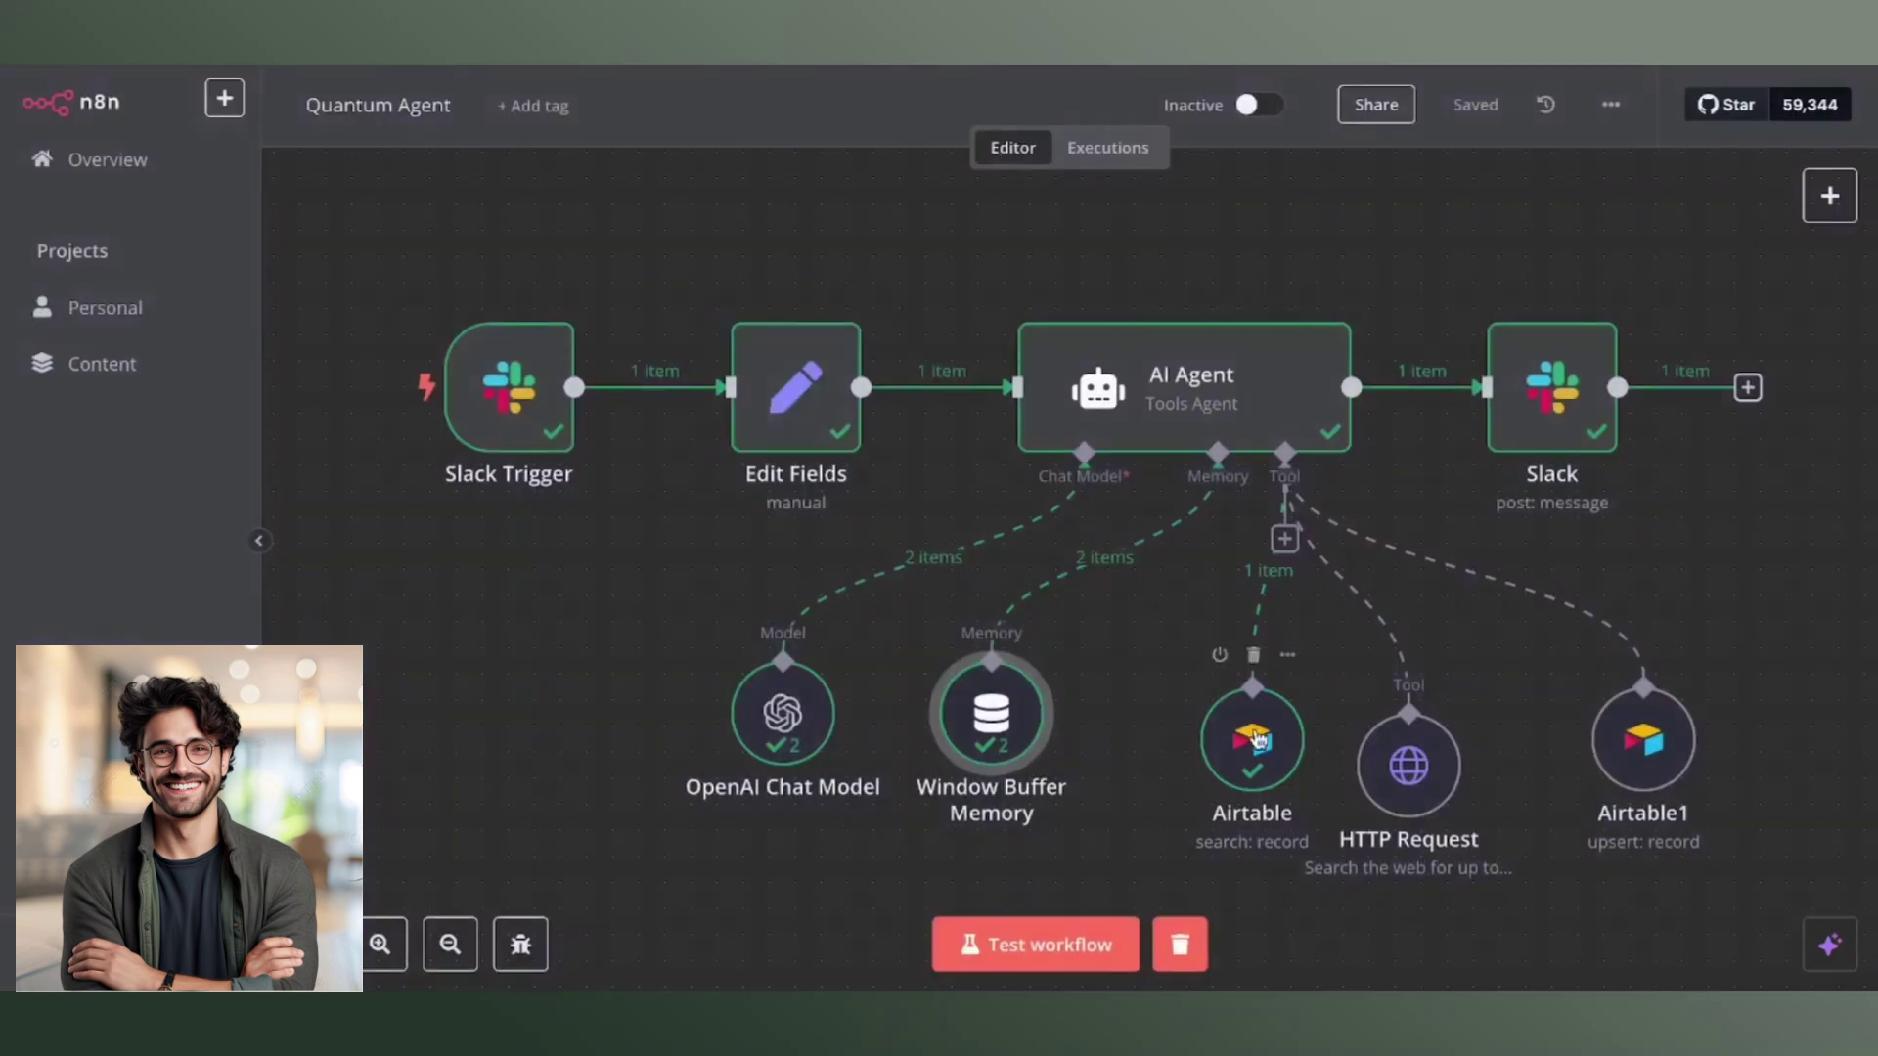
double_click(1260, 750)
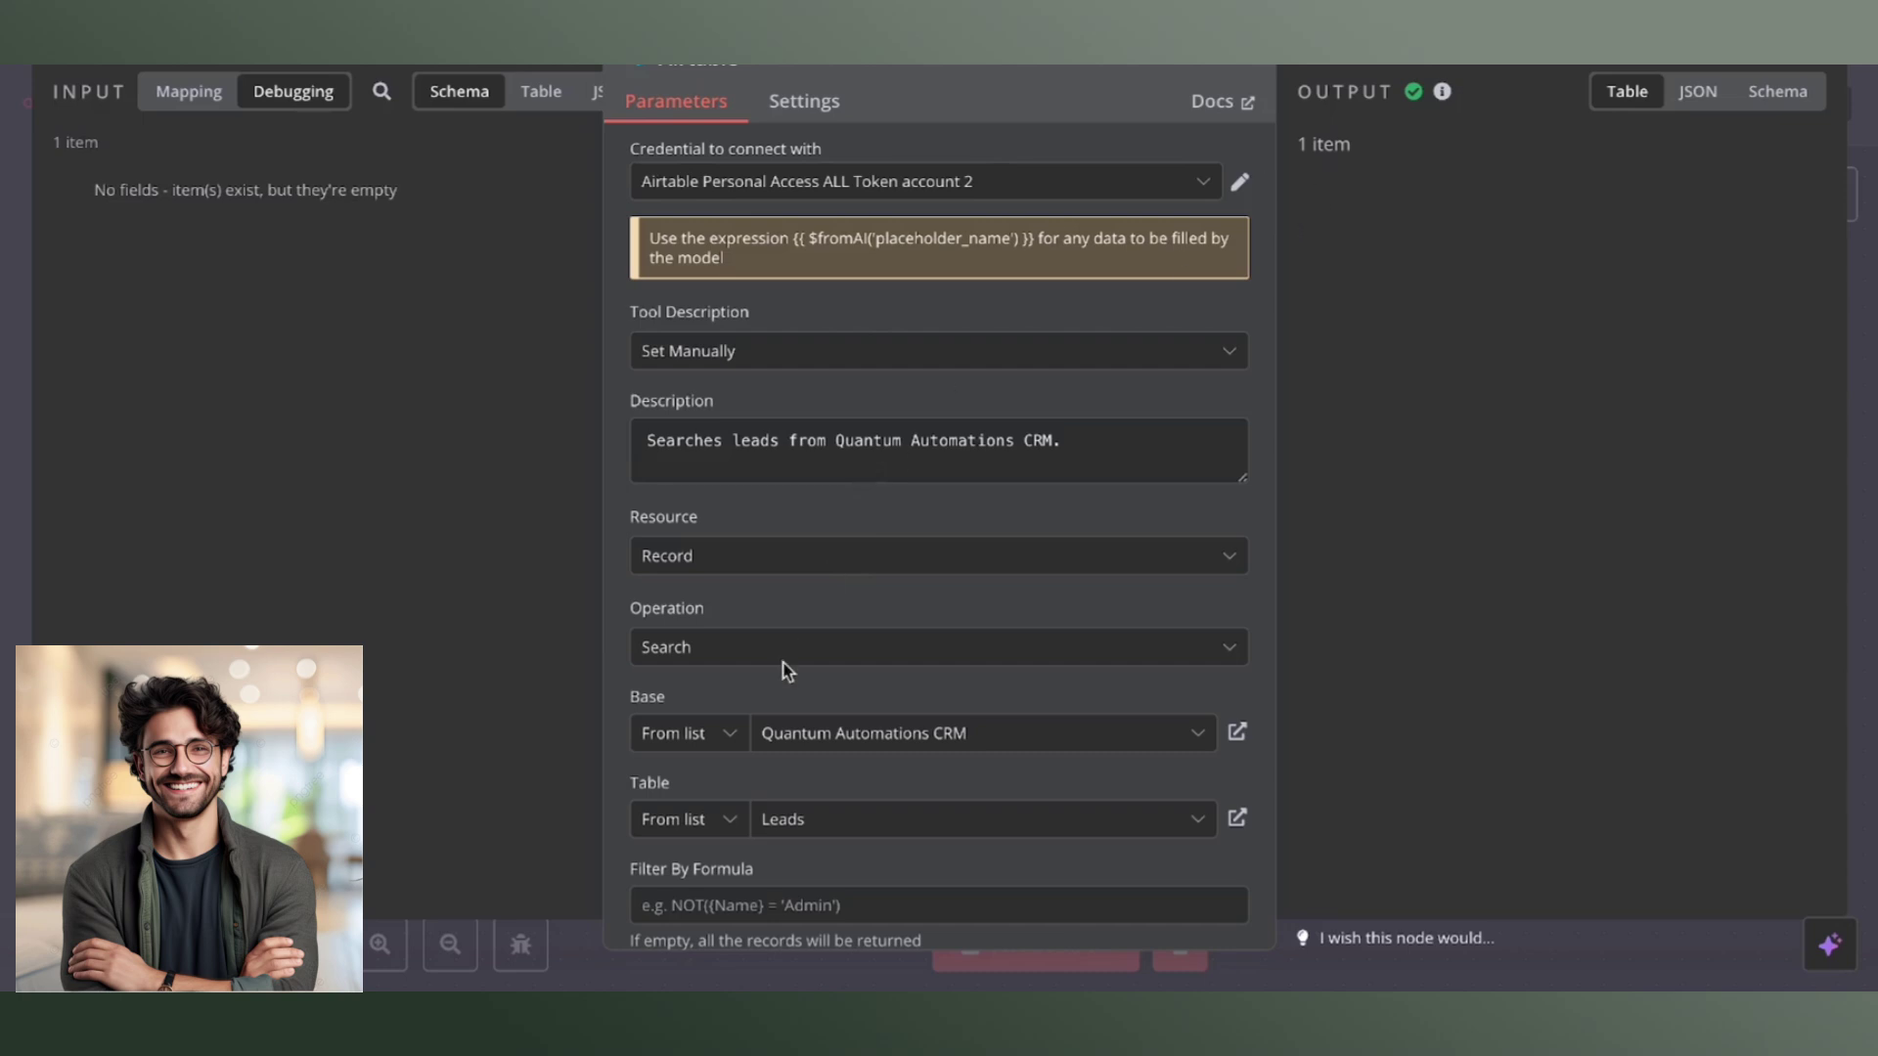
key(Escape)
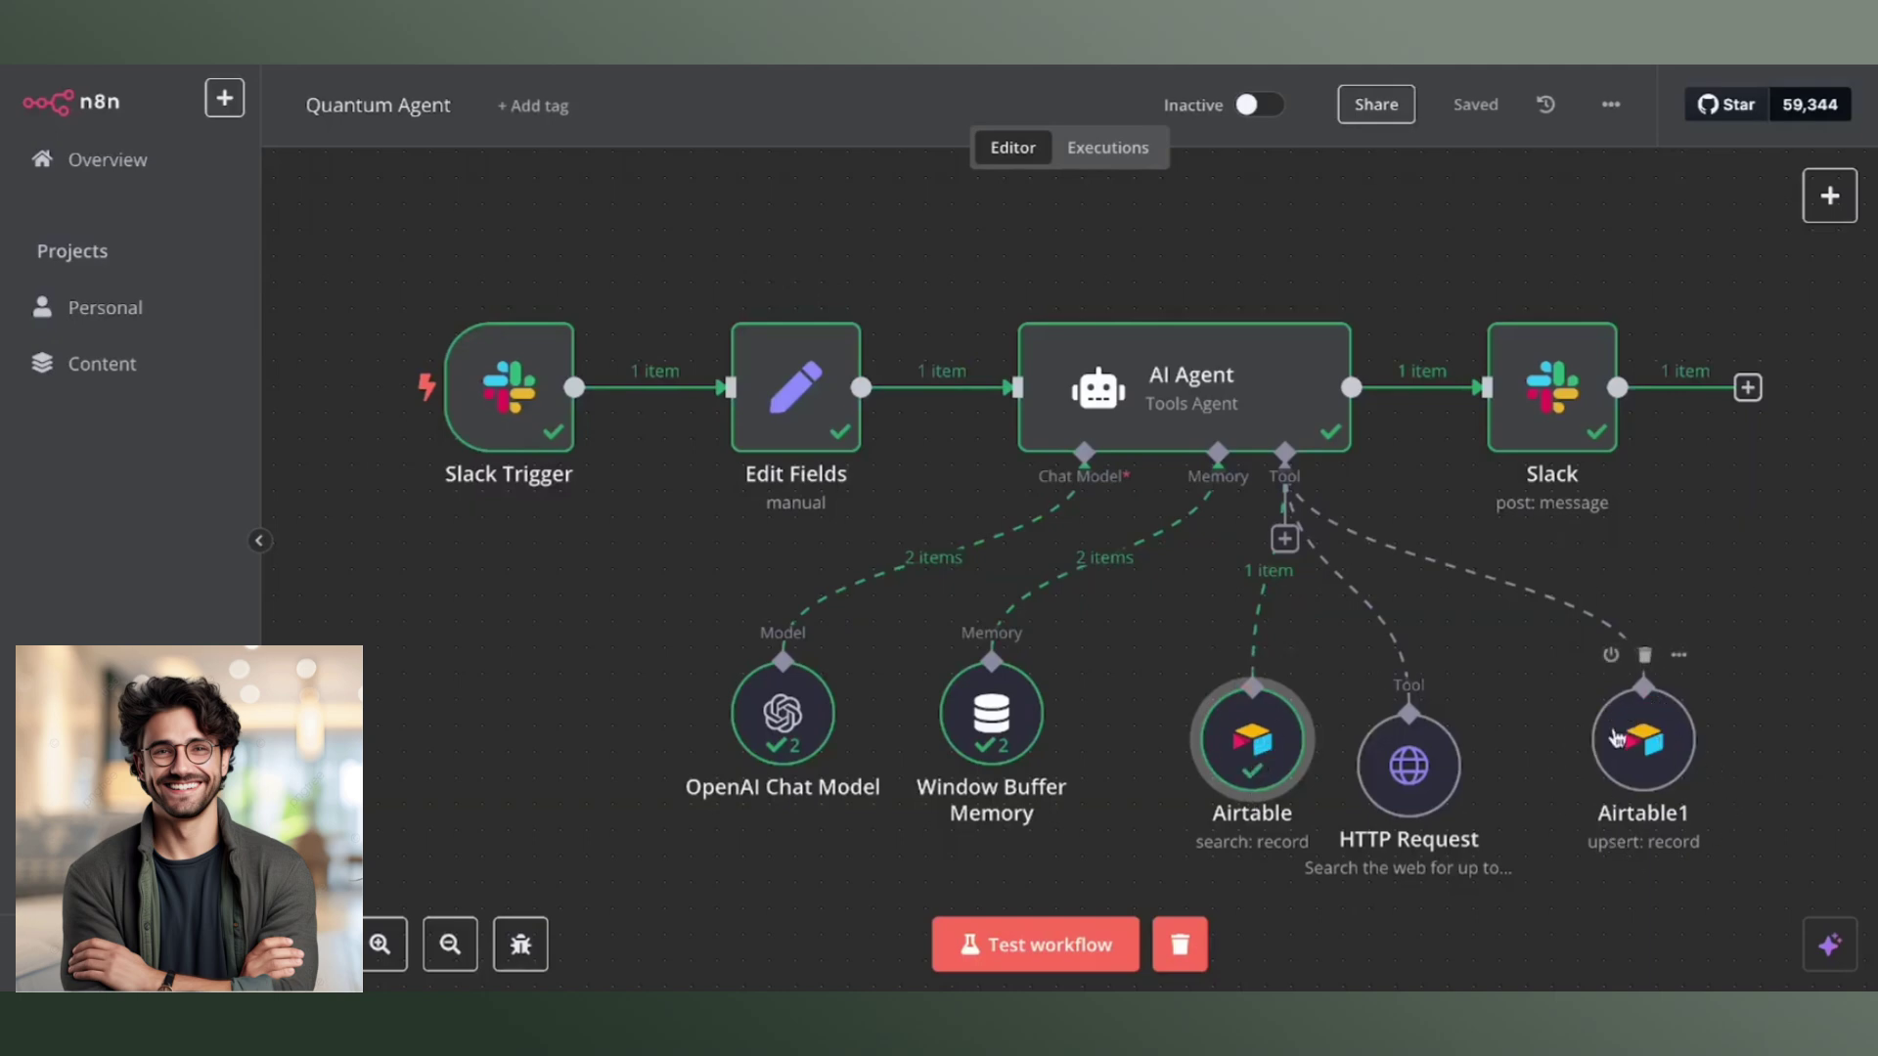
click(1418, 772)
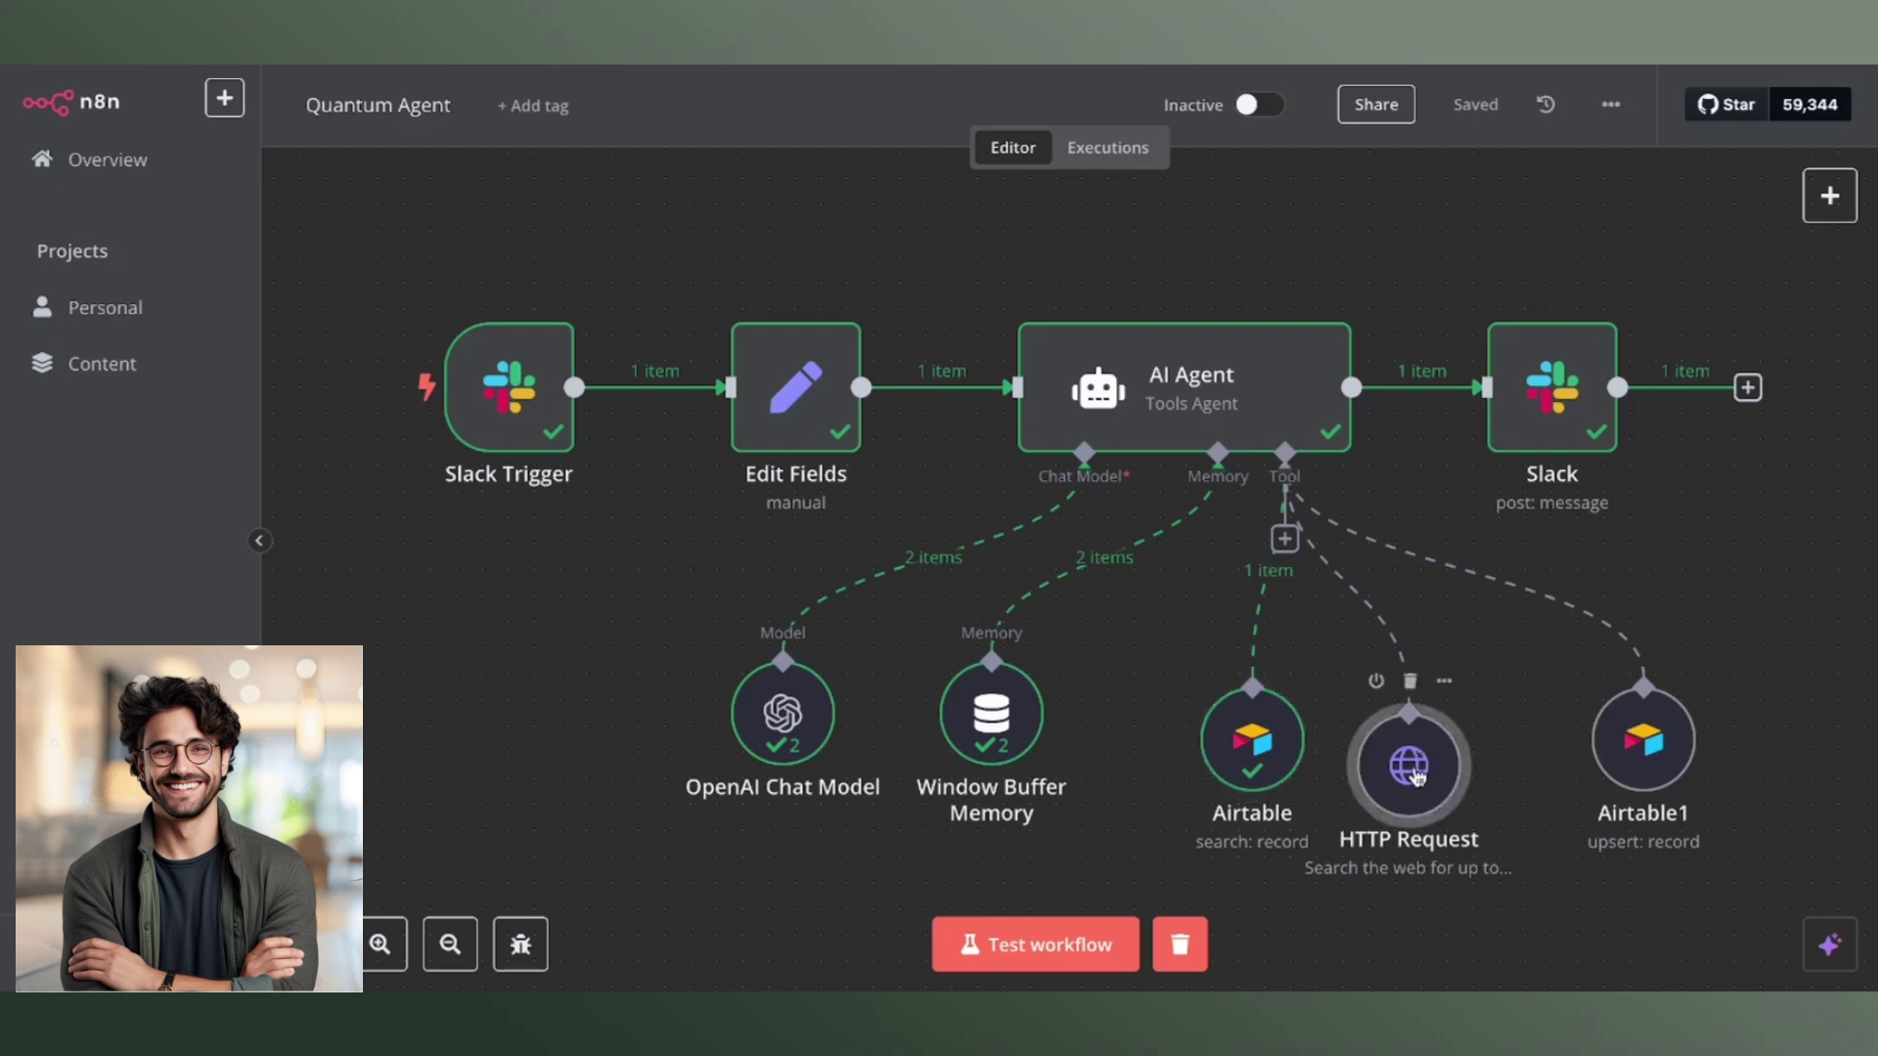
double_click(1417, 775)
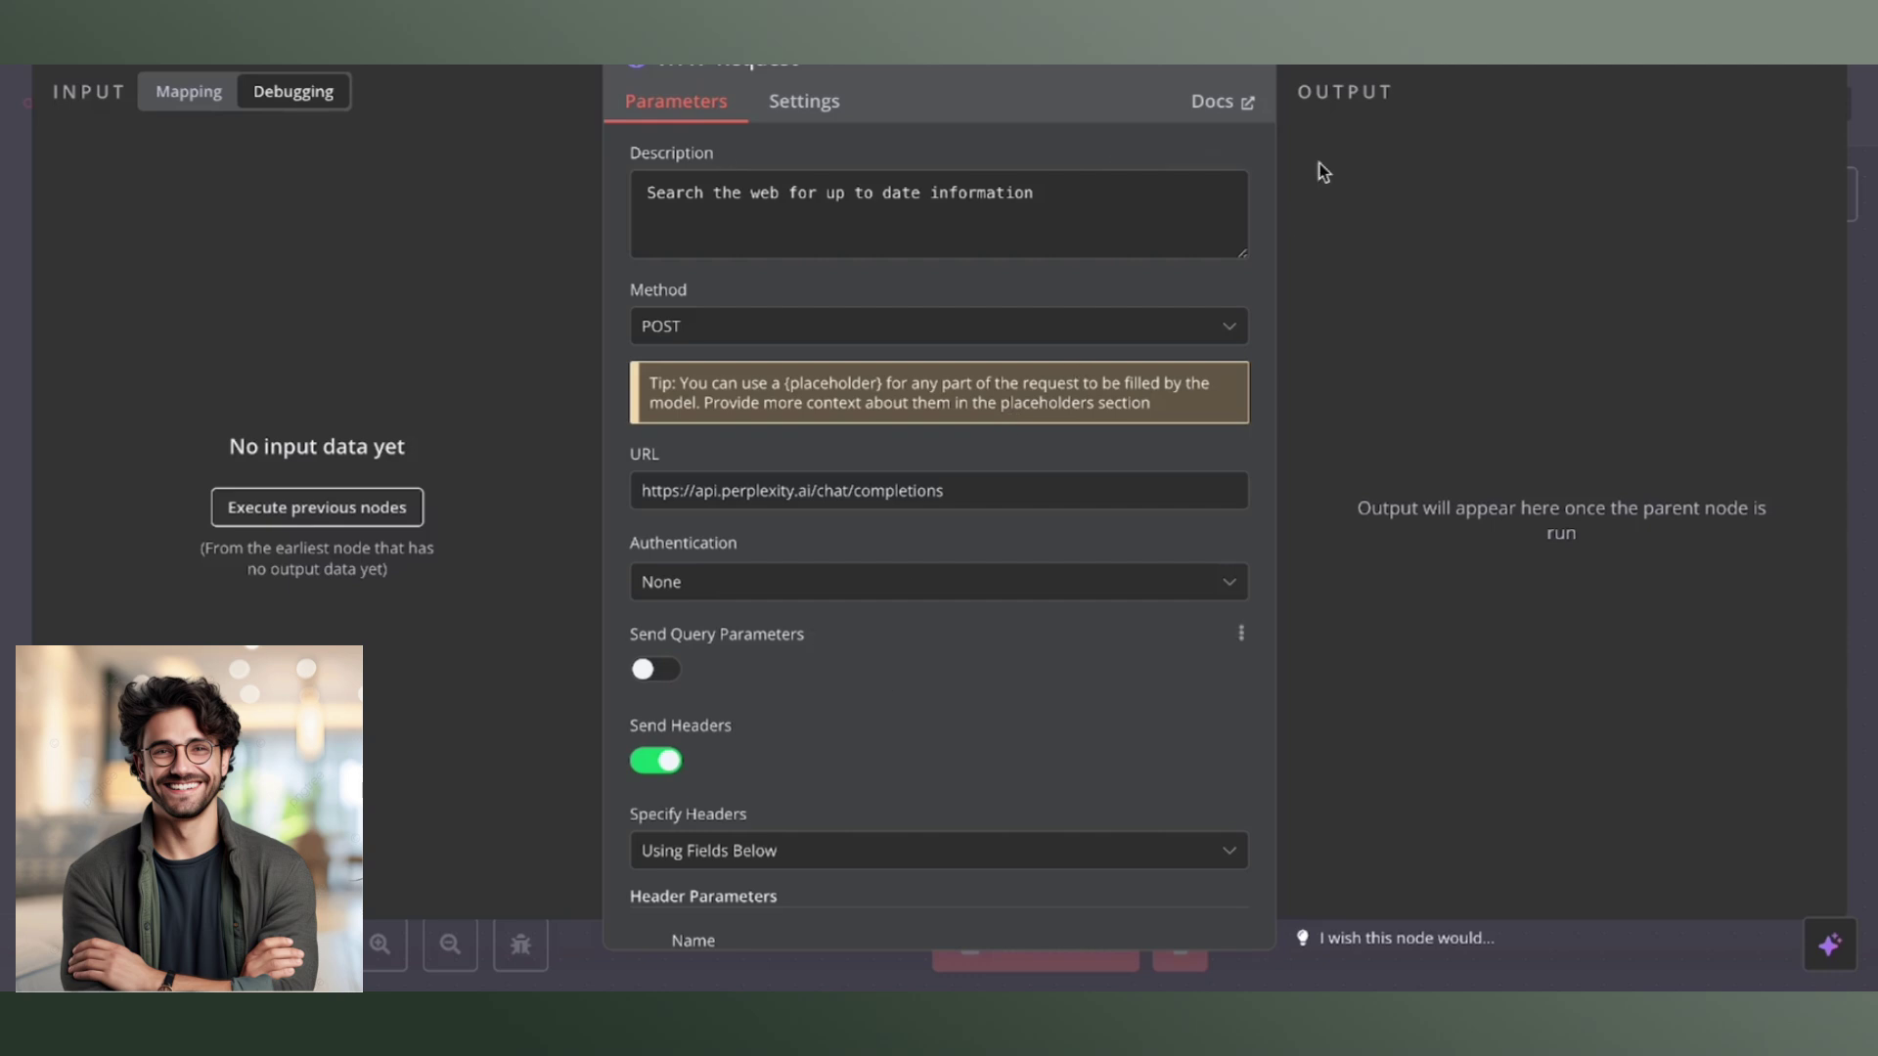
key(Escape)
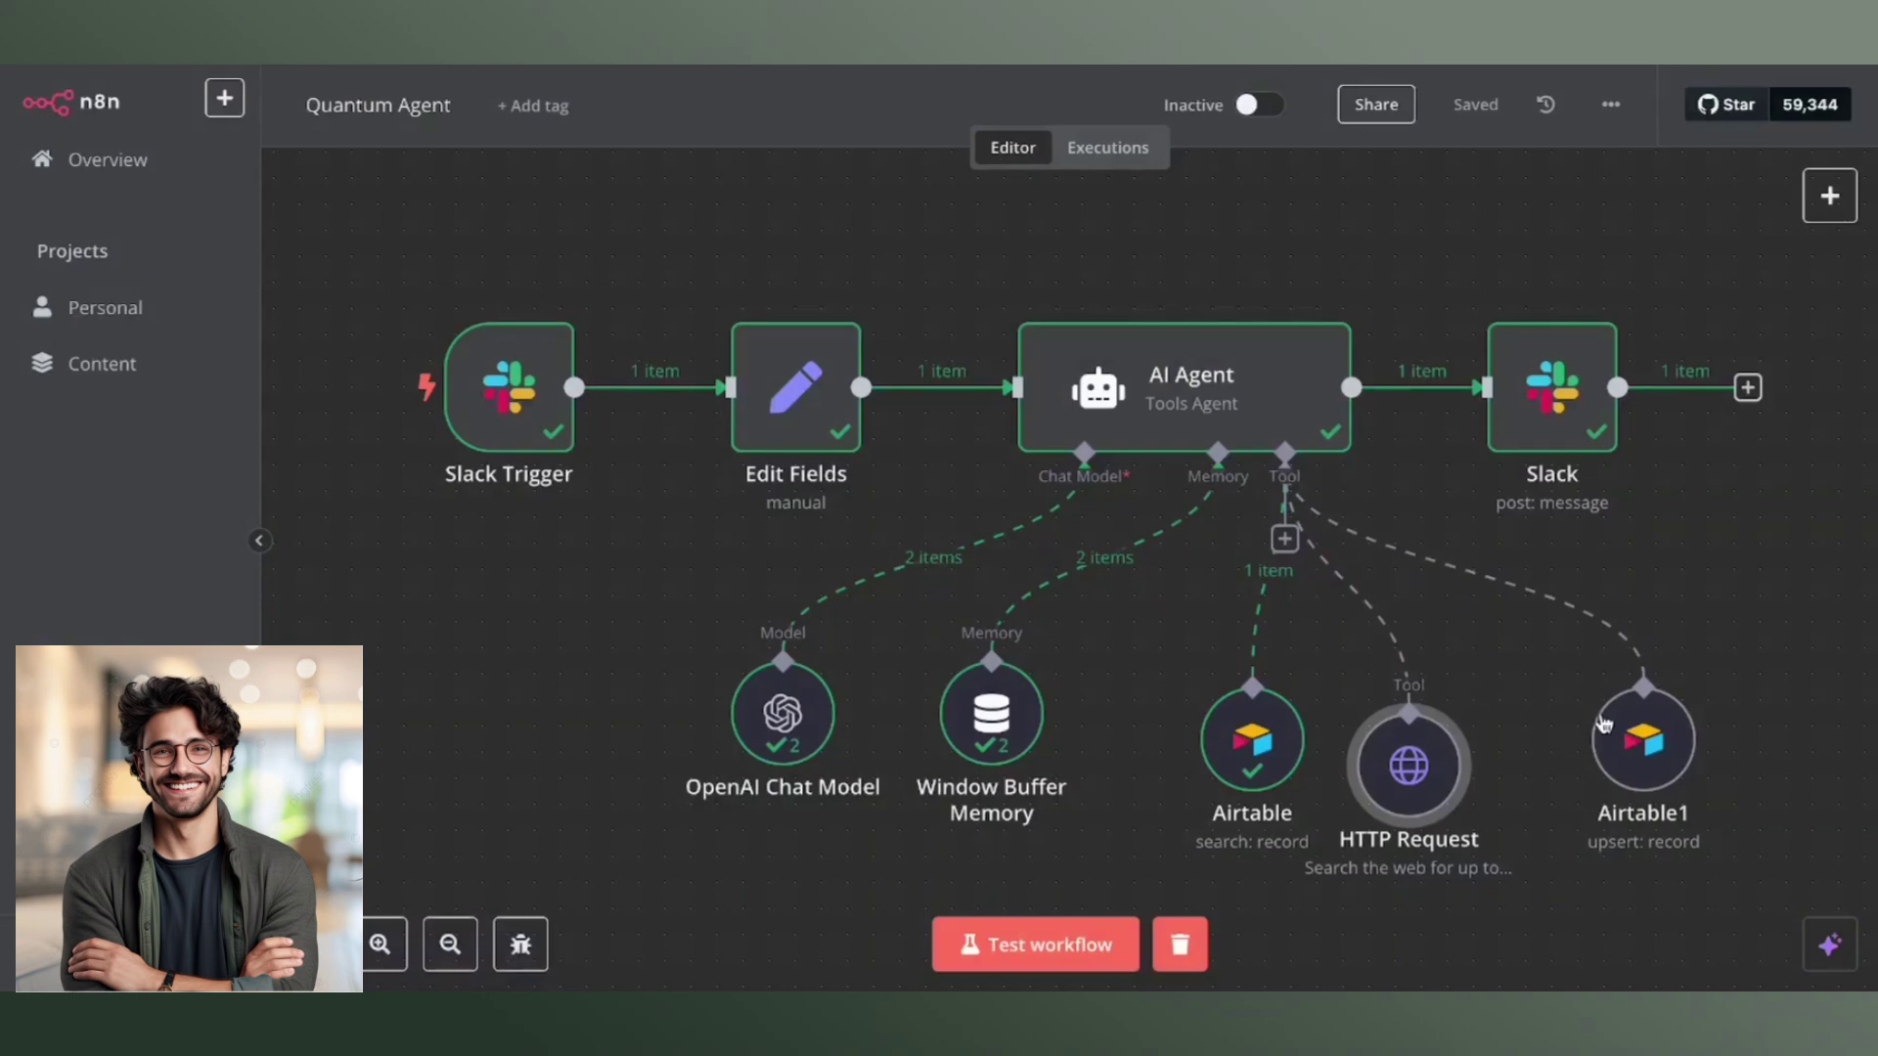
mouse_move(1649, 734)
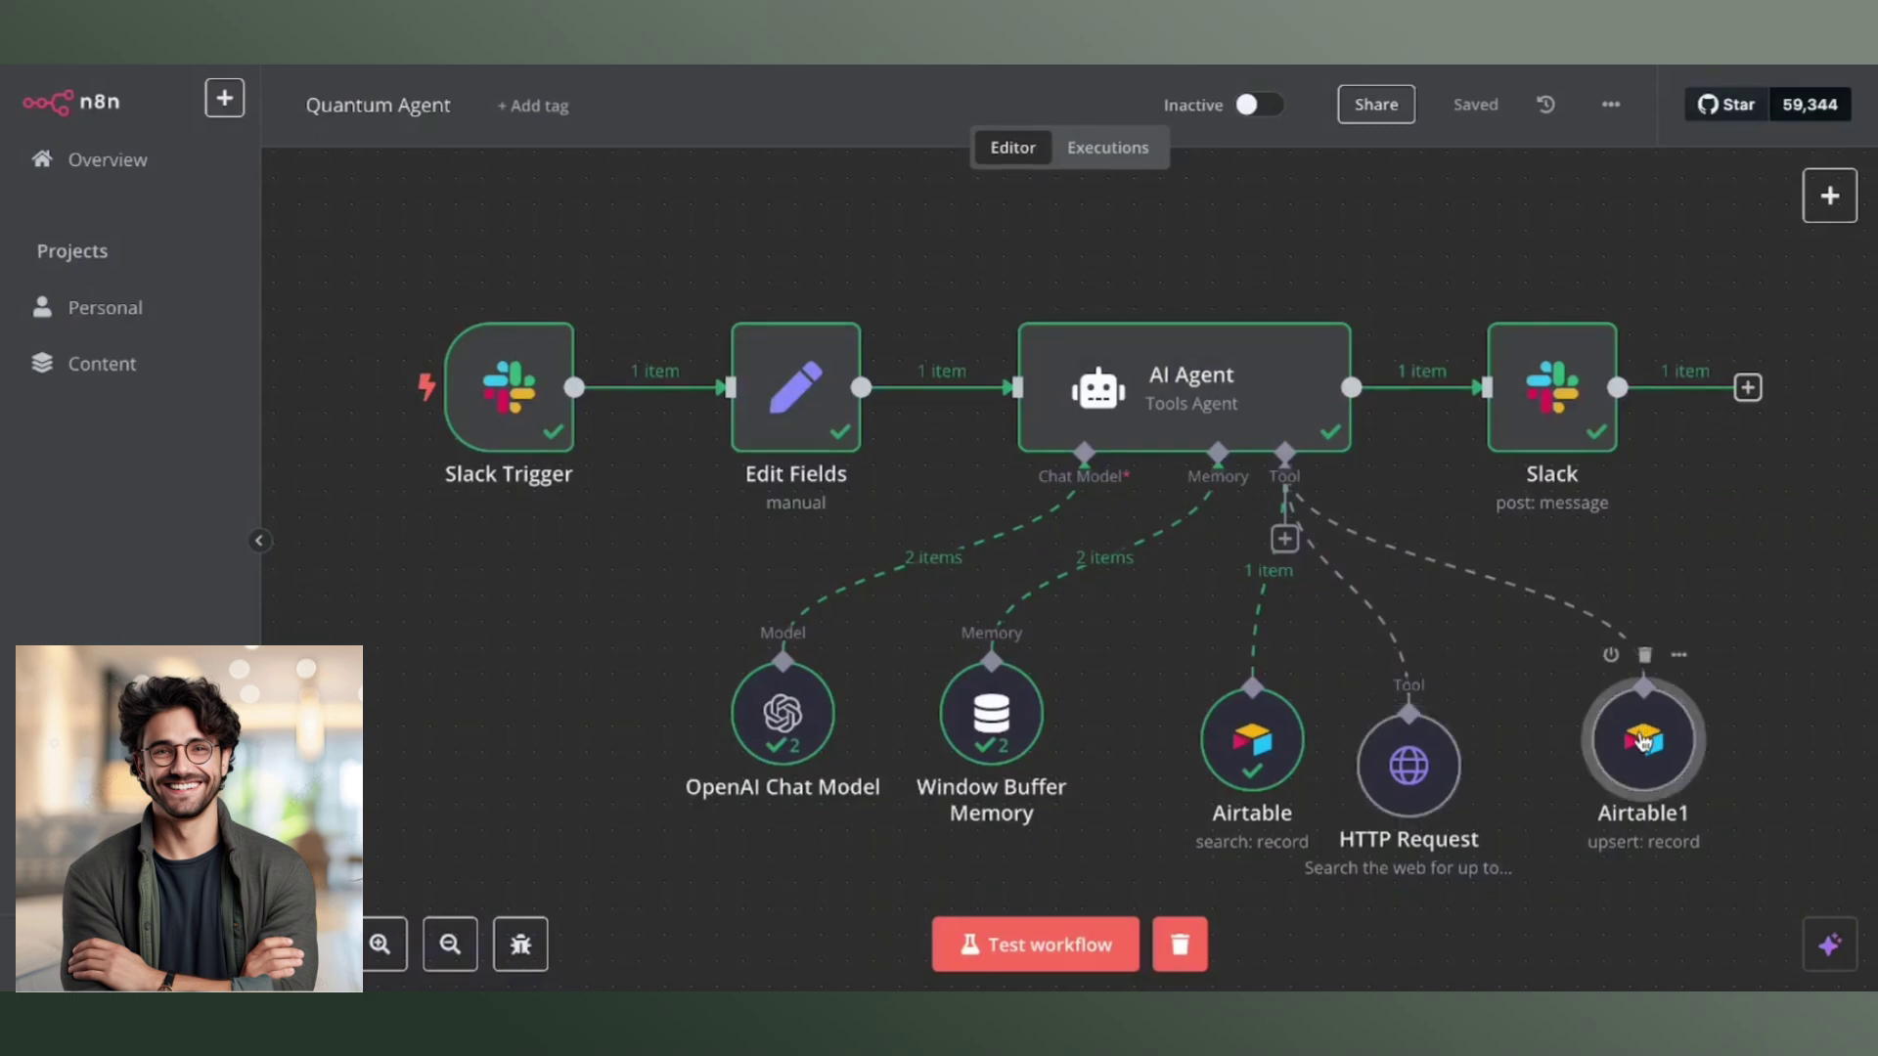
double_click(1643, 741)
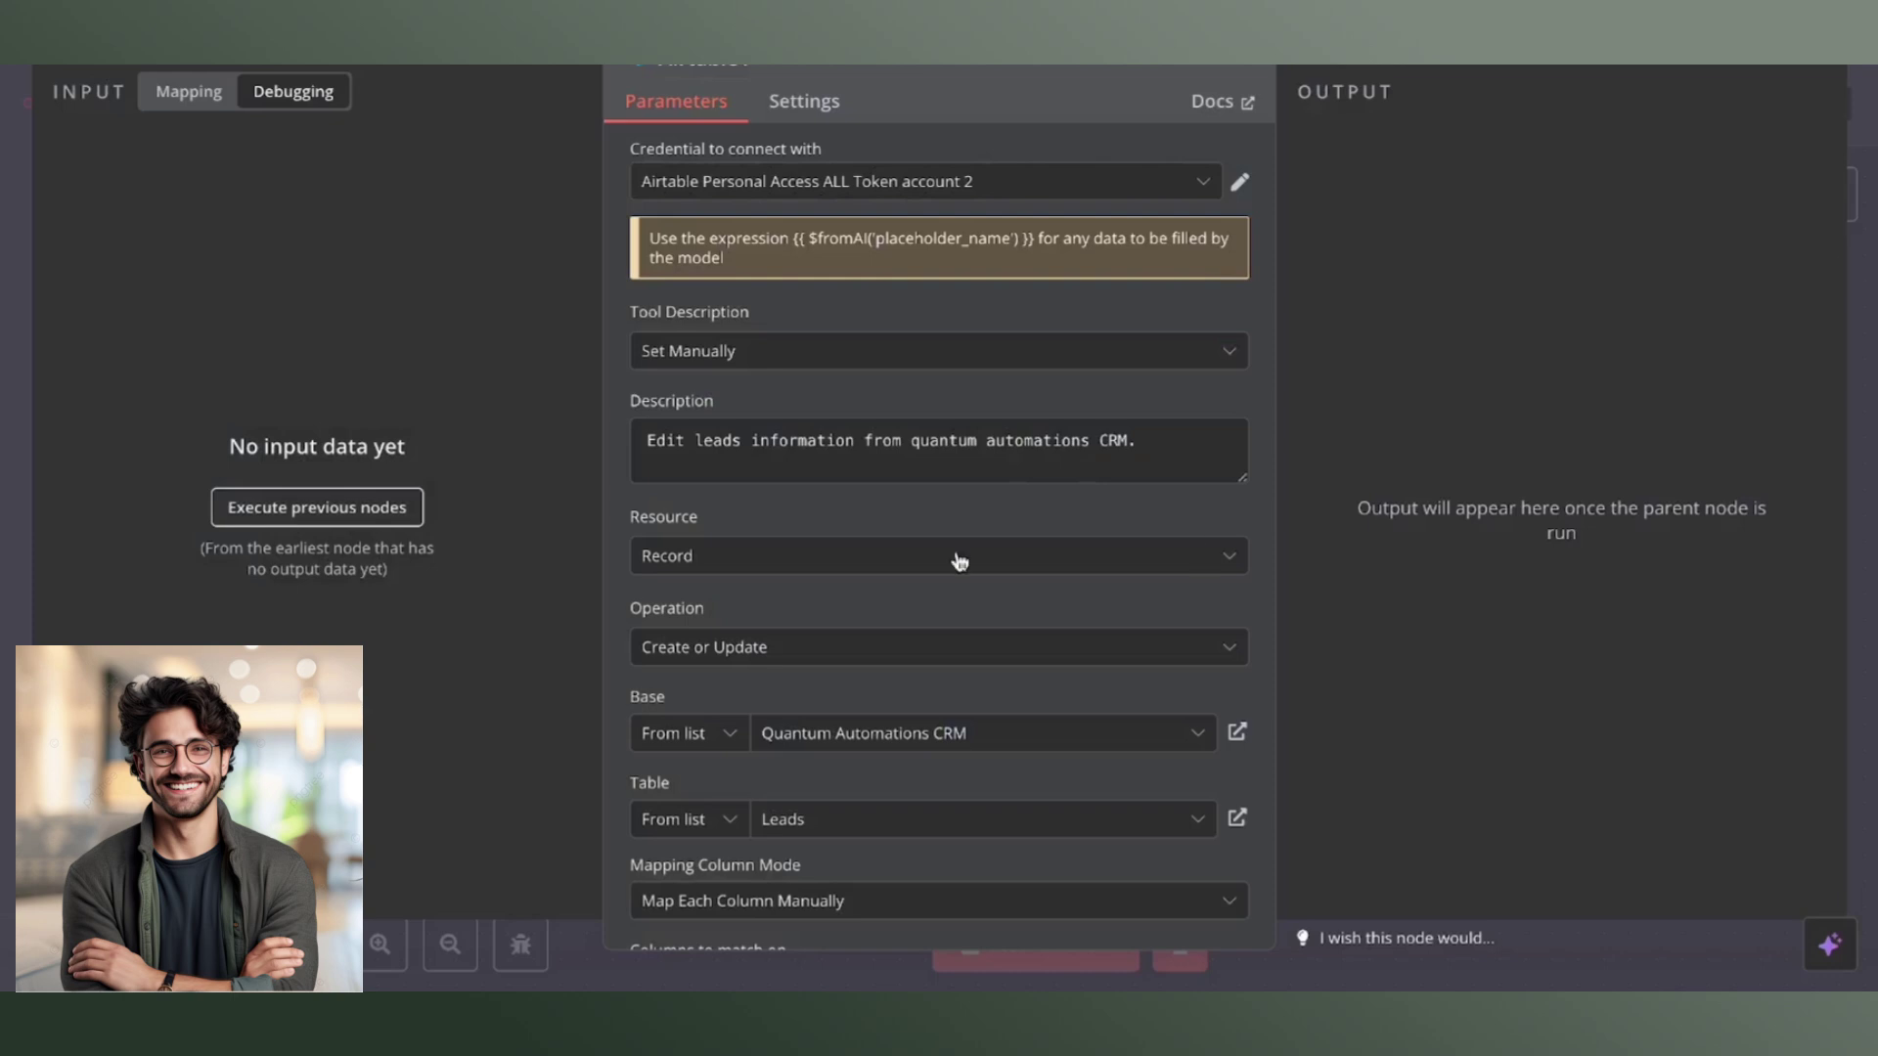
Review Airtable1's Values to Update fields, including the Email expression, then close the node panel.
scroll(906, 573, down, 10)
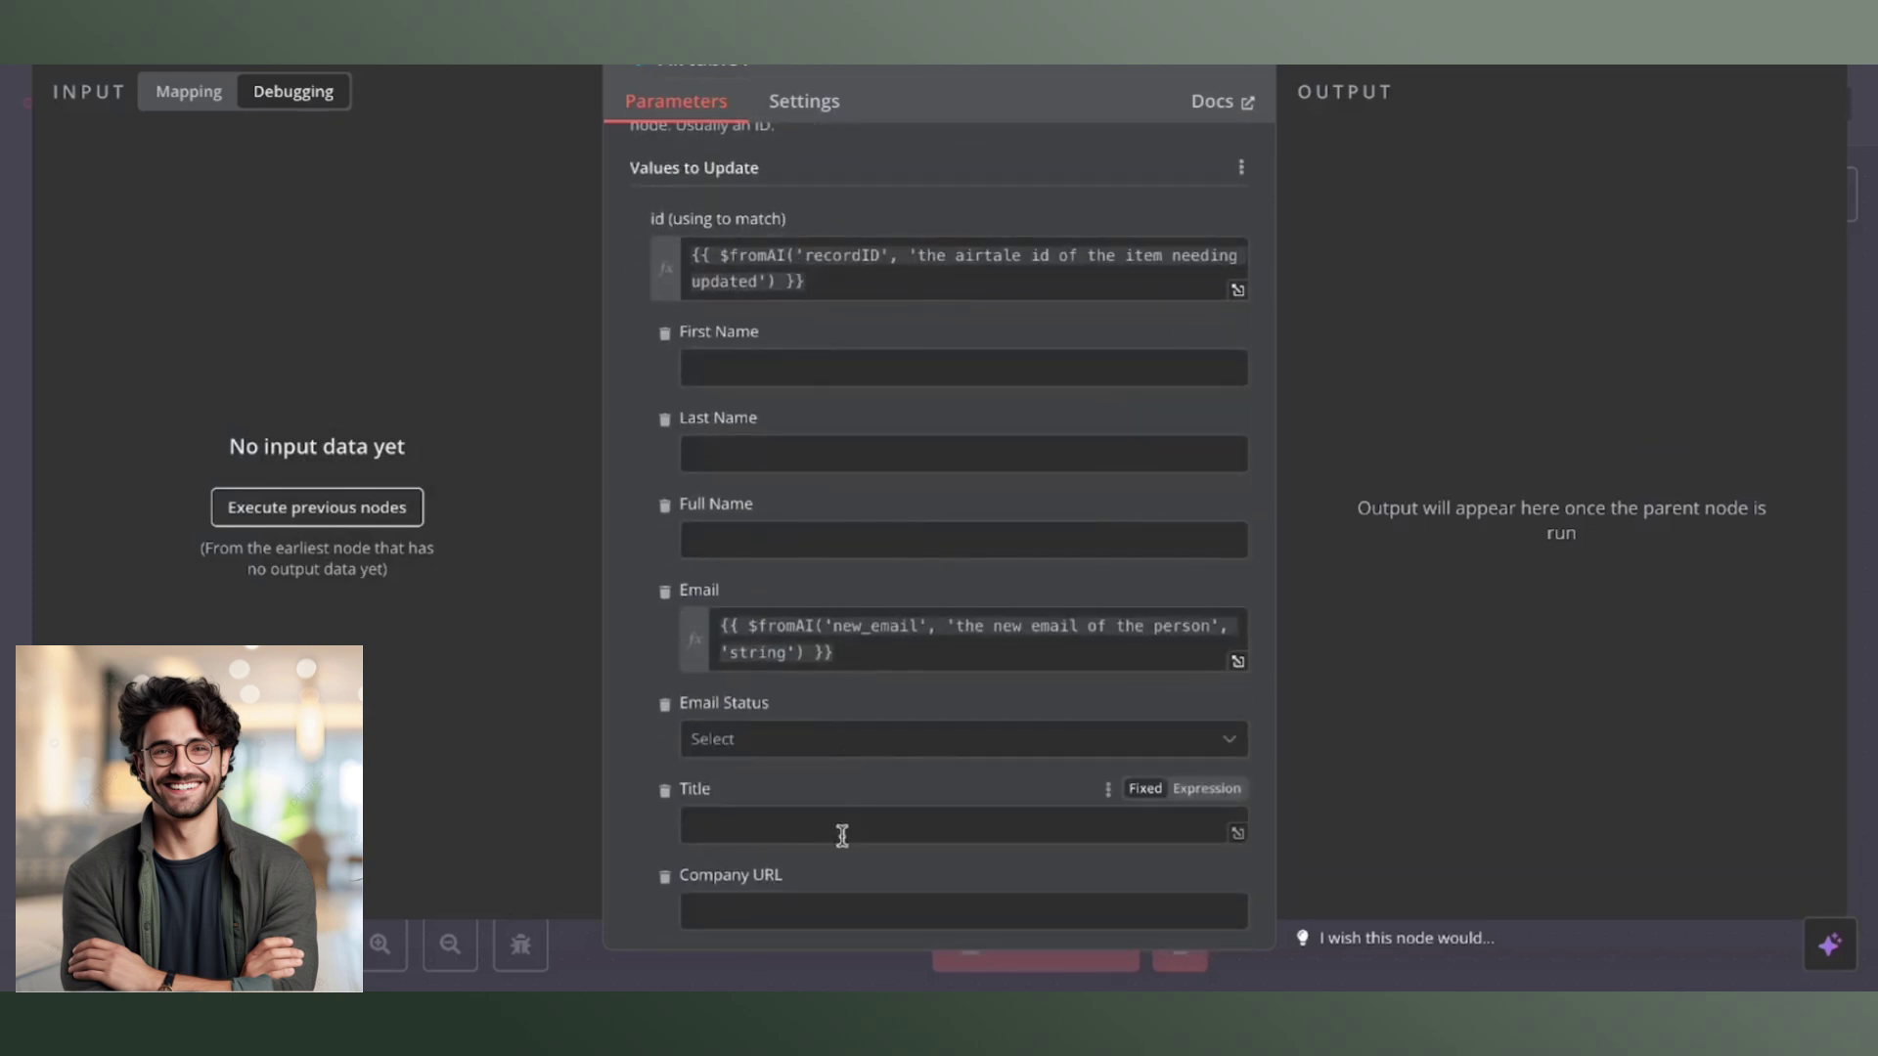
scroll(851, 679, down, 3)
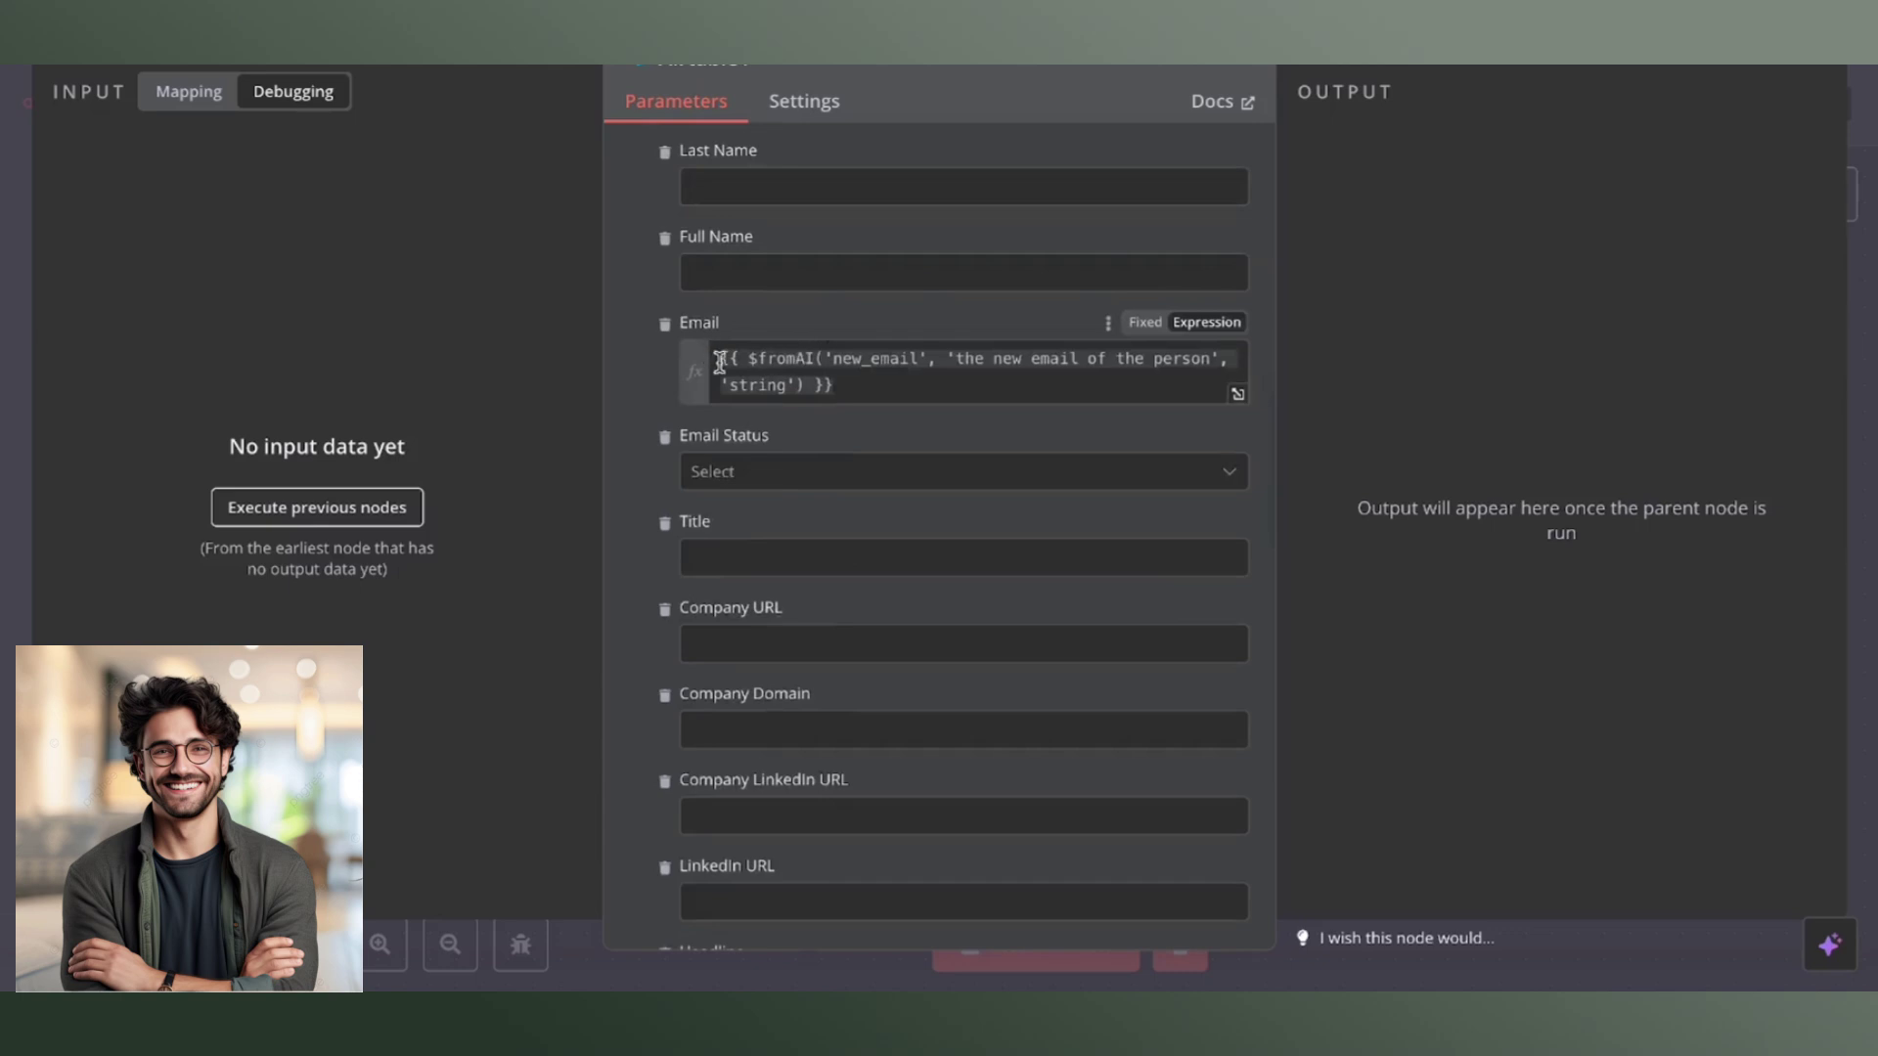
drag(720, 362, 865, 383)
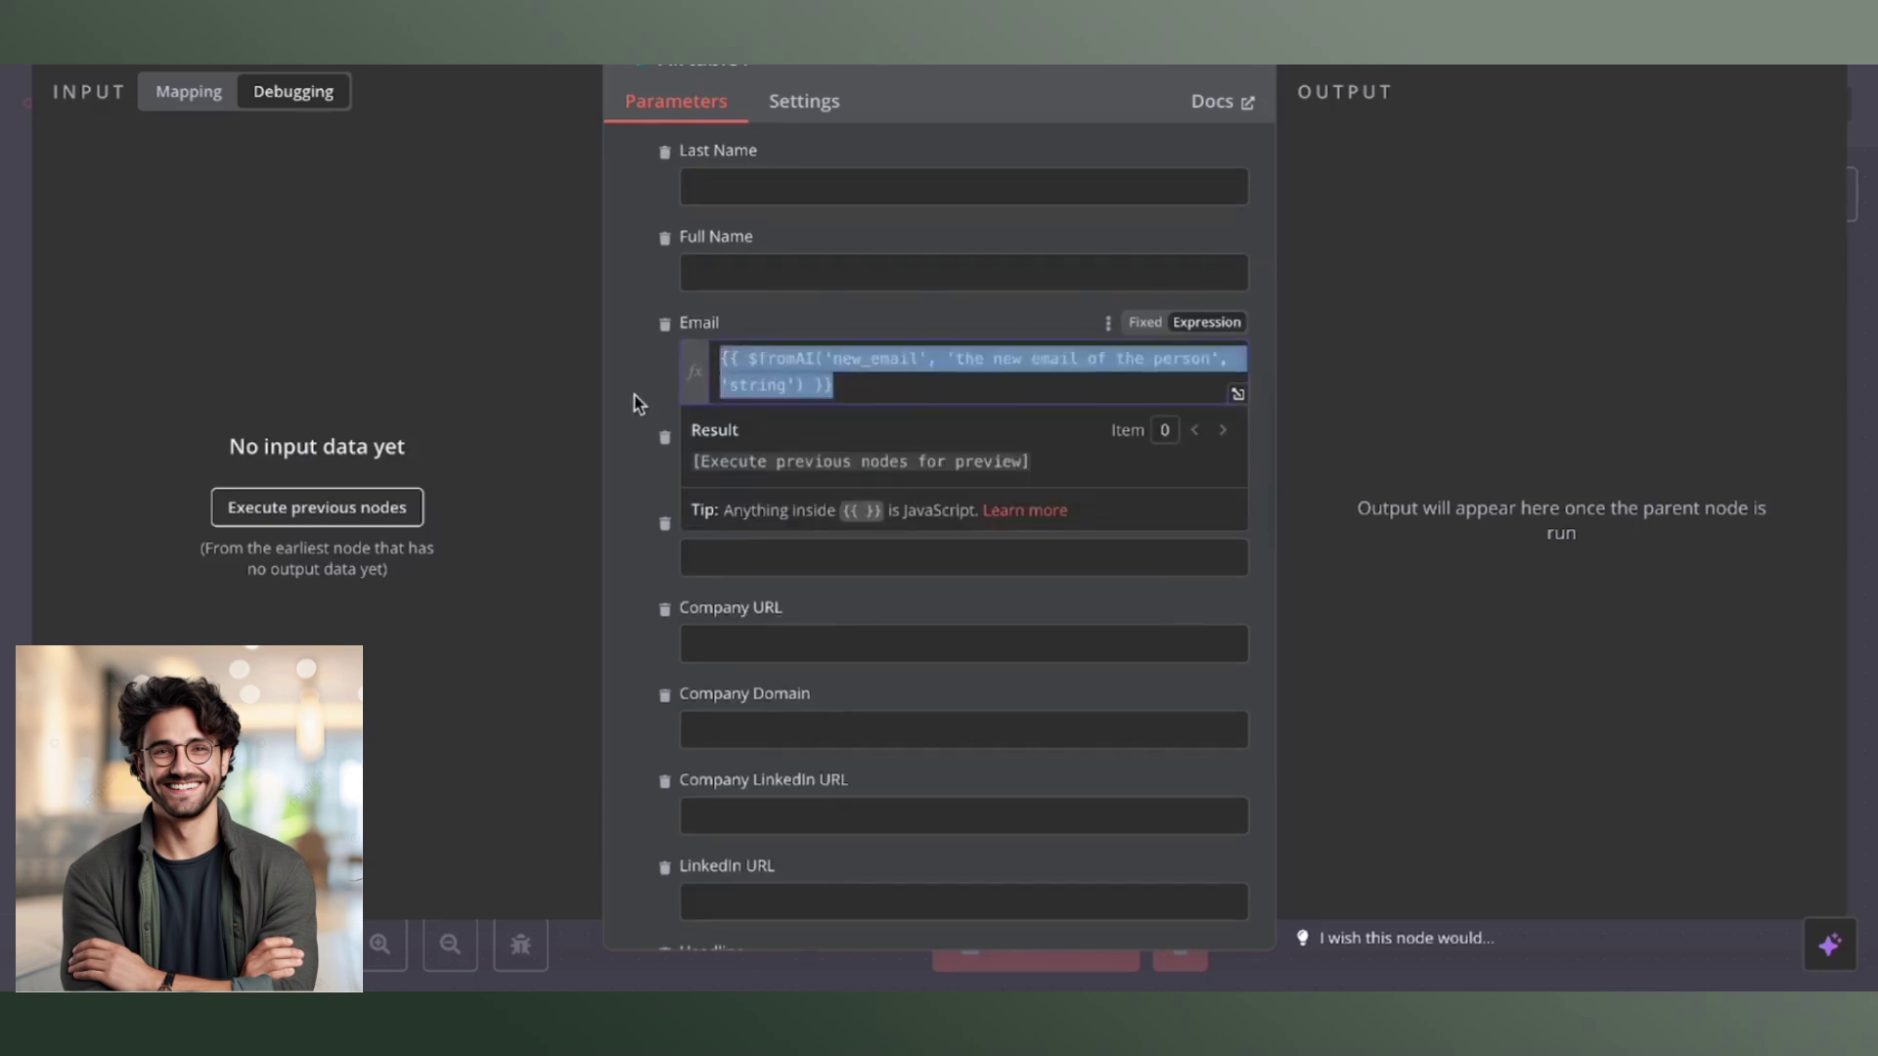
click(638, 403)
scroll(638, 403, down, 12)
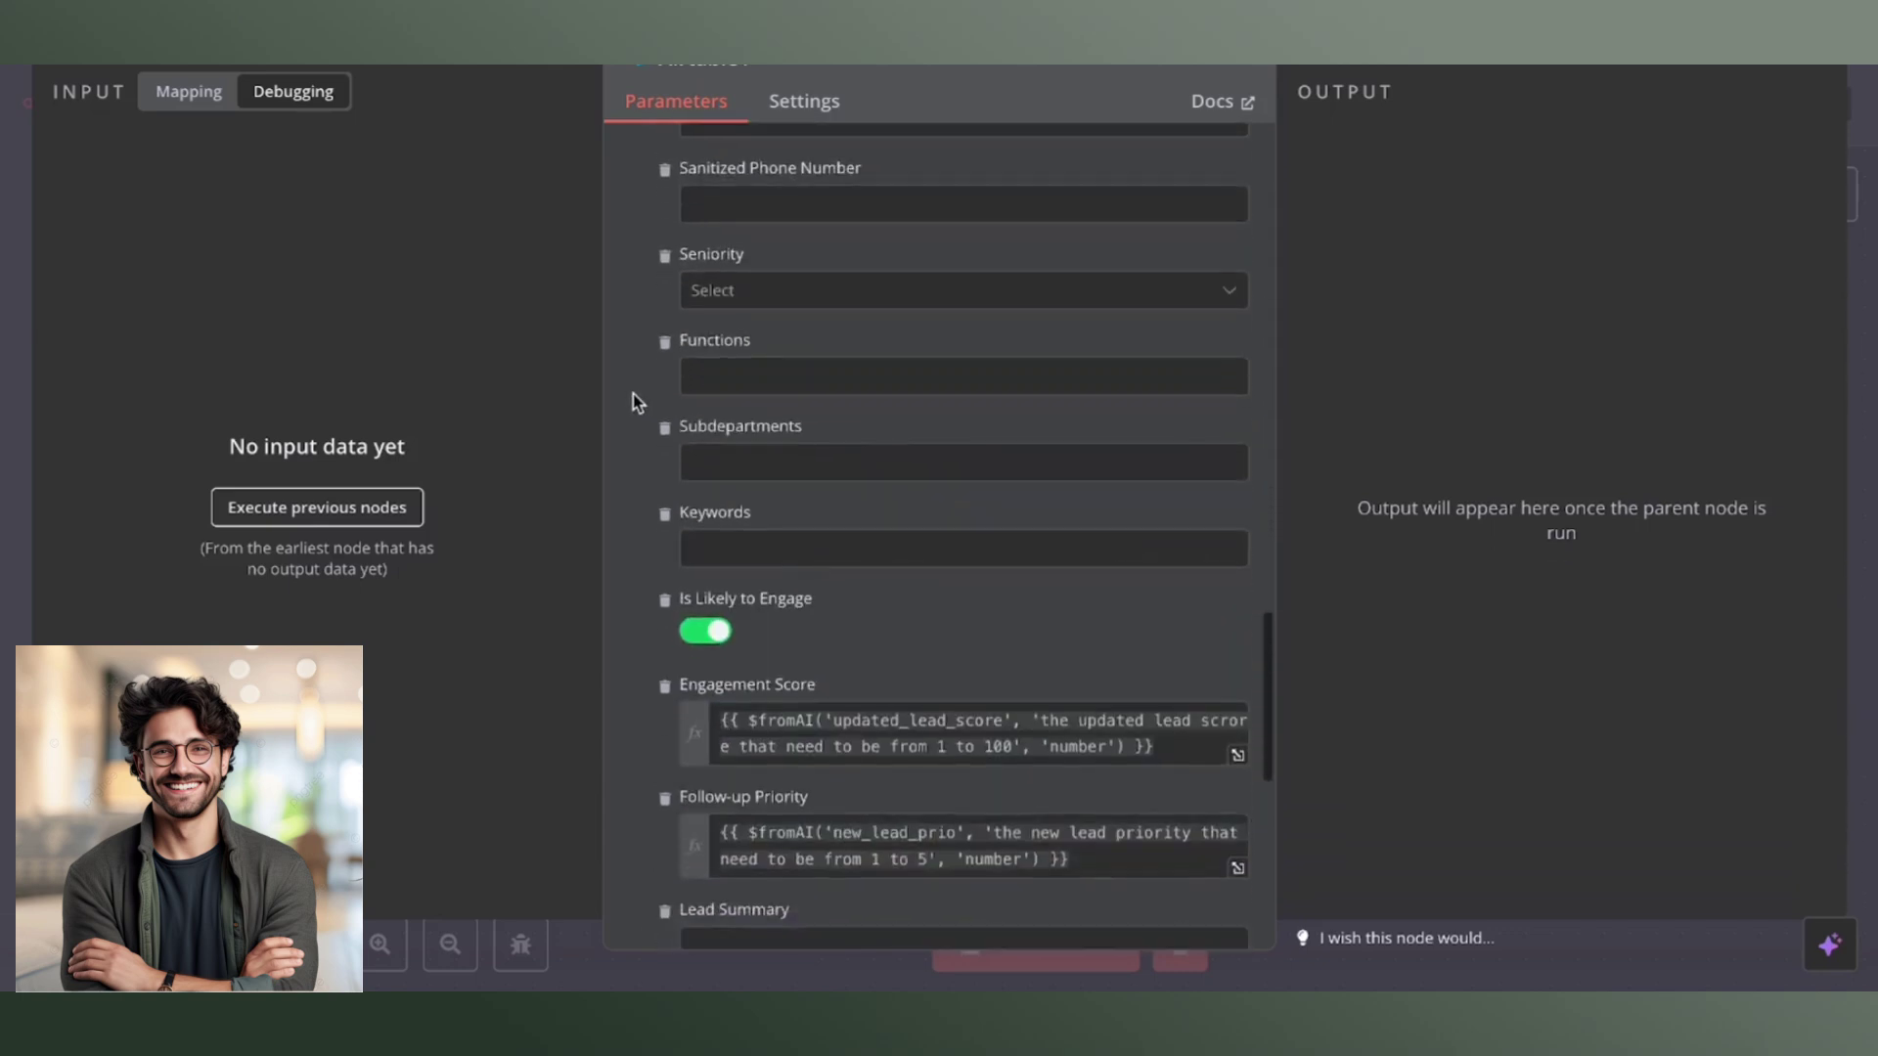
scroll(638, 403, down, 2)
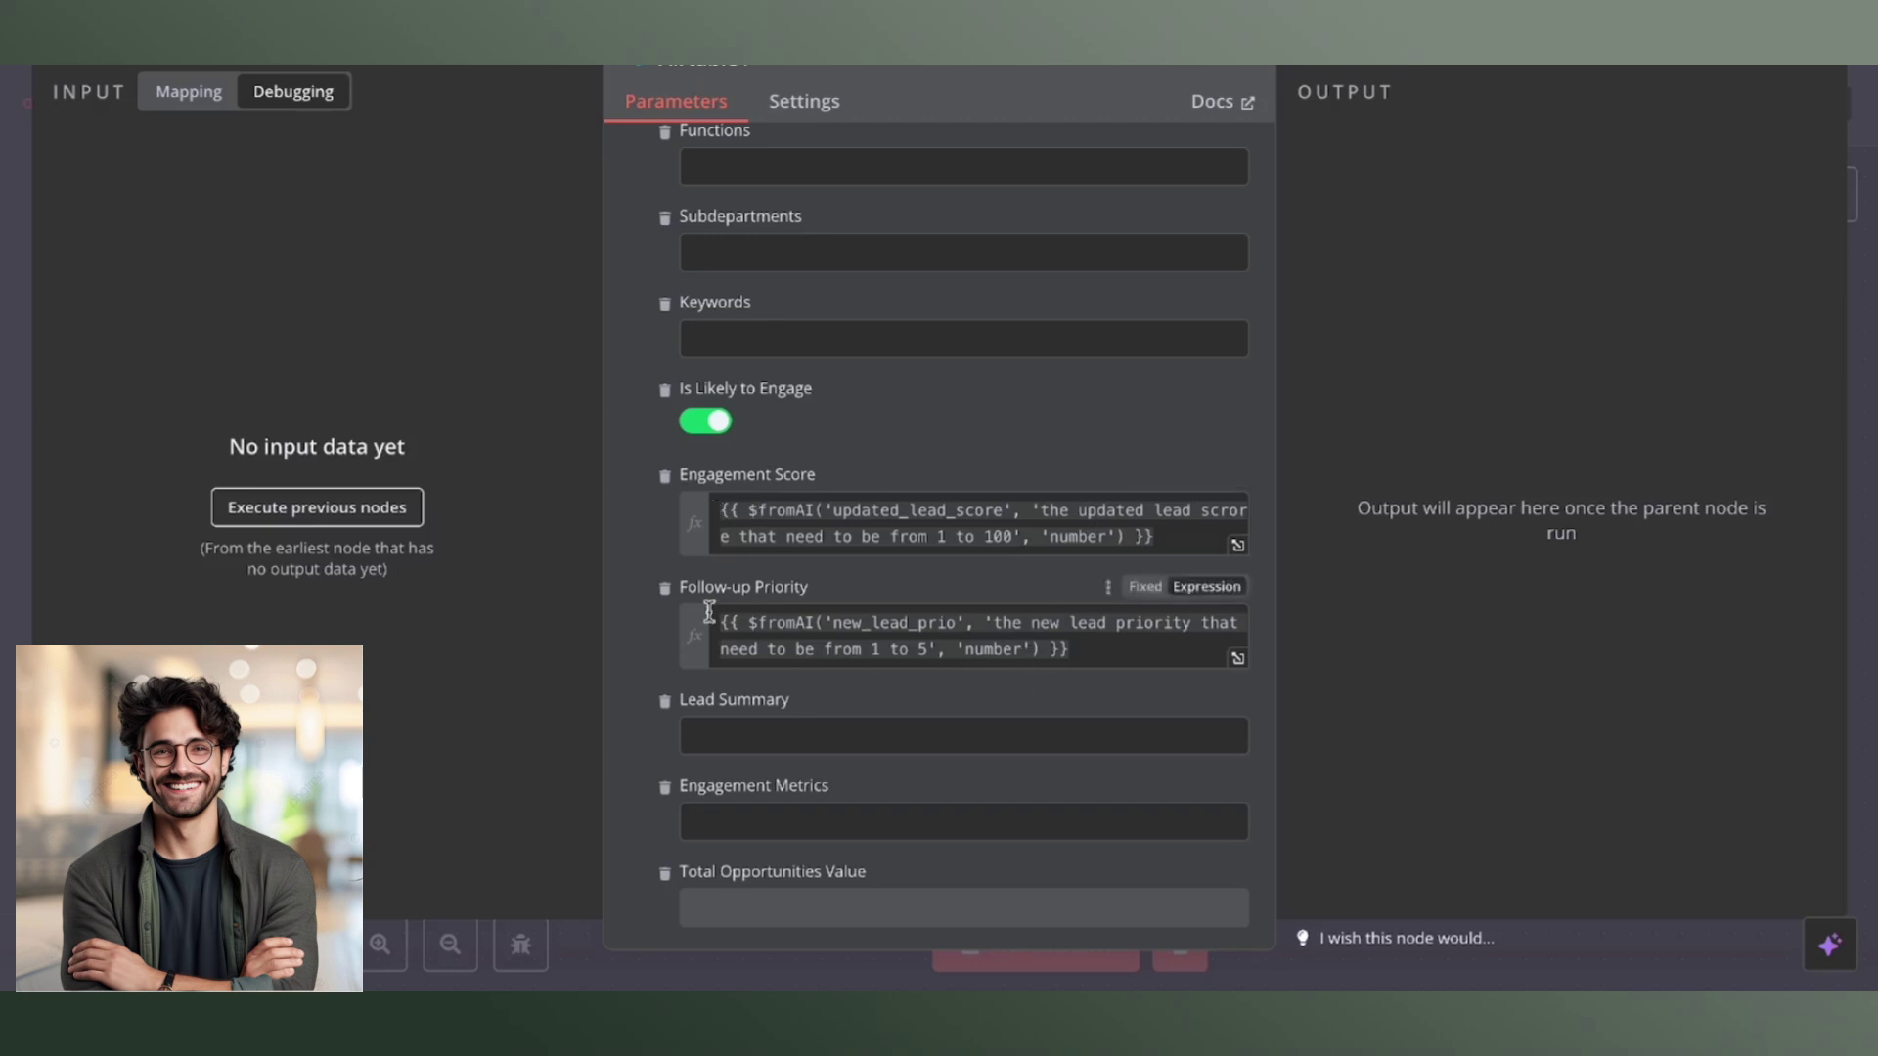
scroll(709, 613, up, 6)
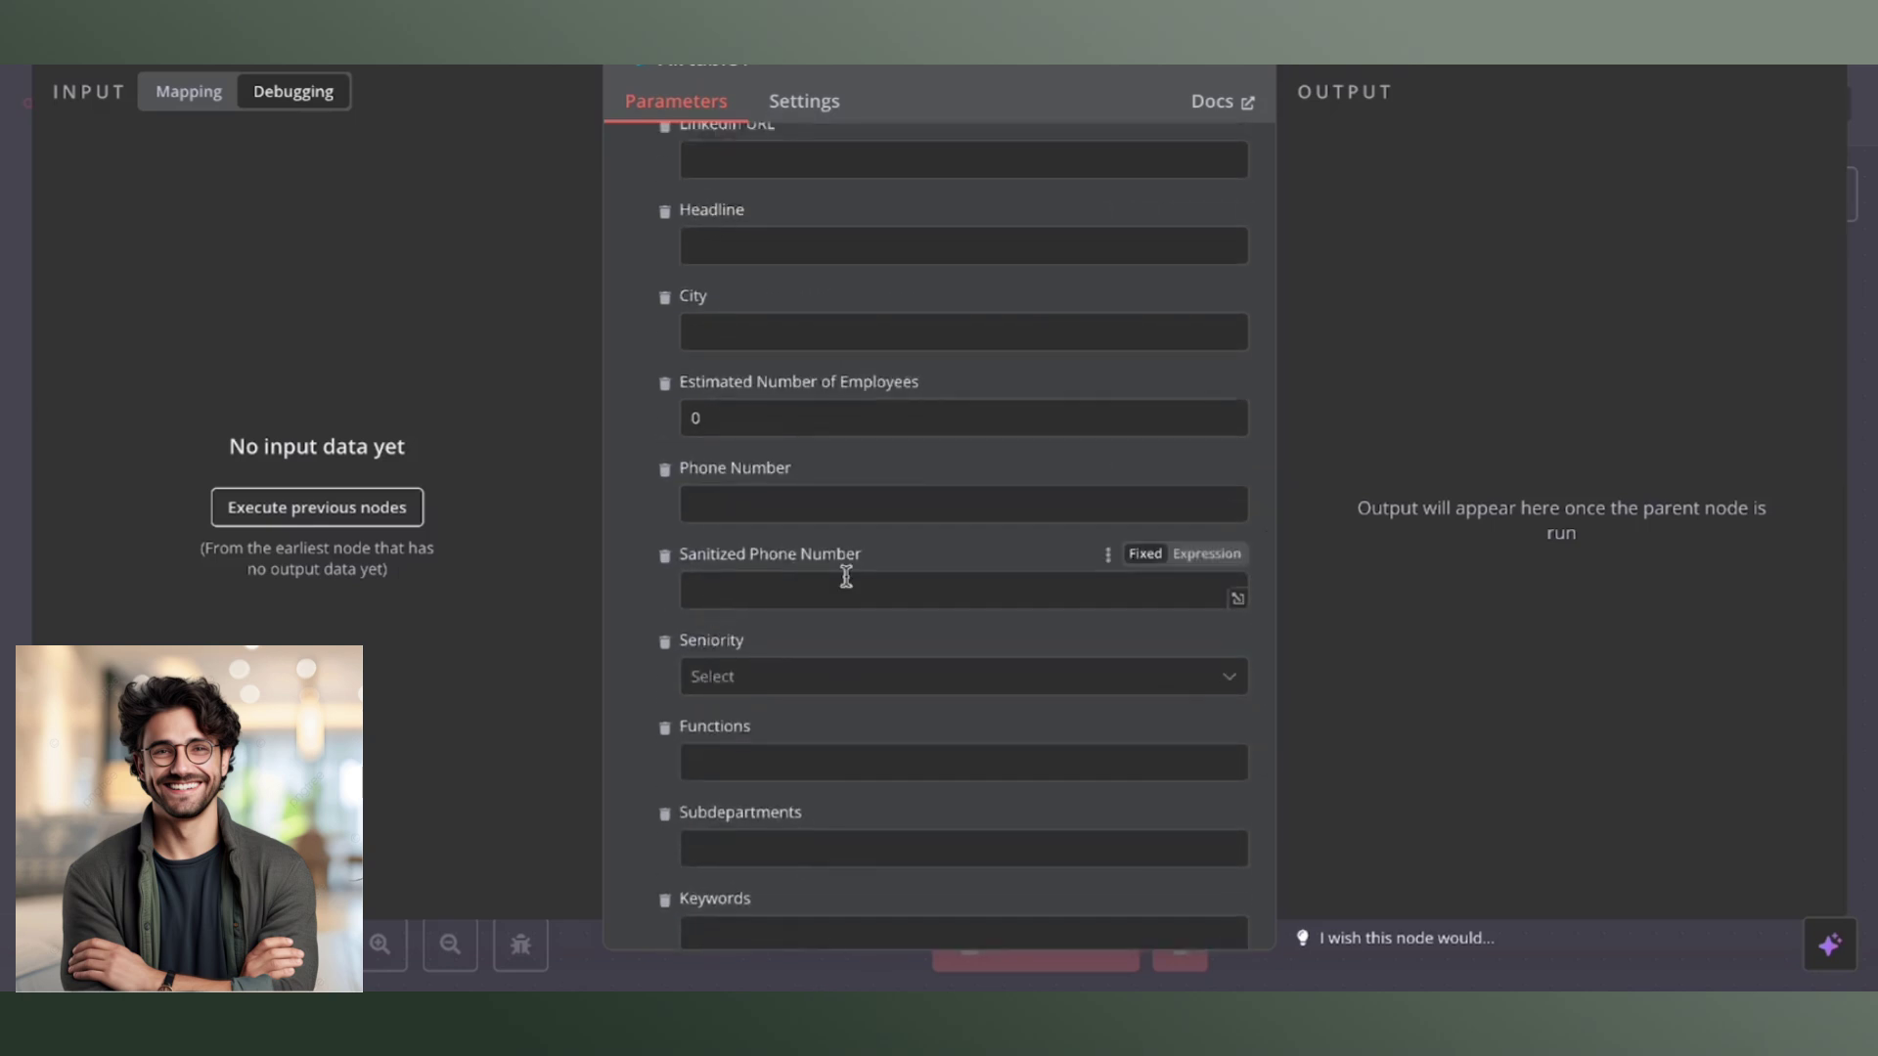
scroll(842, 574, up, 9)
scroll(849, 585, up, 10)
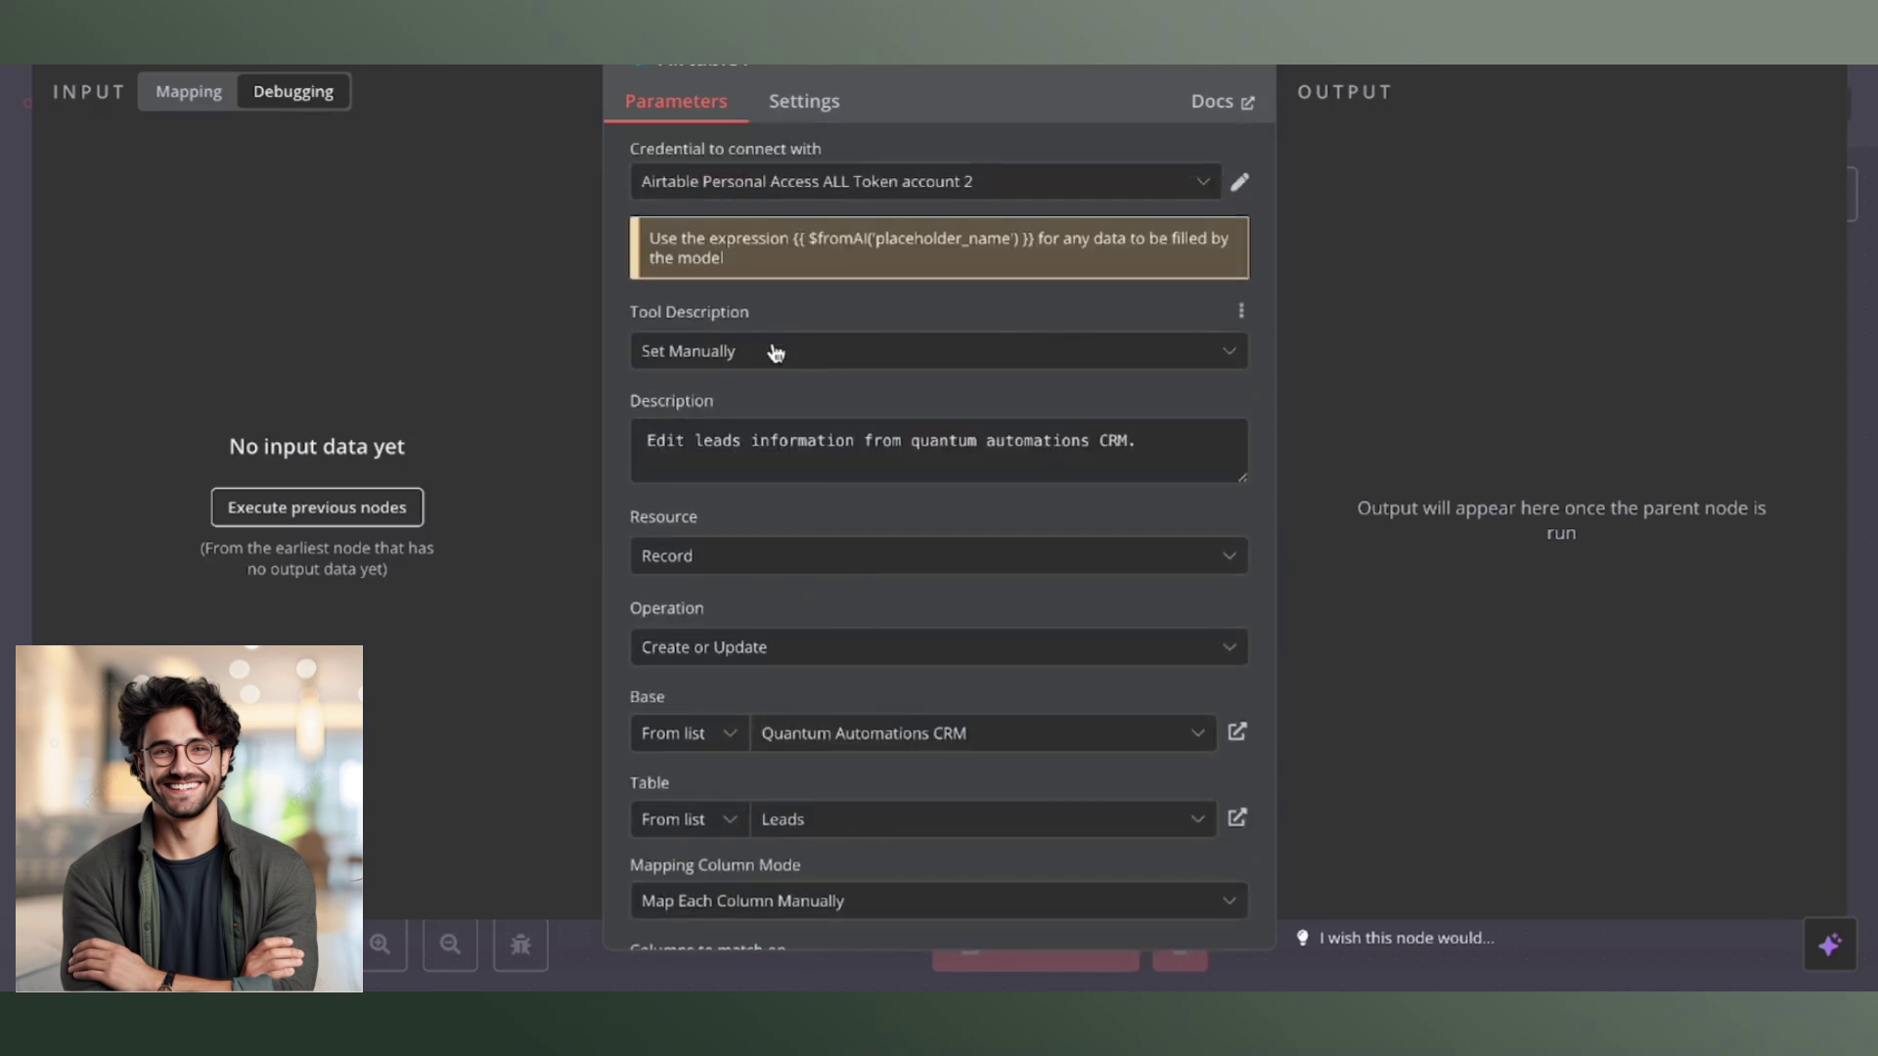
key(Escape)
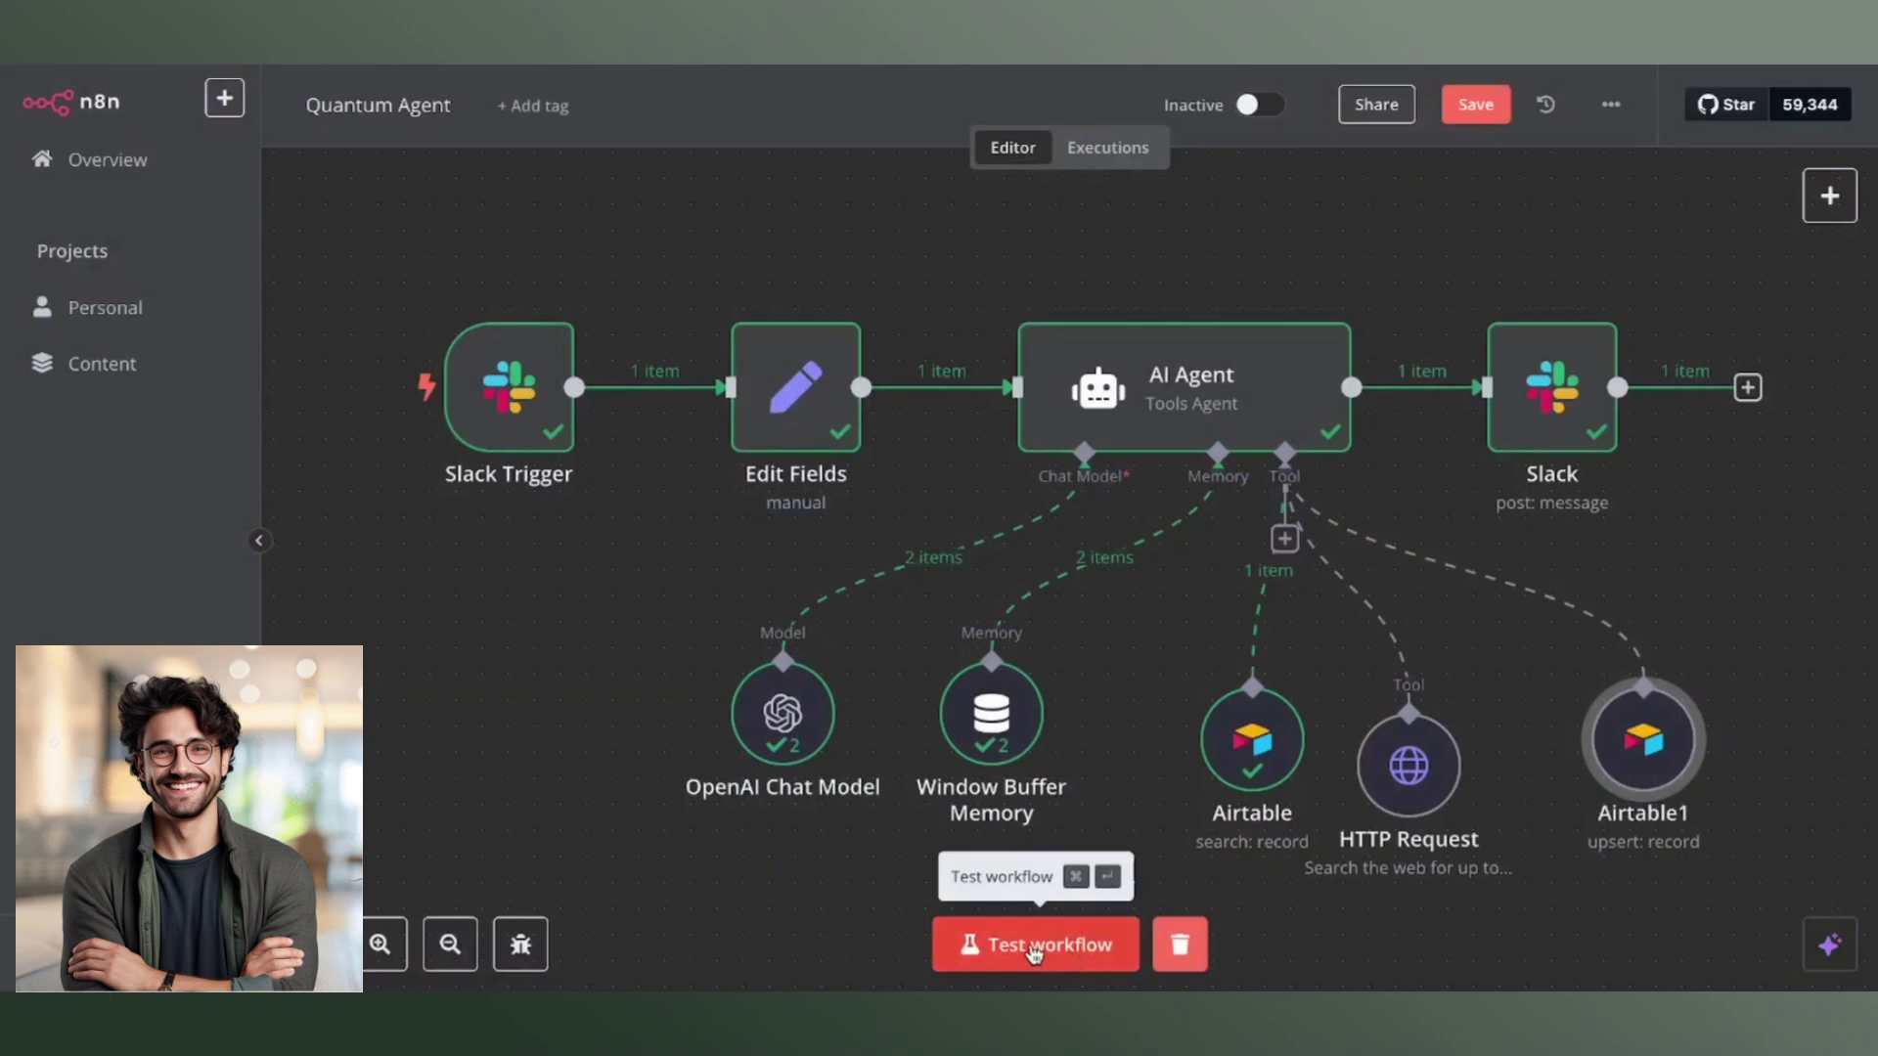
click(1538, 388)
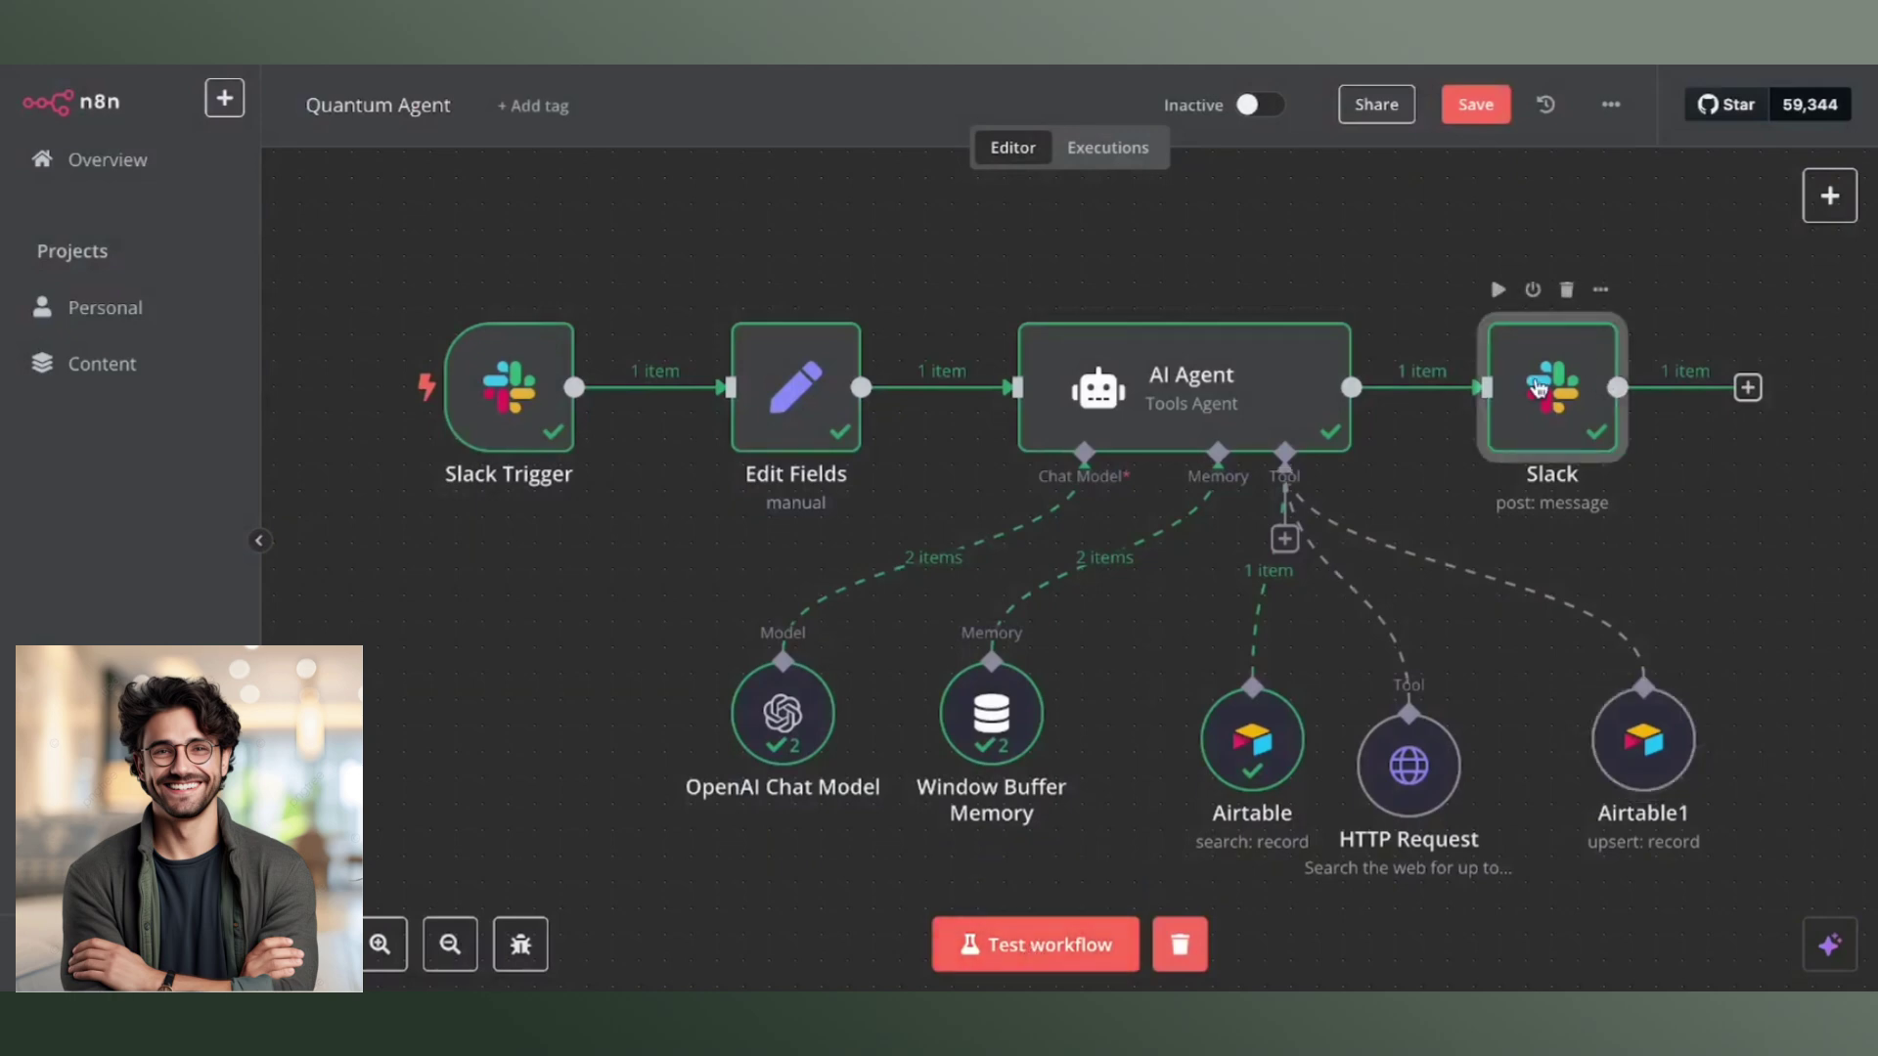
key(Return)
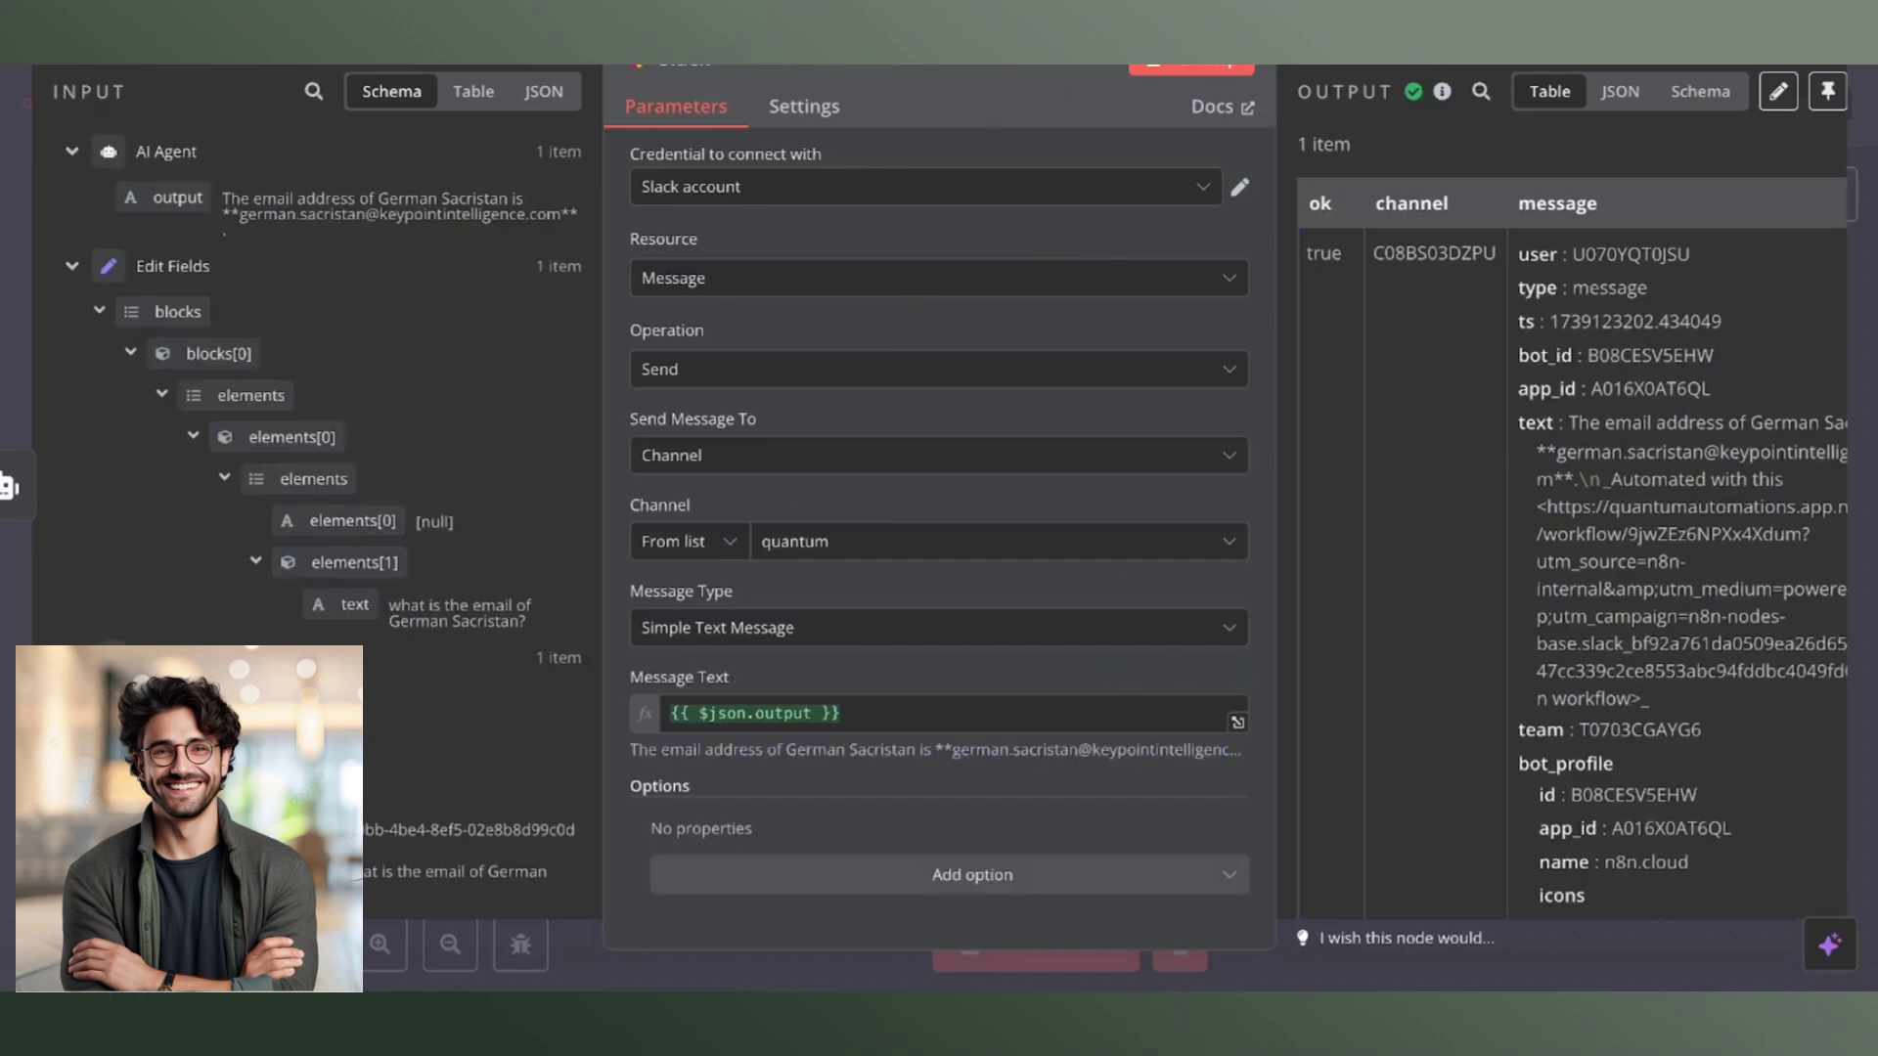
key(Escape)
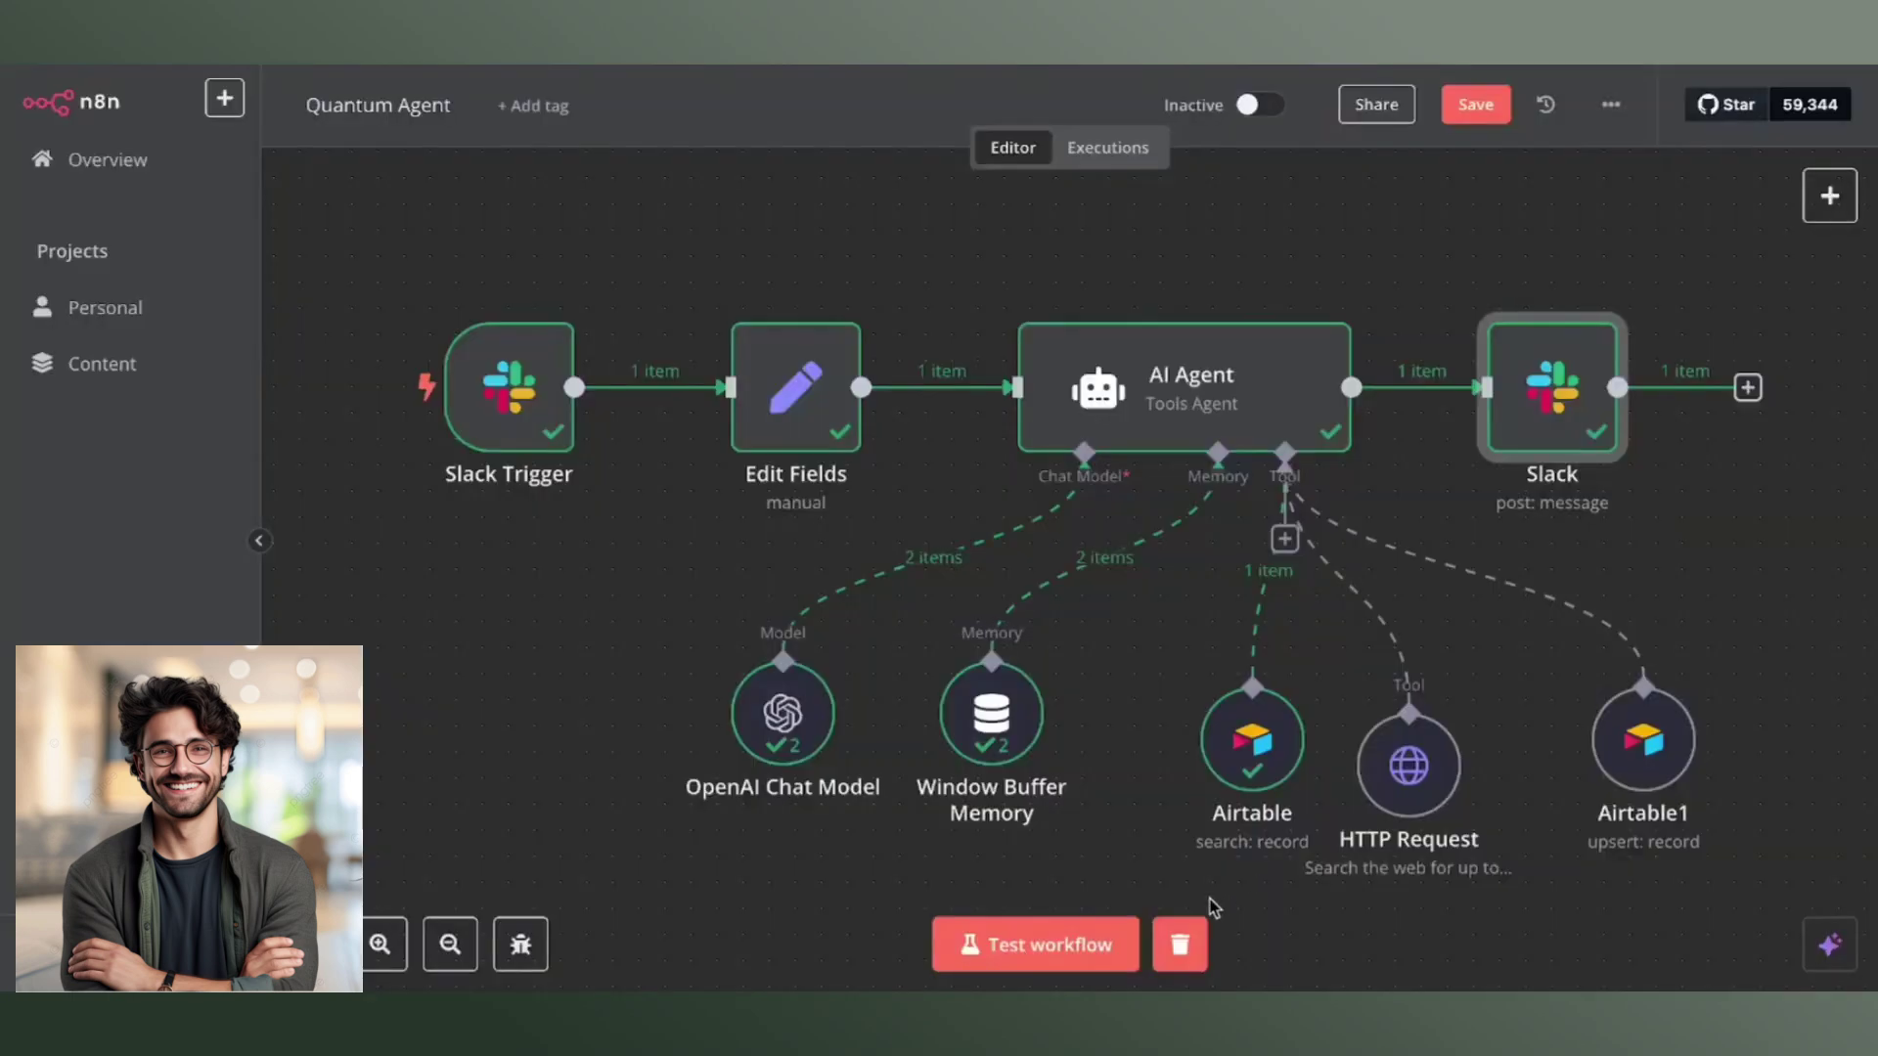
click(1034, 951)
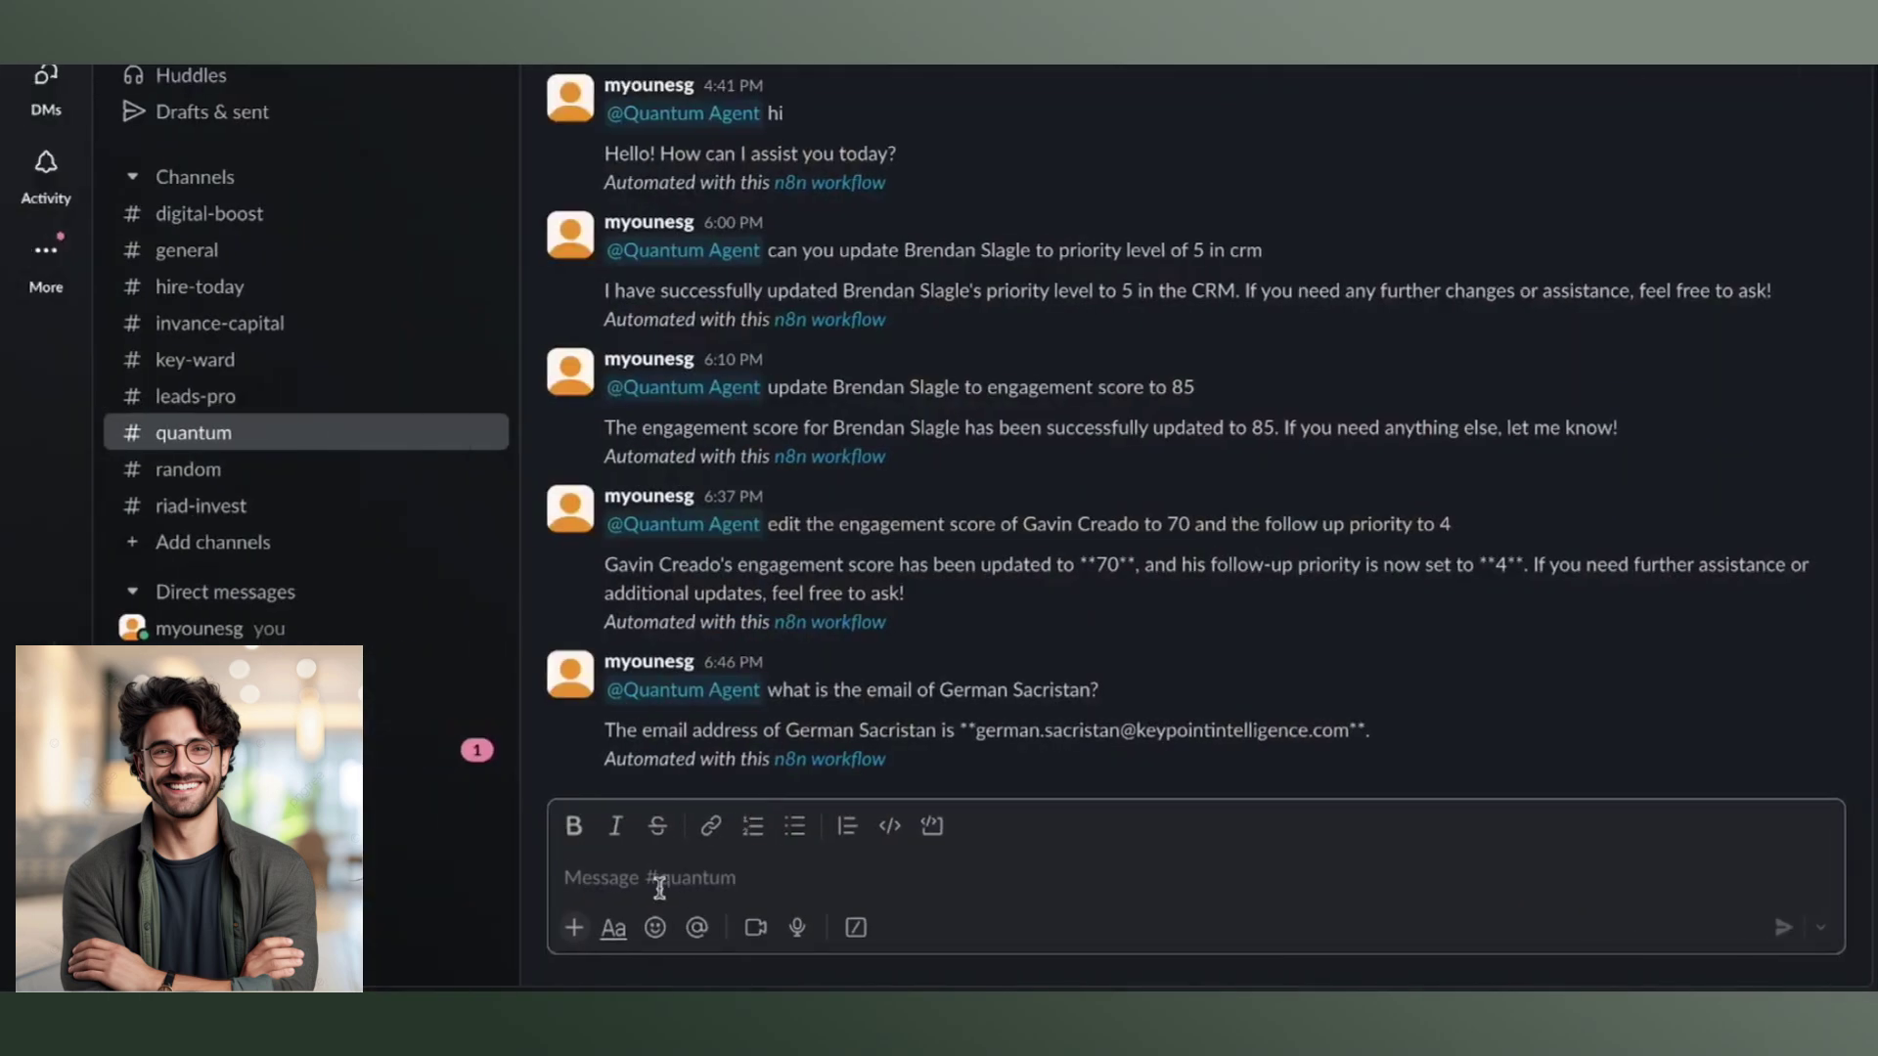
text(@)
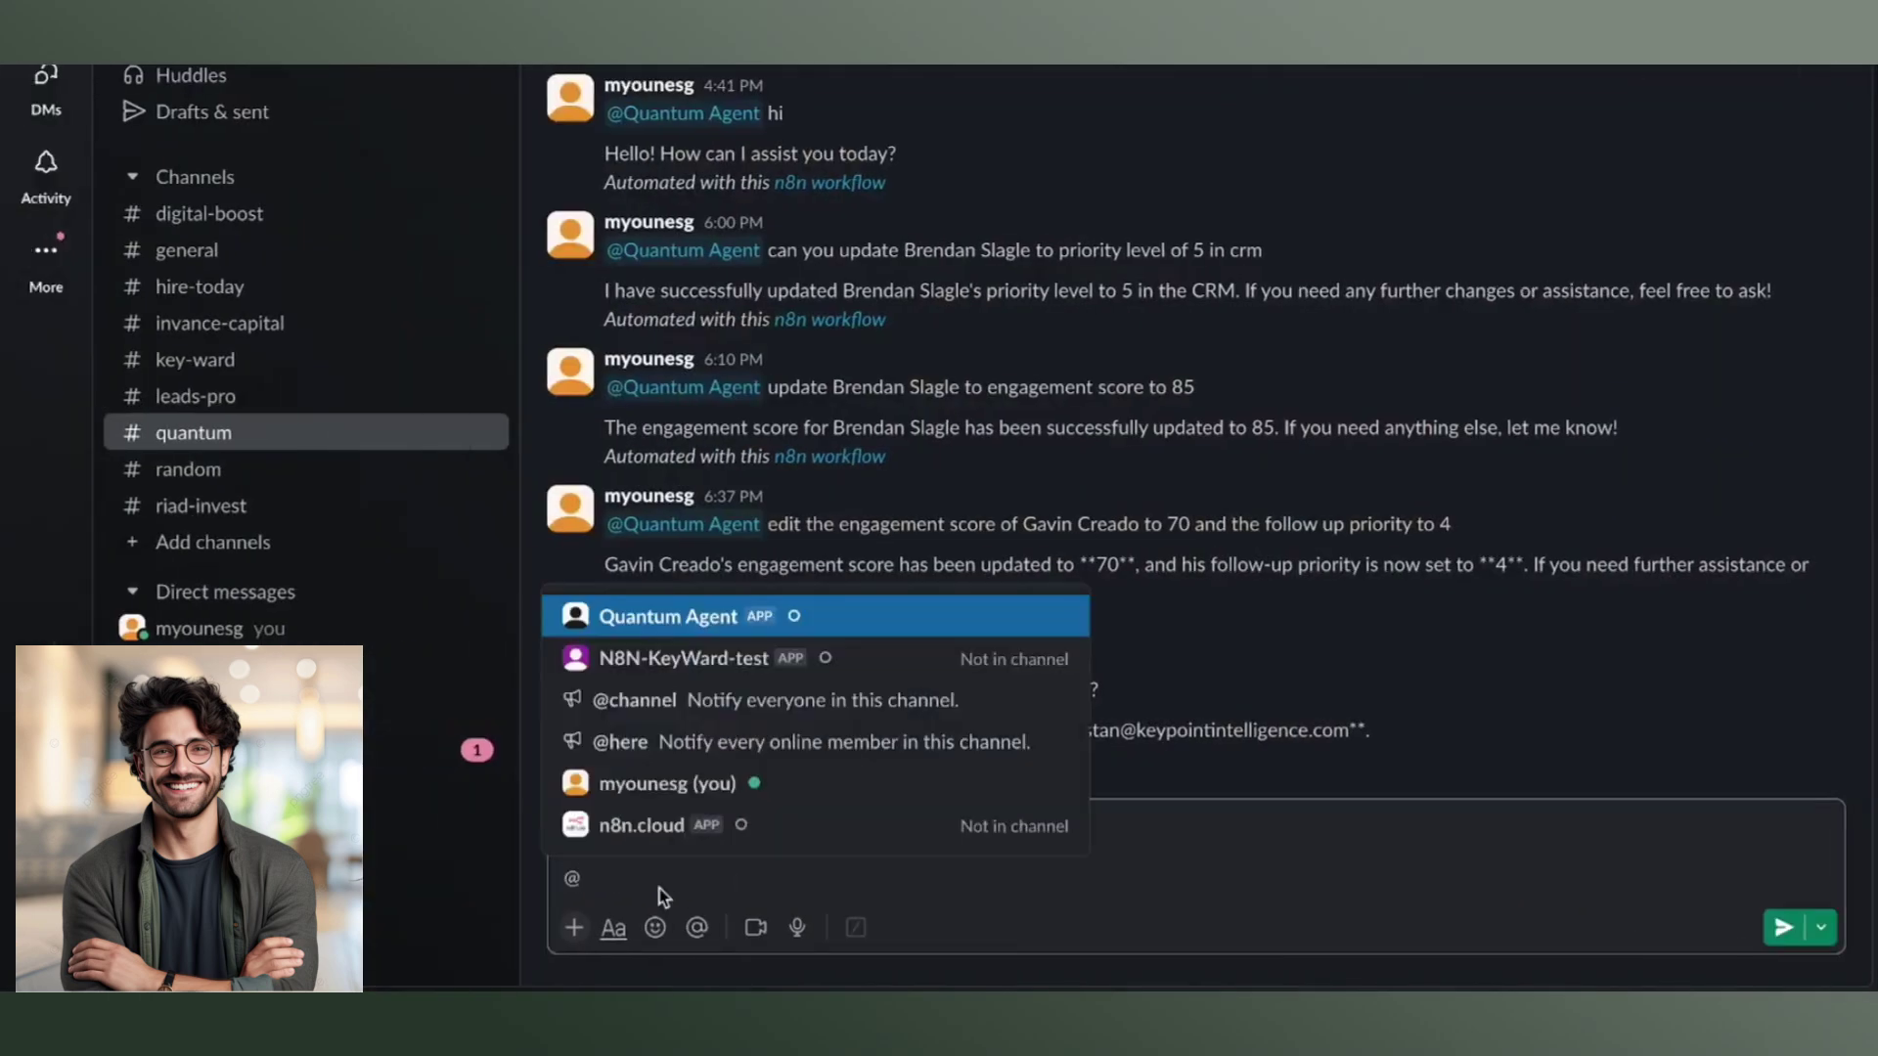
key(Return)
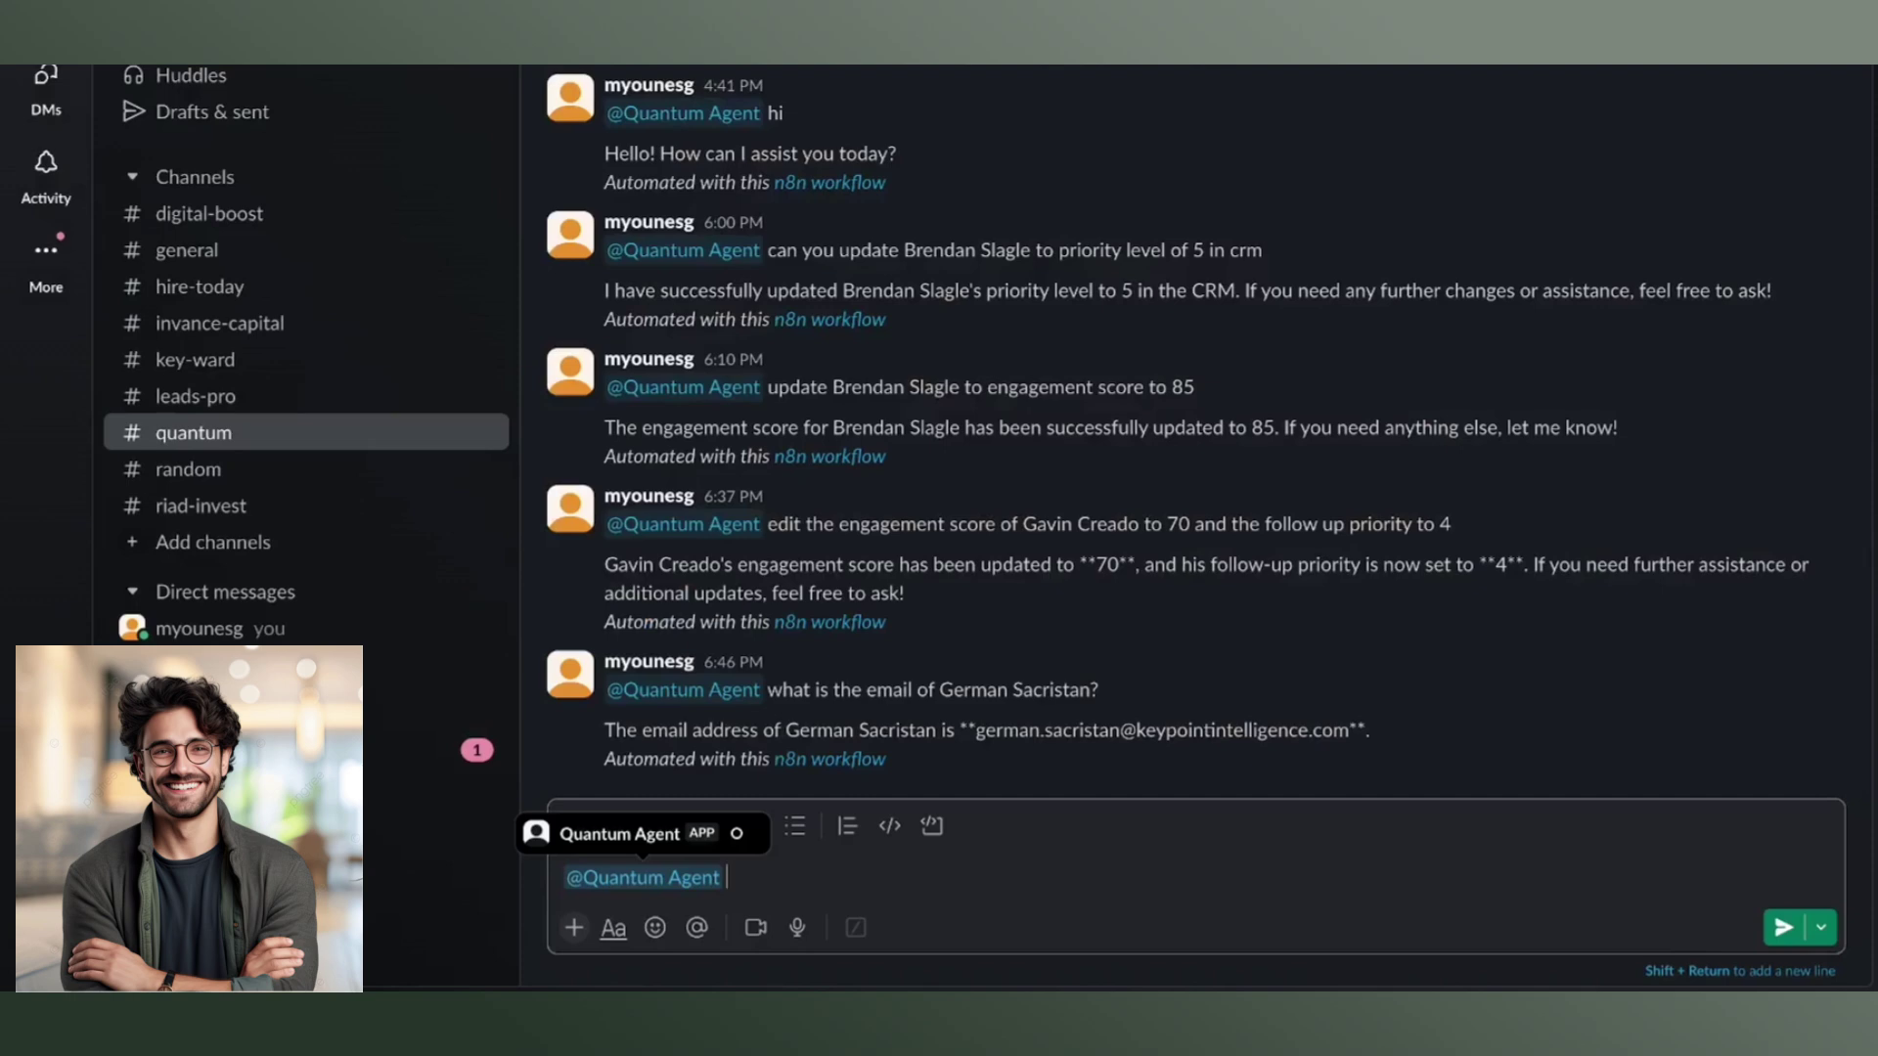
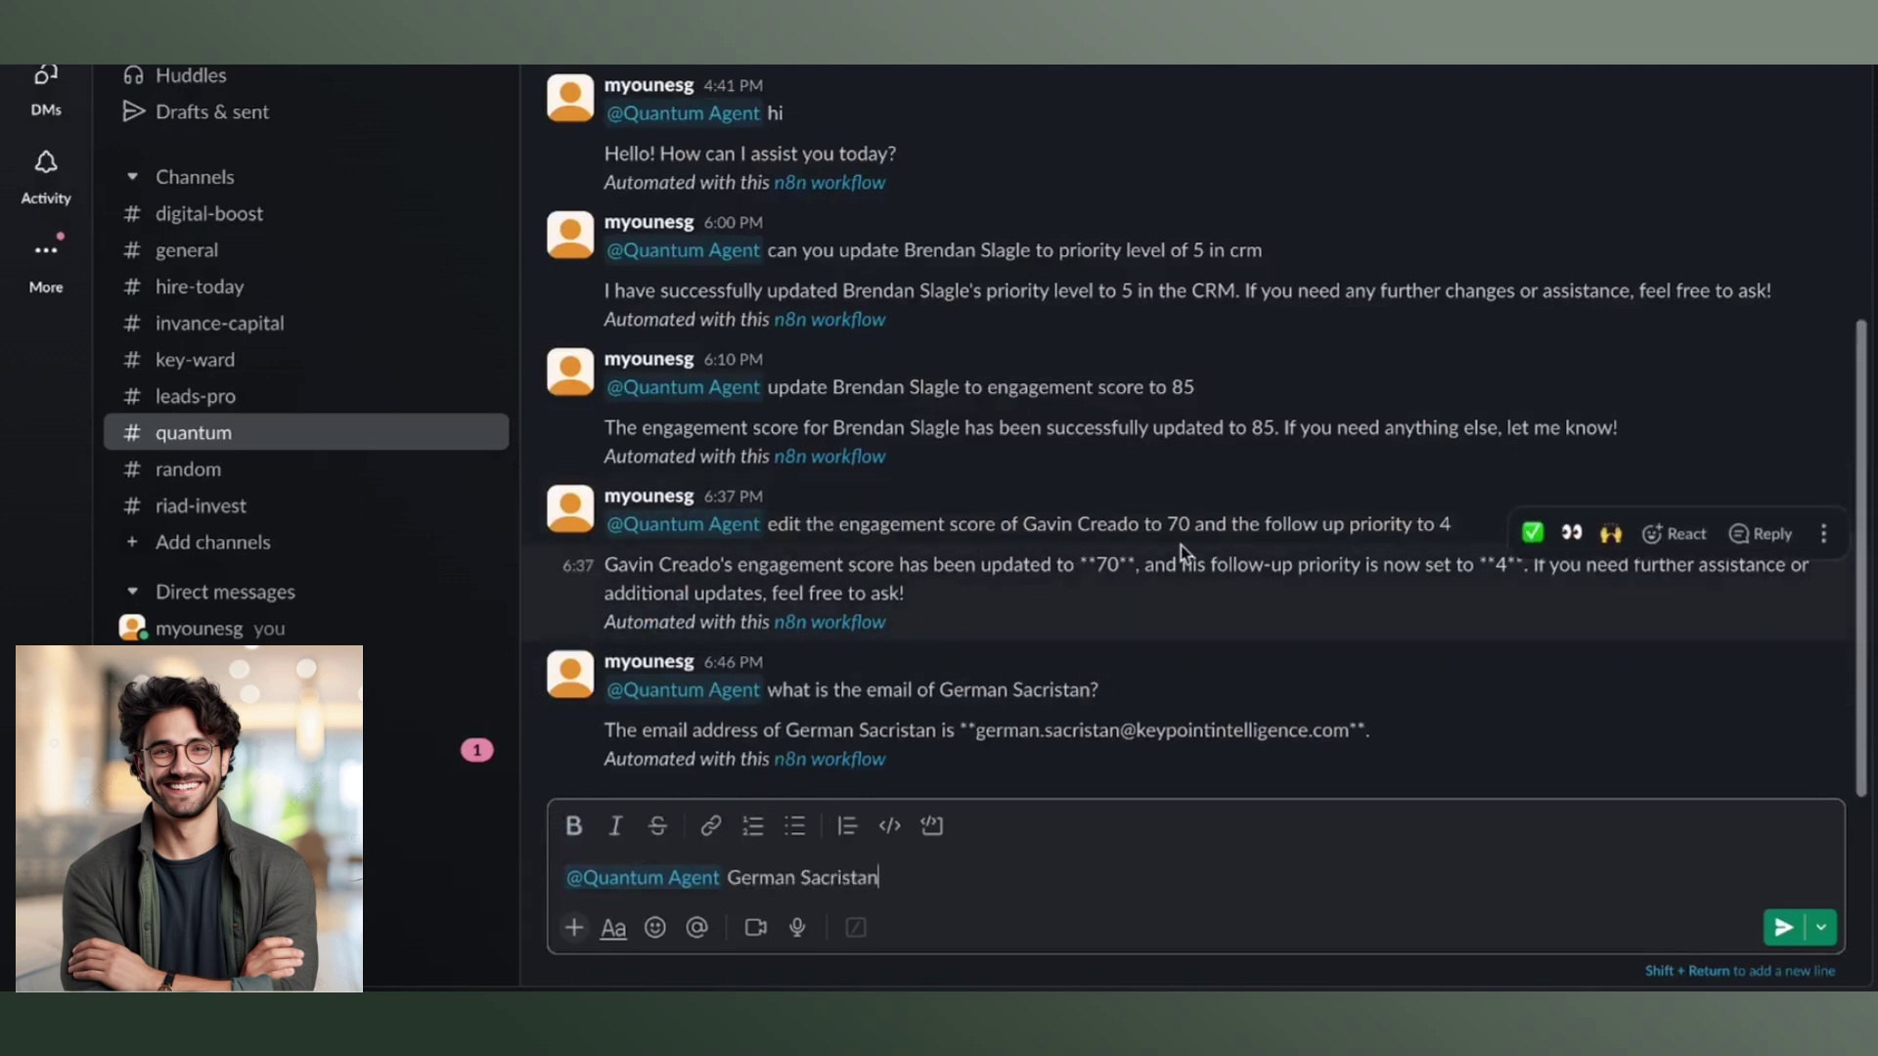
drag(1461, 524, 769, 517)
key(super+c)
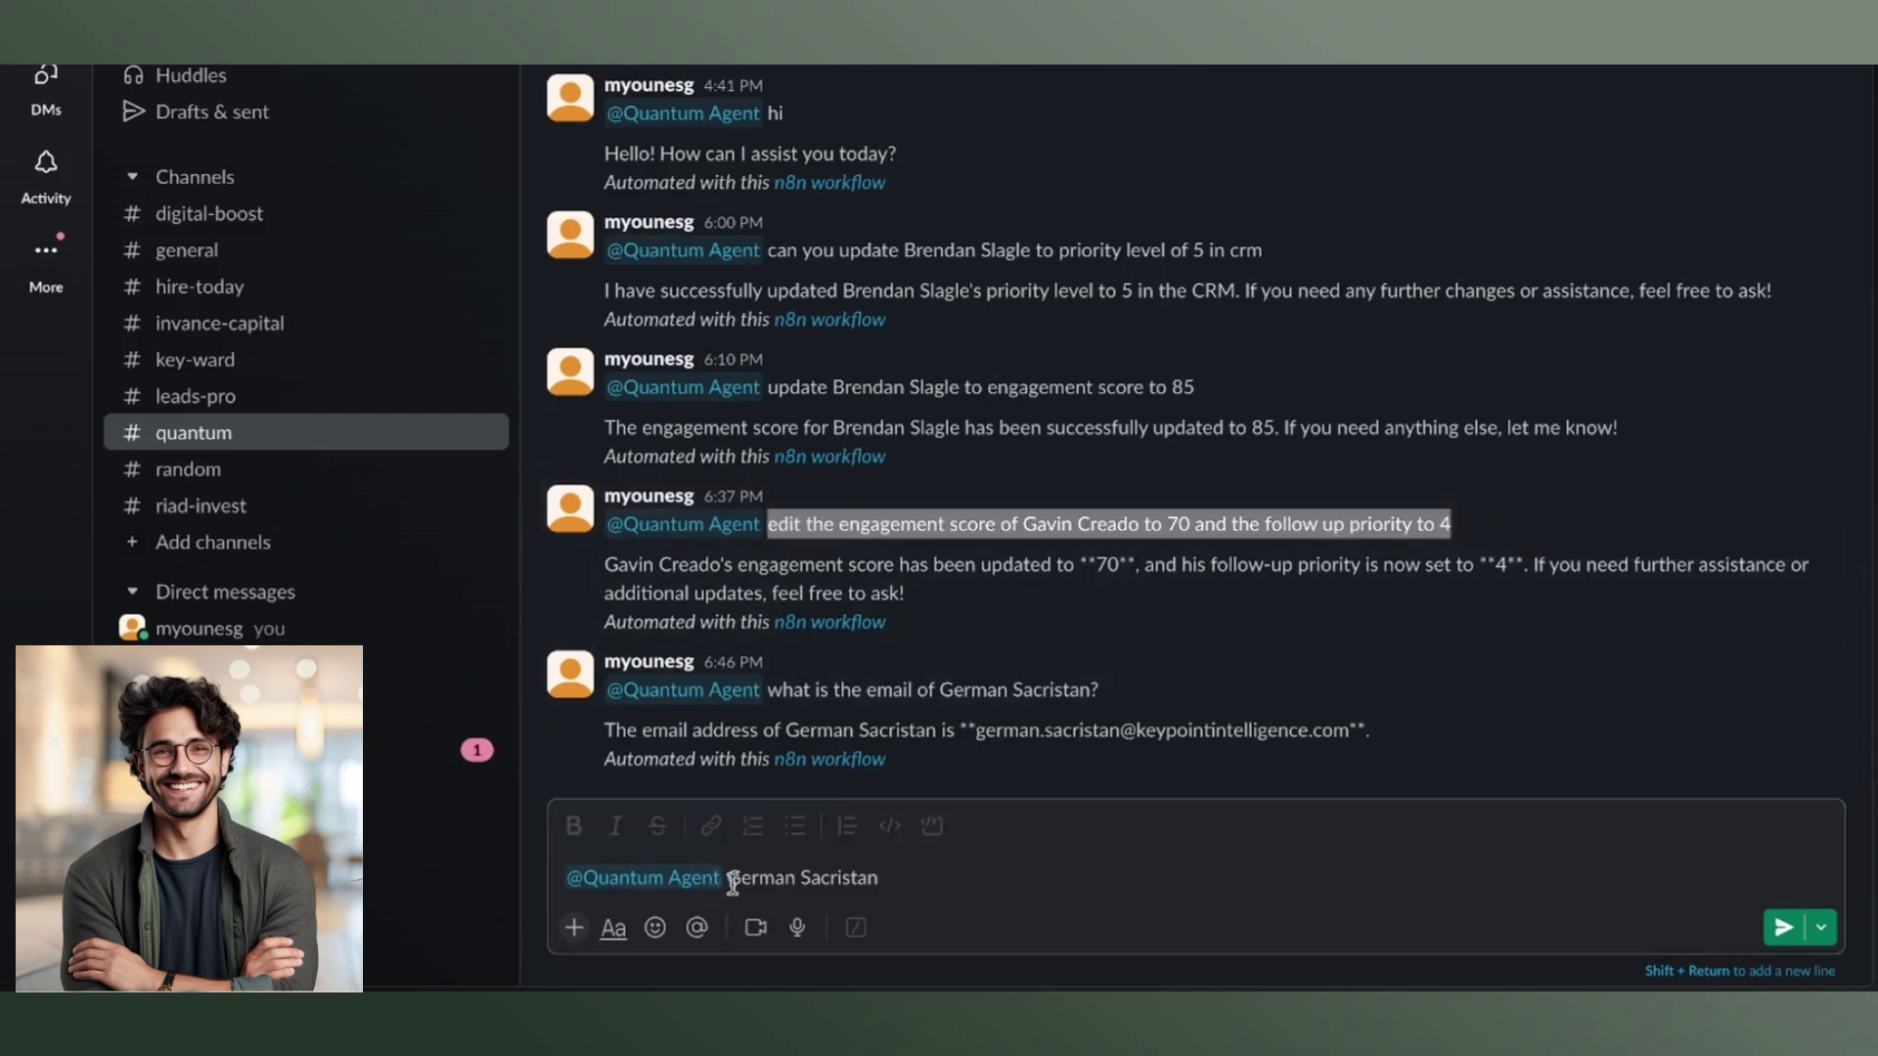
click(730, 878)
key(super+v)
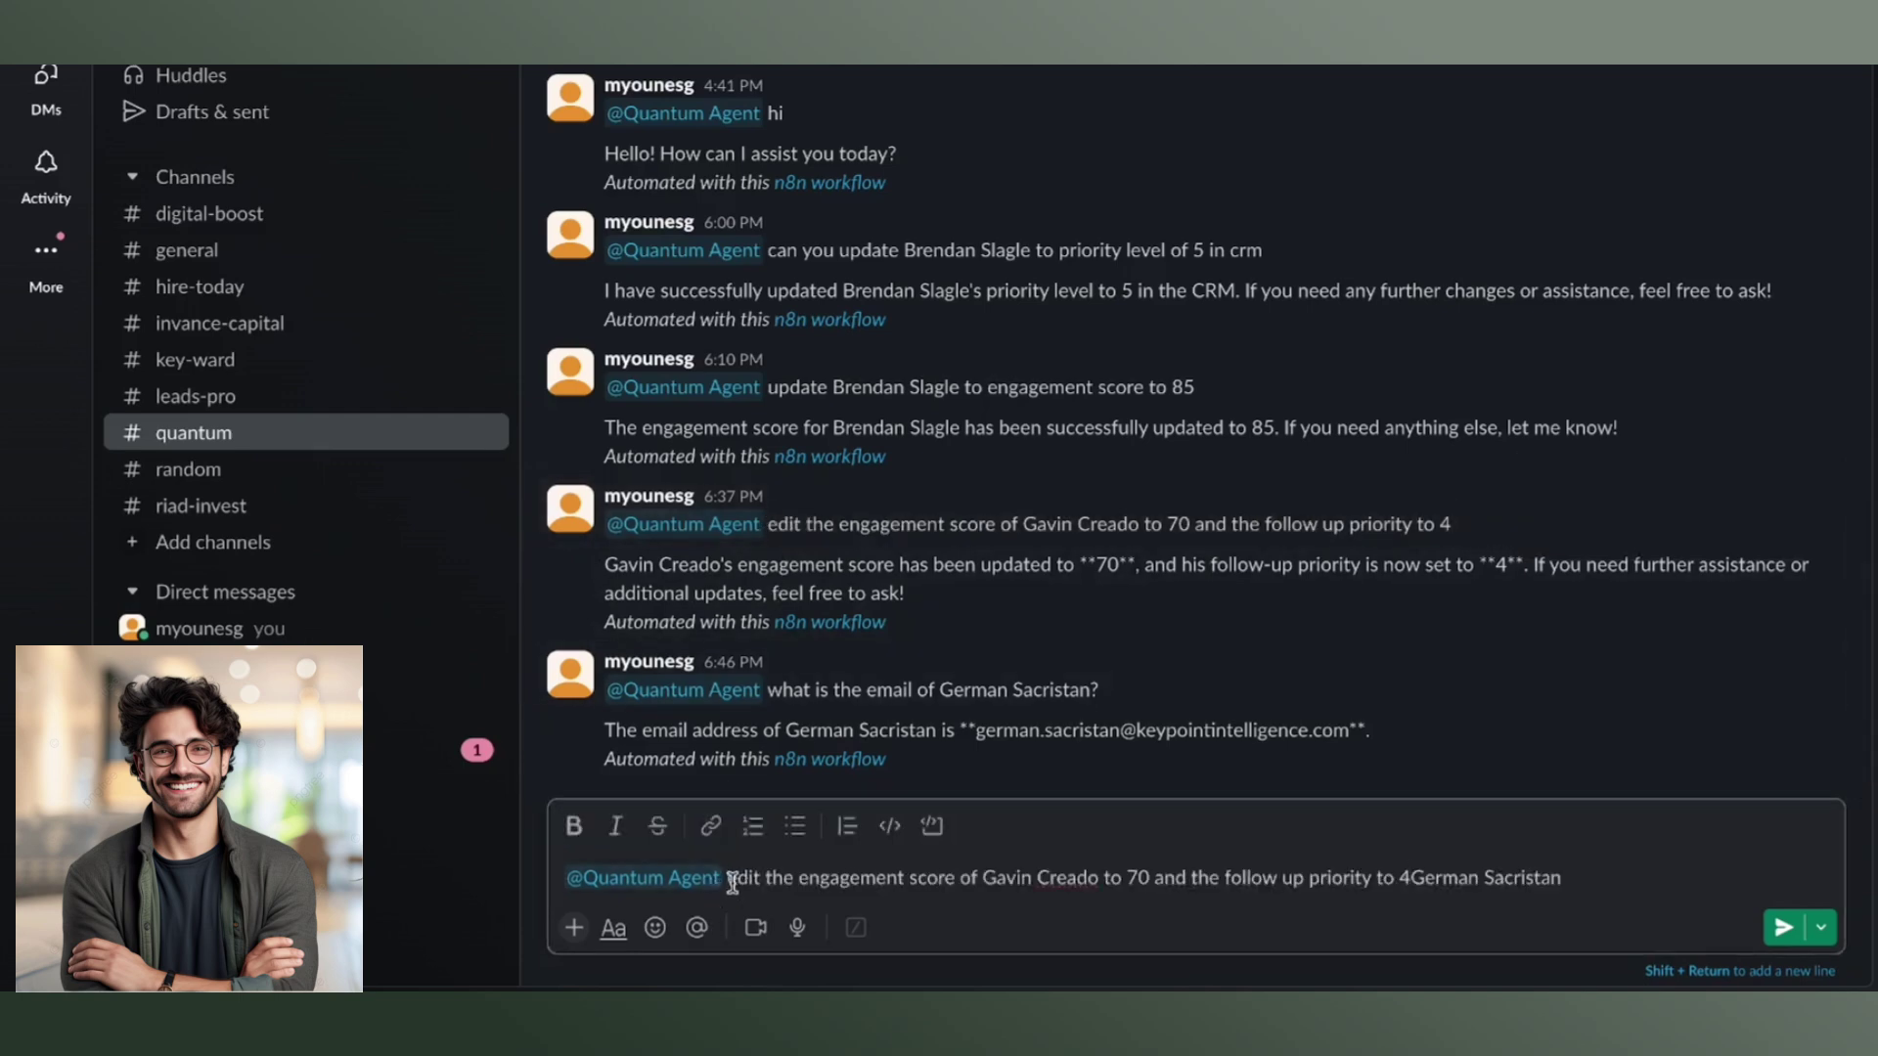
Edit the draft to name the third lead and set the engagement score to 60.
drag(1567, 879, 1424, 878)
key(ctrl+c)
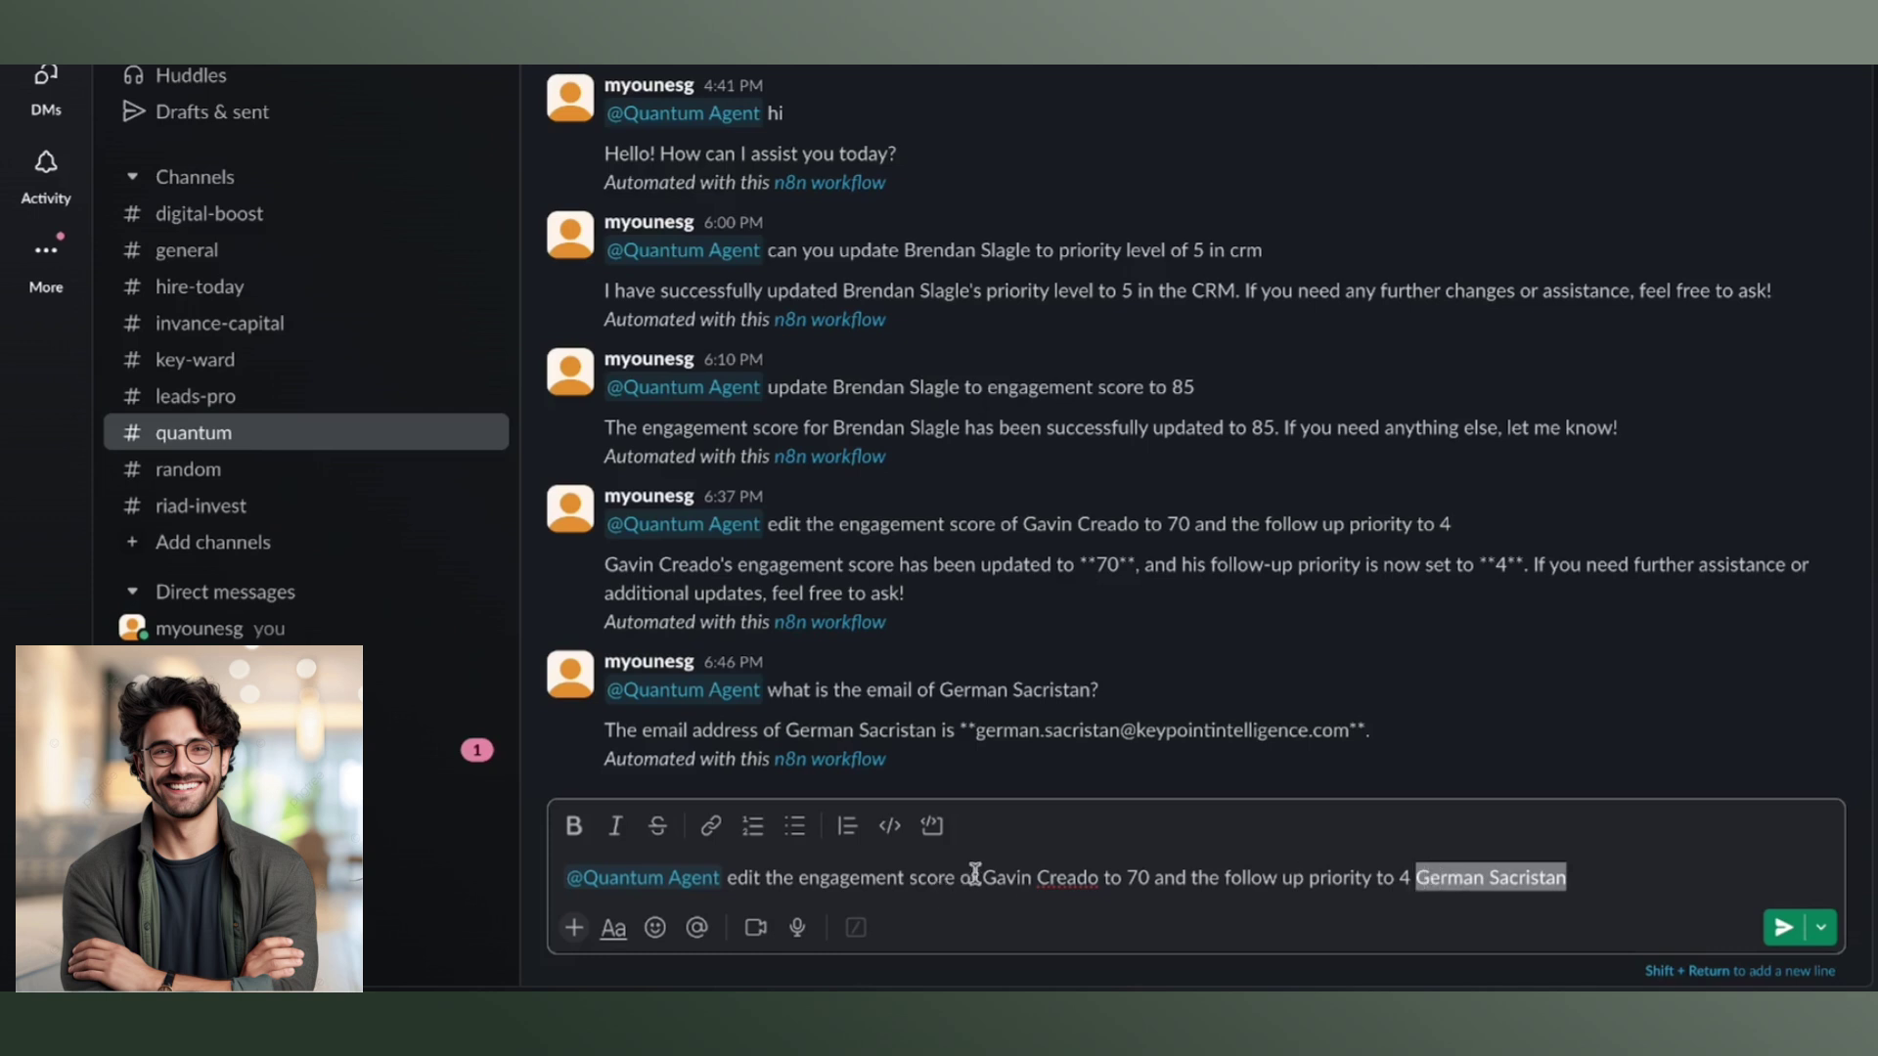
drag(983, 878, 1096, 878)
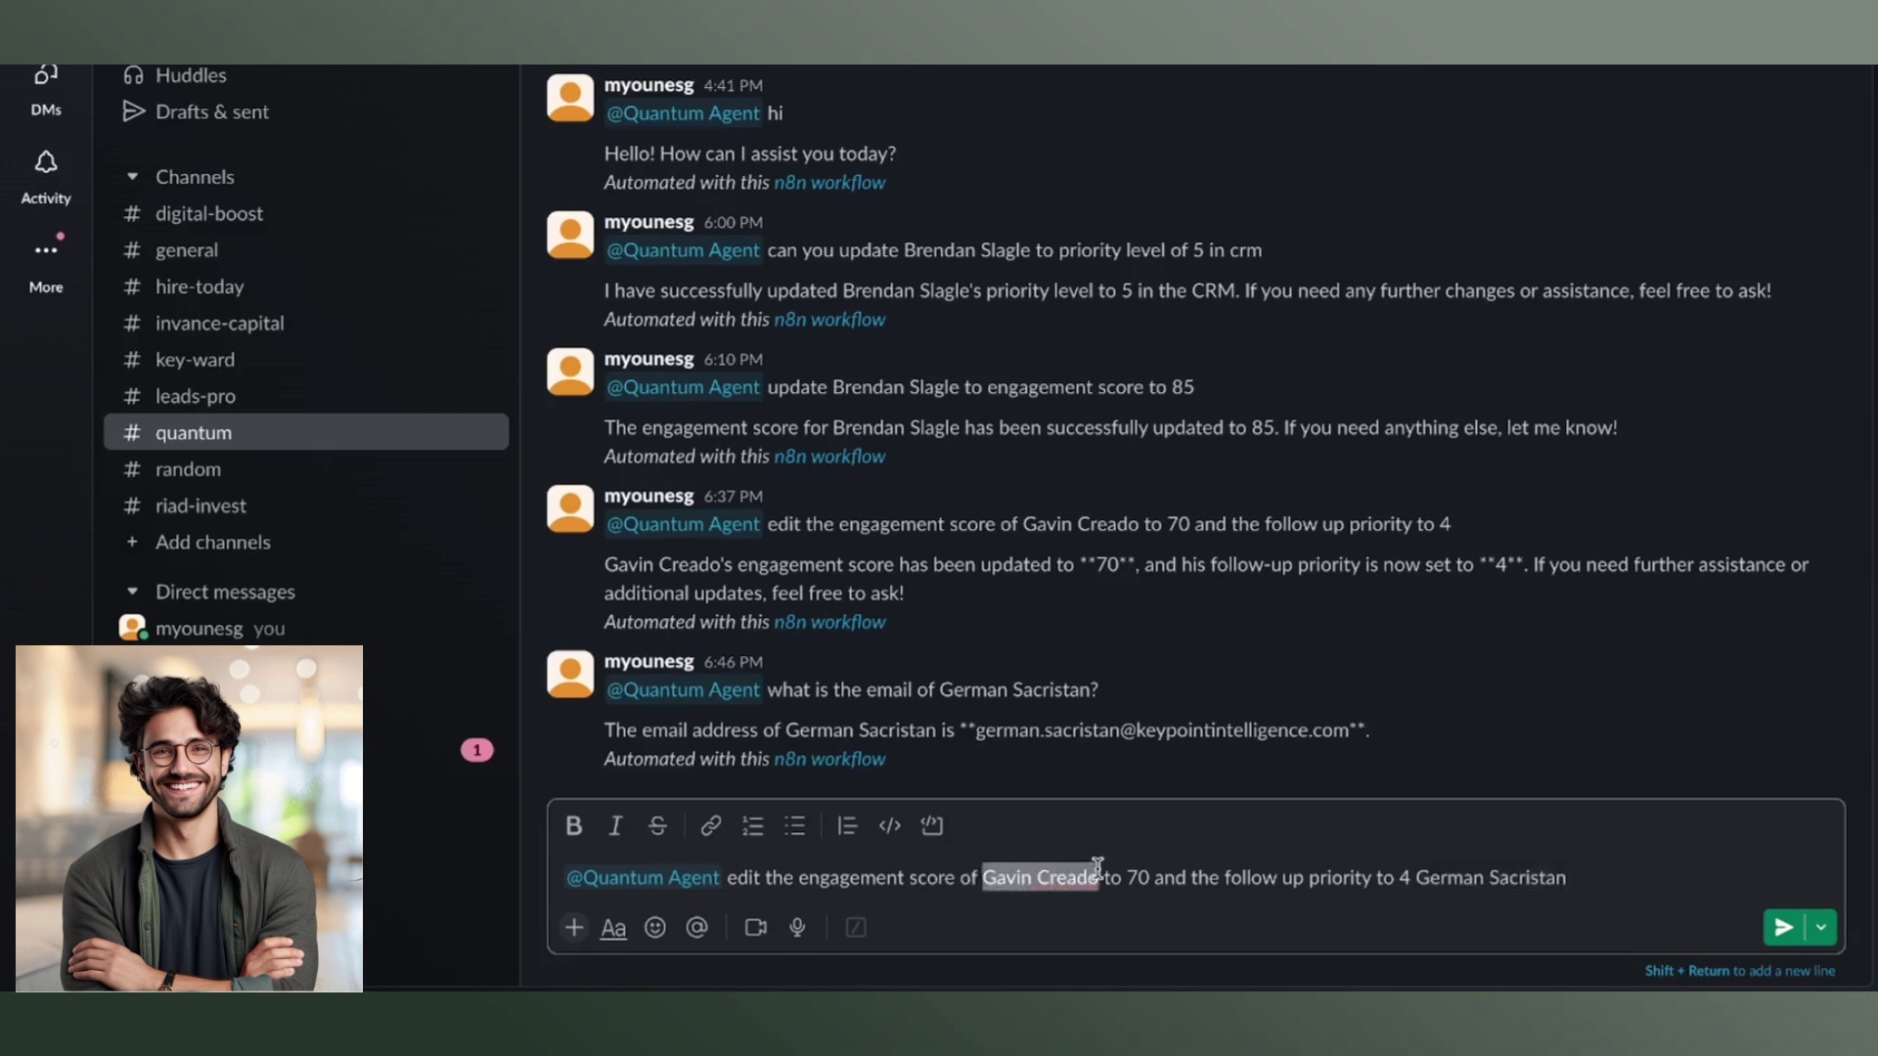
key(ctrl+v)
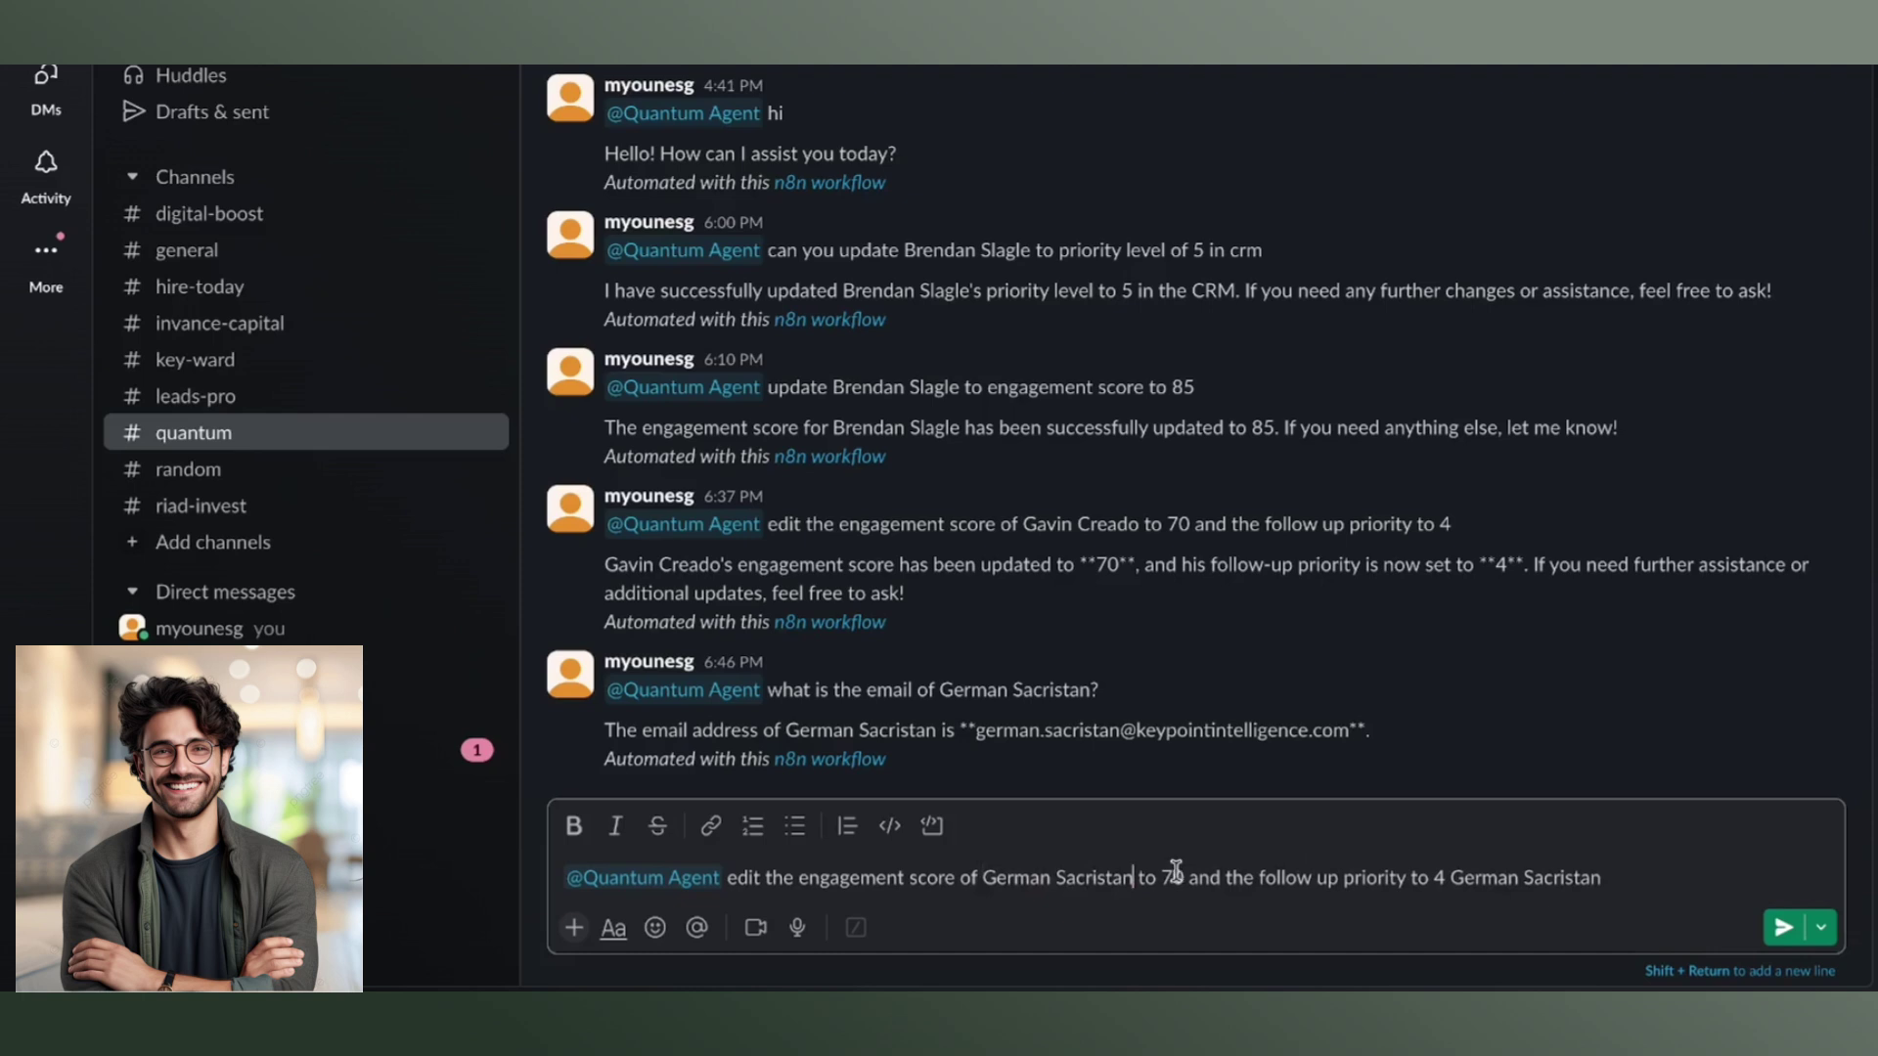
double_click(1174, 875)
text(80)
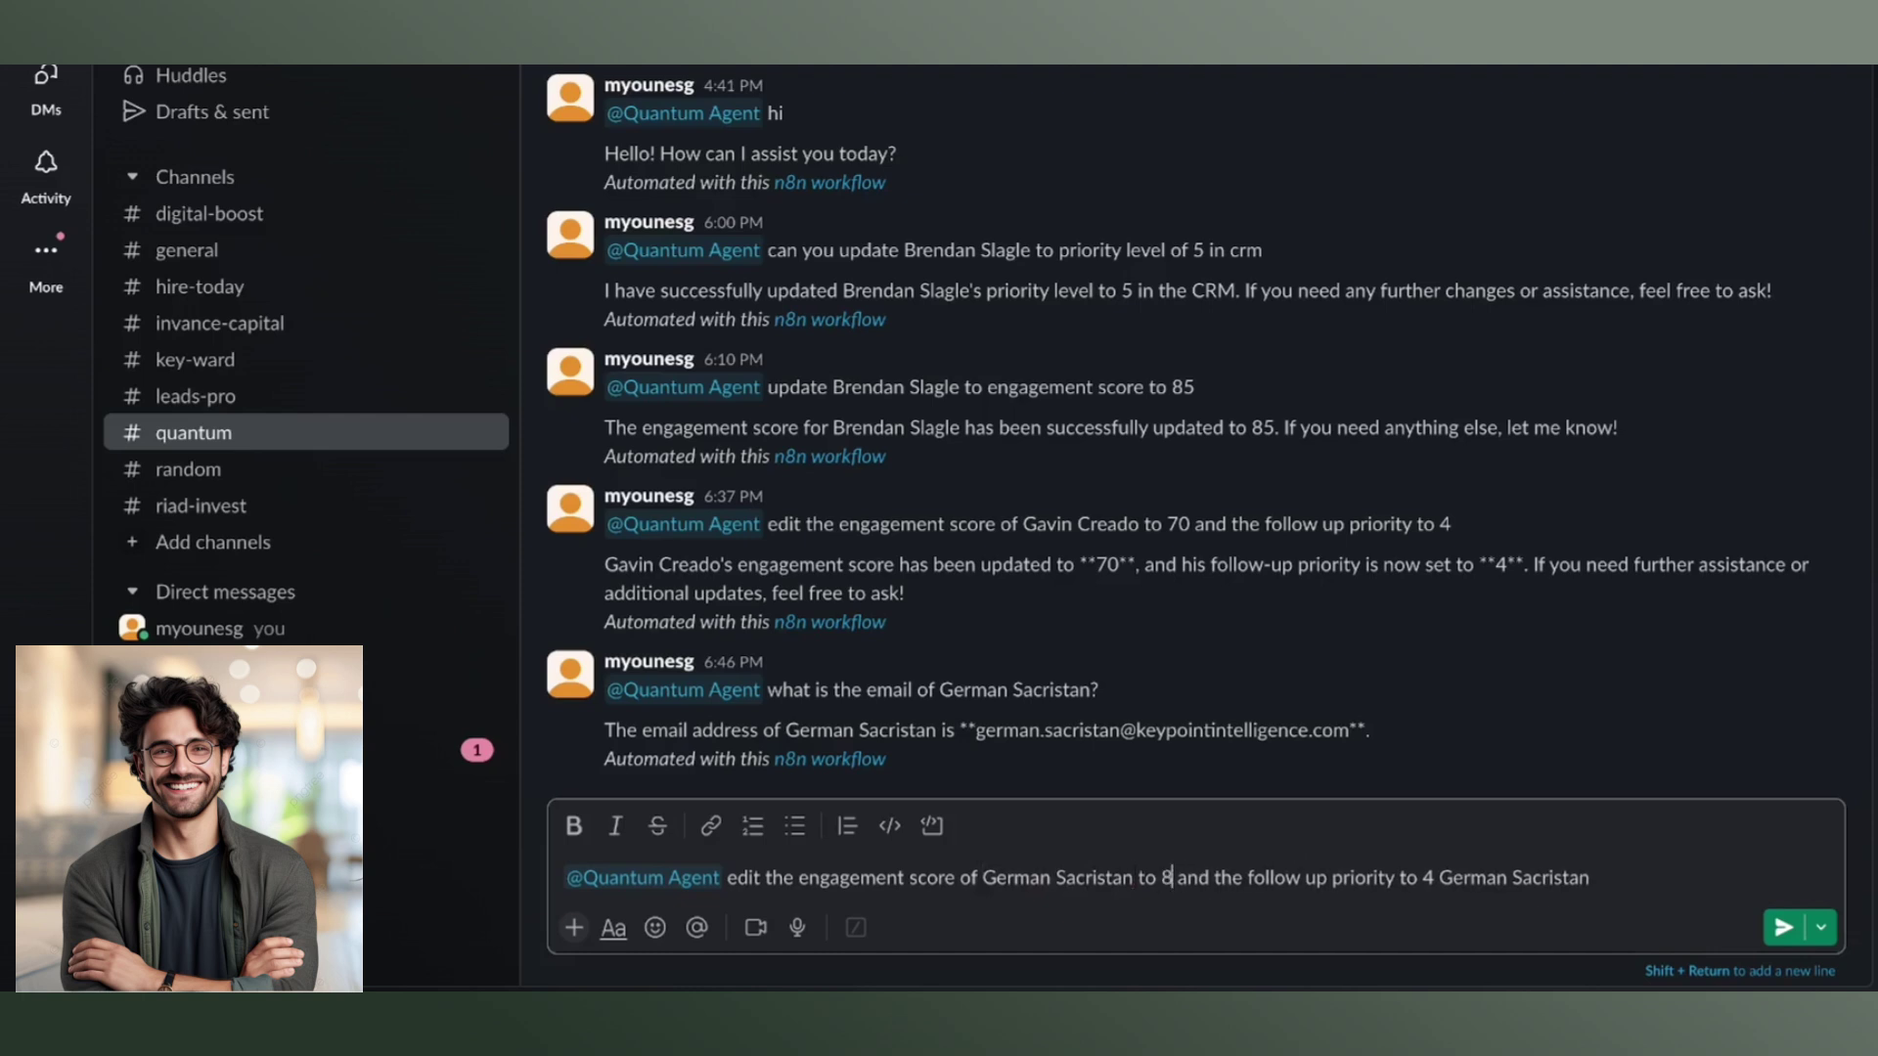
click(1444, 875)
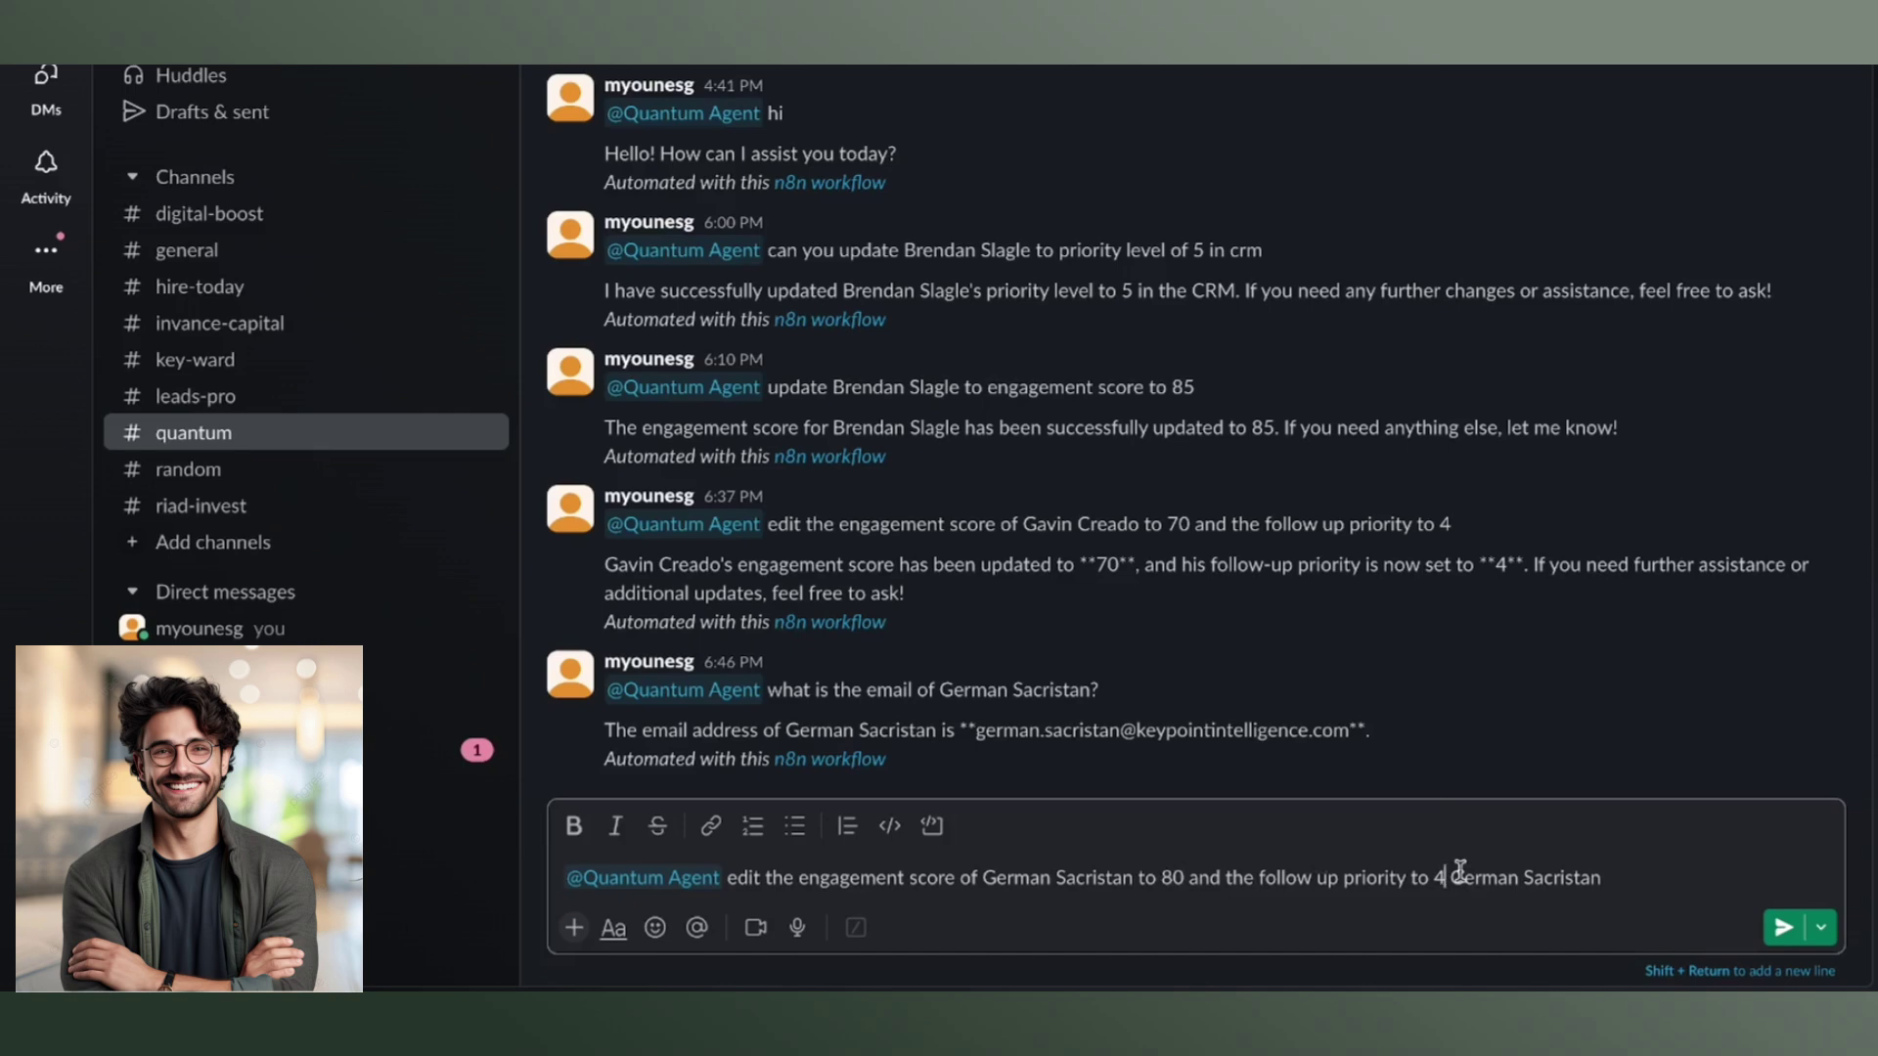
click(1174, 876)
key(BackSpace)
text(6)
Send the score and priority update request to Quantum Agent so the workflow runs.
key(Return)
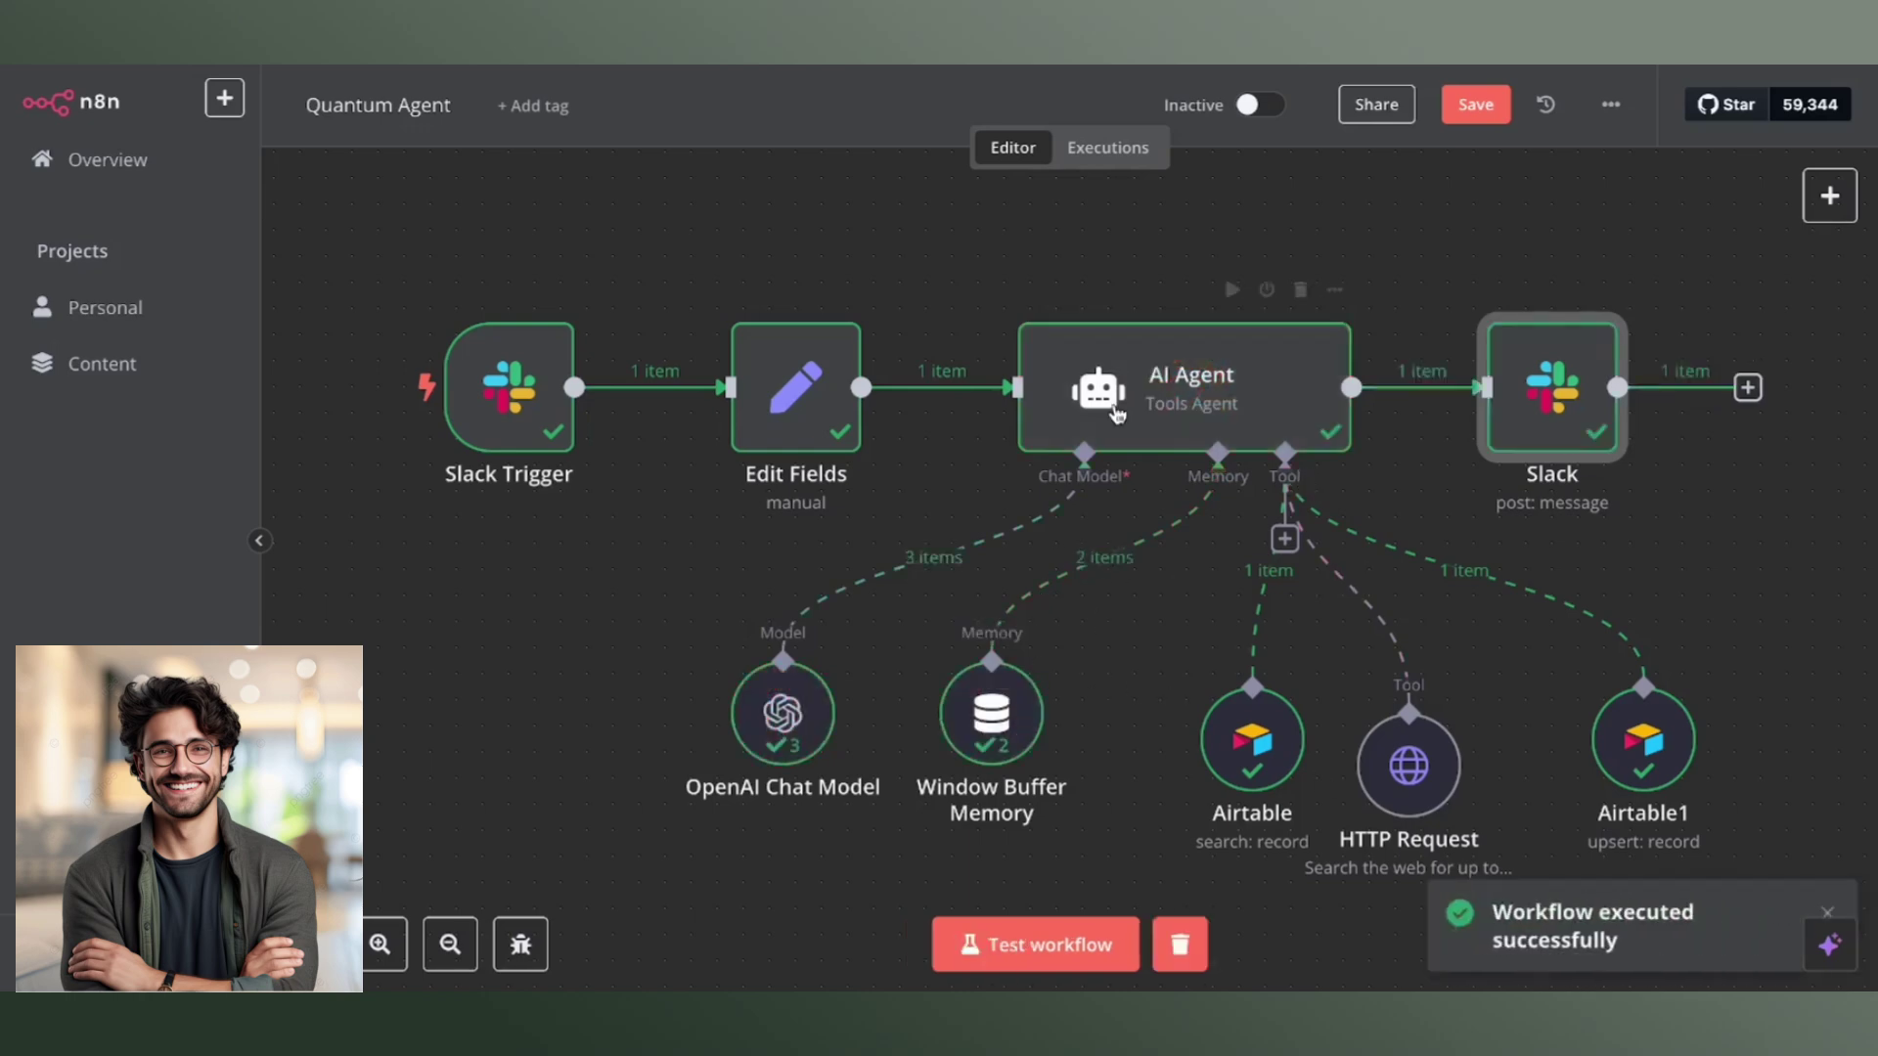
In Slack, highlight the agent's reply confirming engagement score 60 and follow-up priority 3.
key(ctrl+Left)
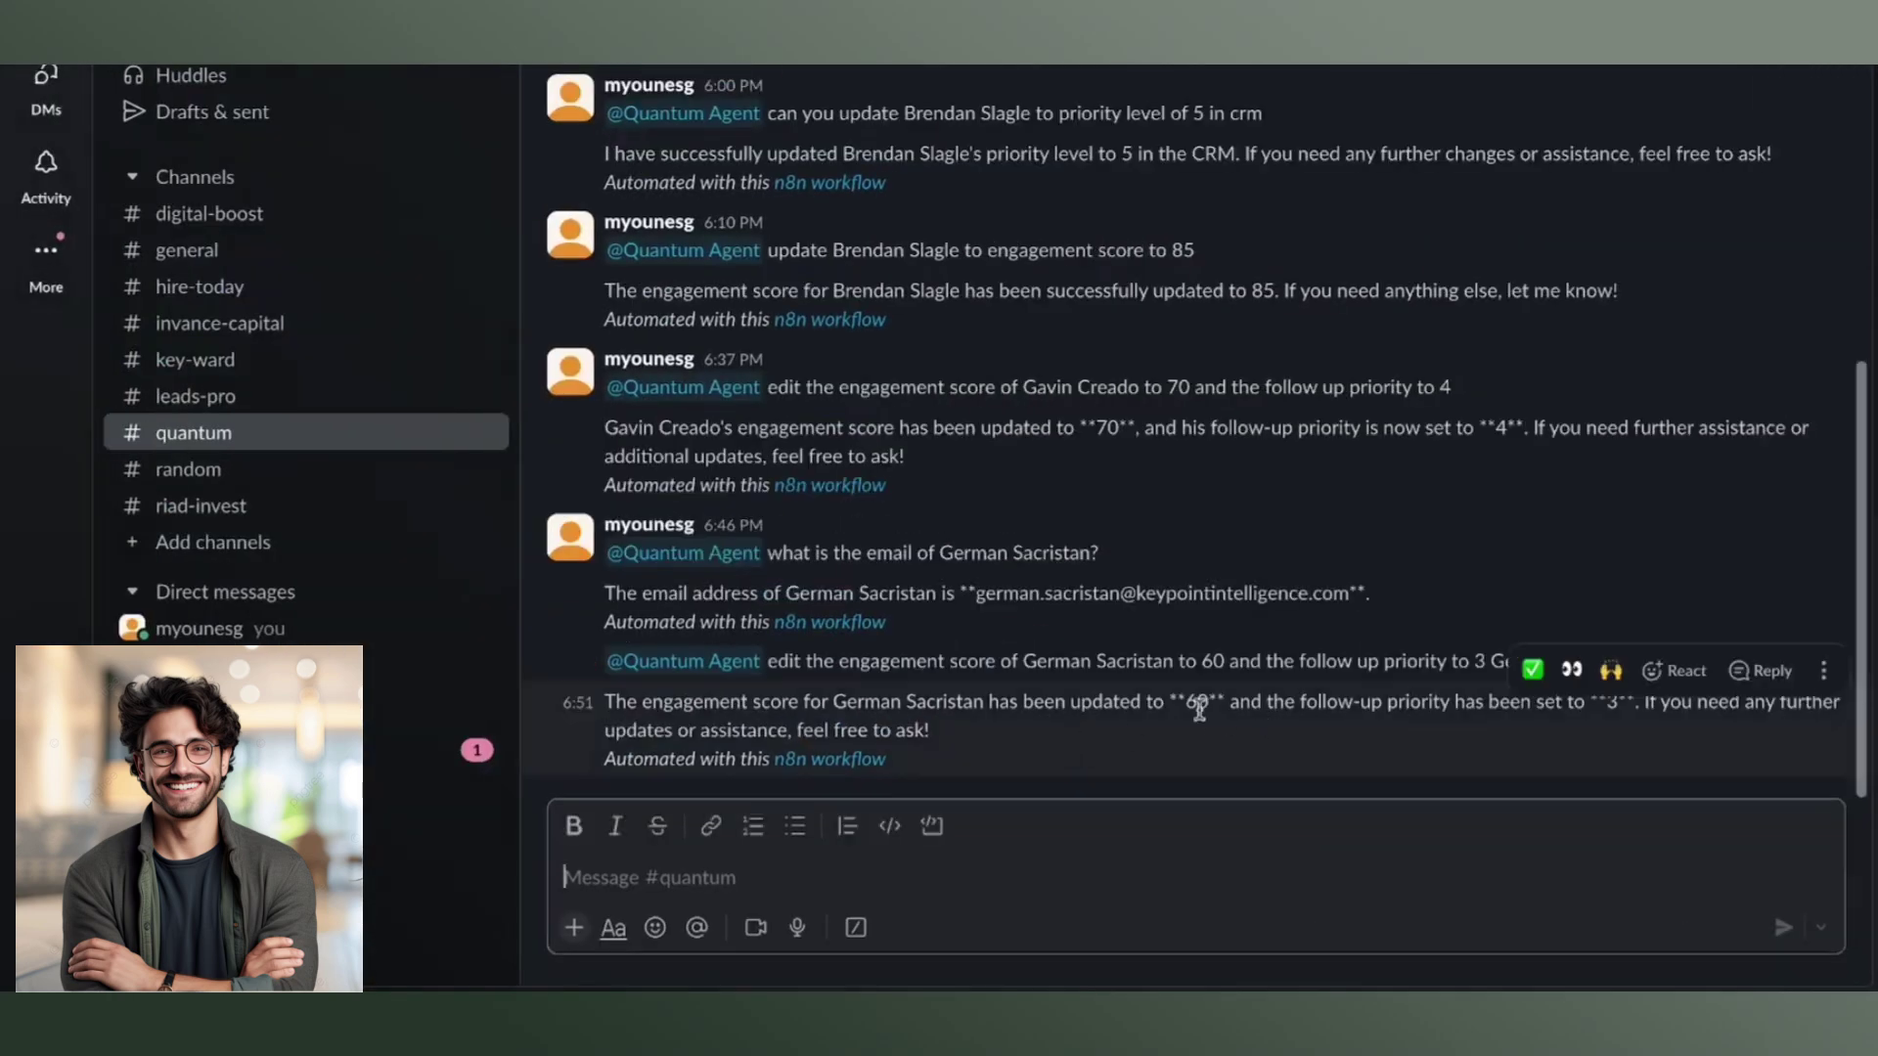
drag(1188, 704, 1615, 709)
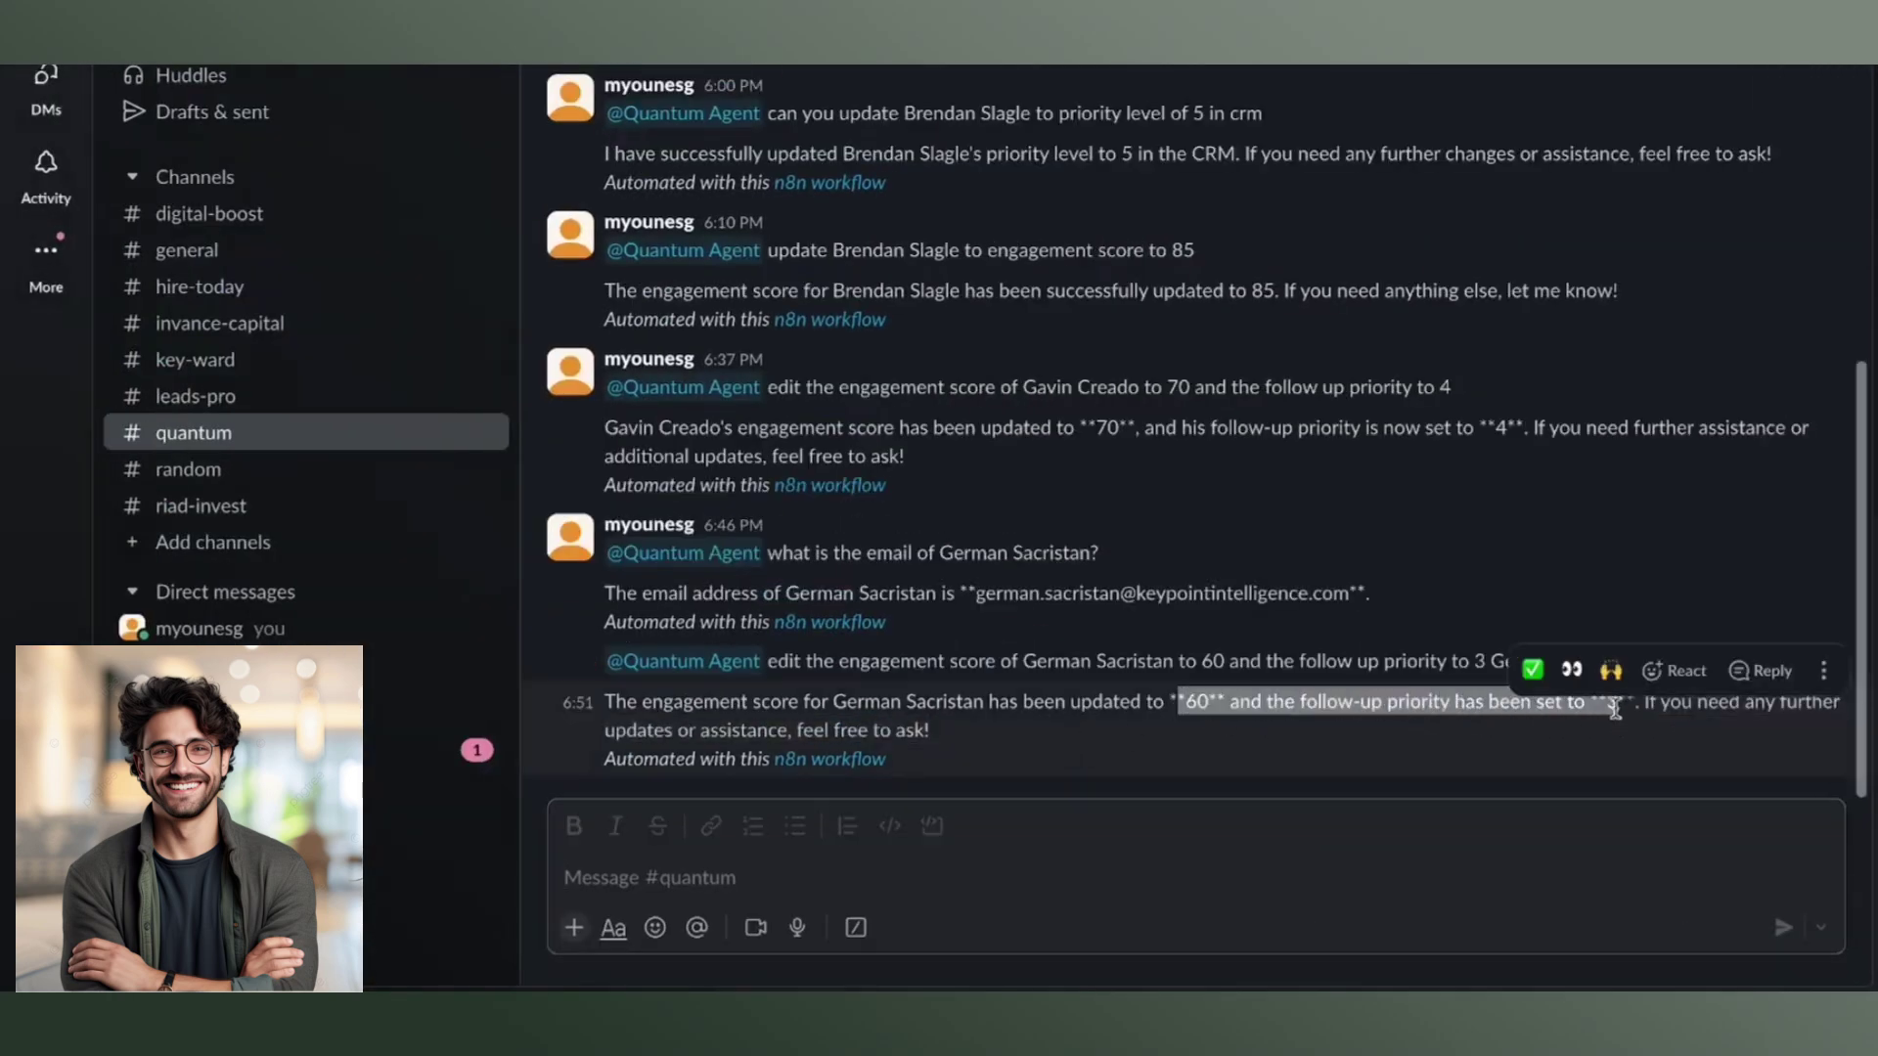
click(998, 880)
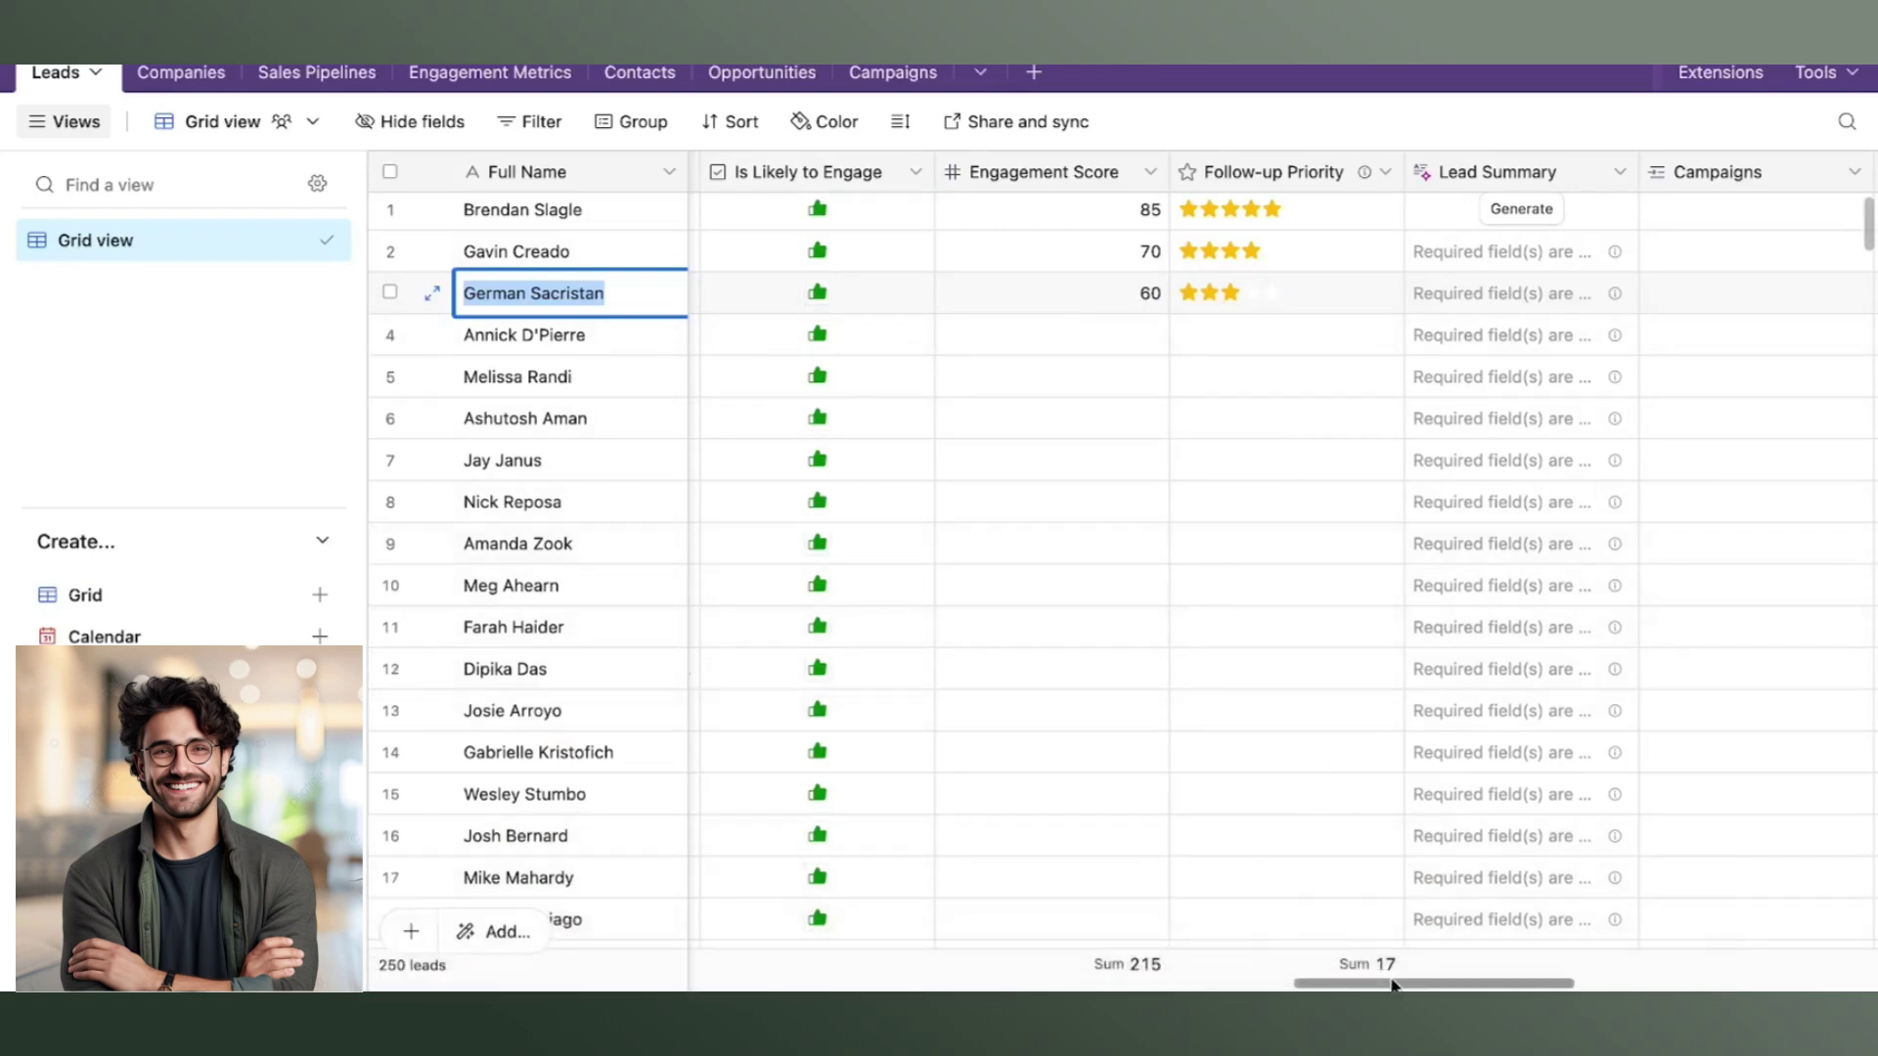
Scroll across the Airtable Leads table to check row 3 shows score 60 and three-star priority.
drag(1394, 984, 785, 978)
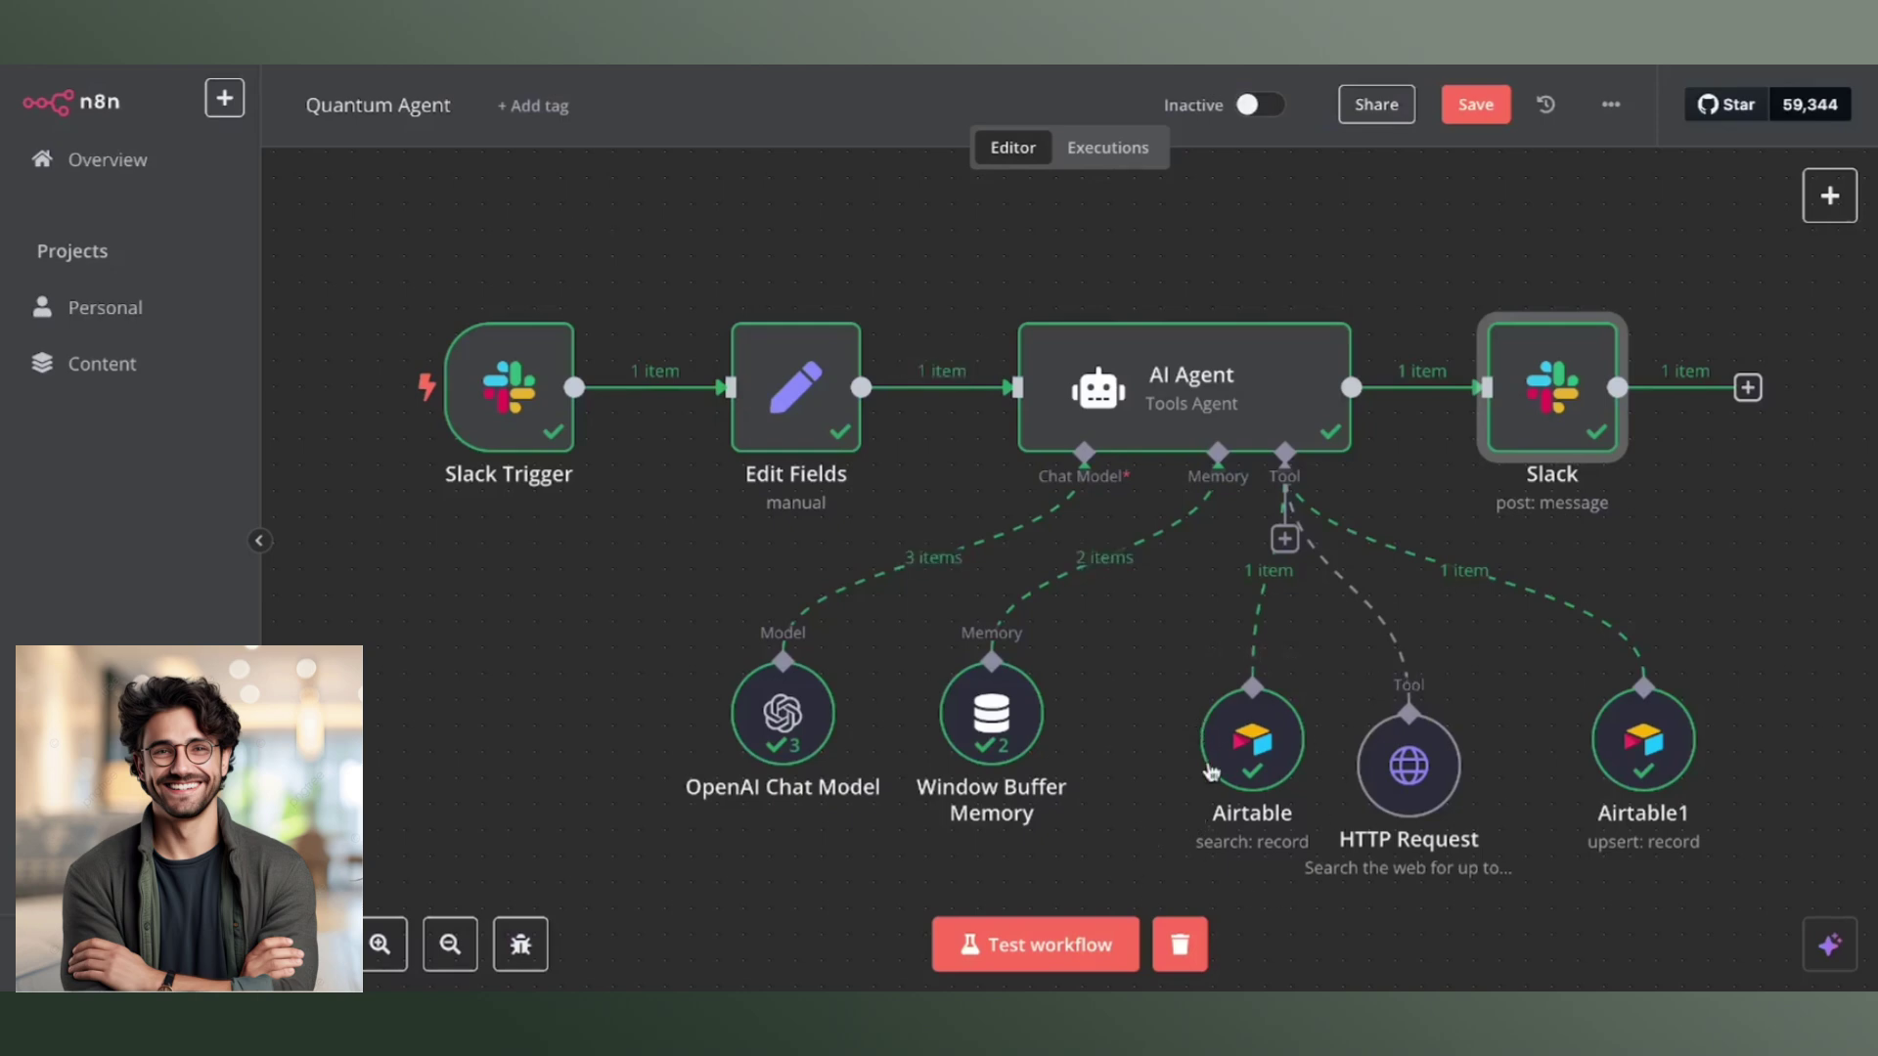
mouse_move(1213, 770)
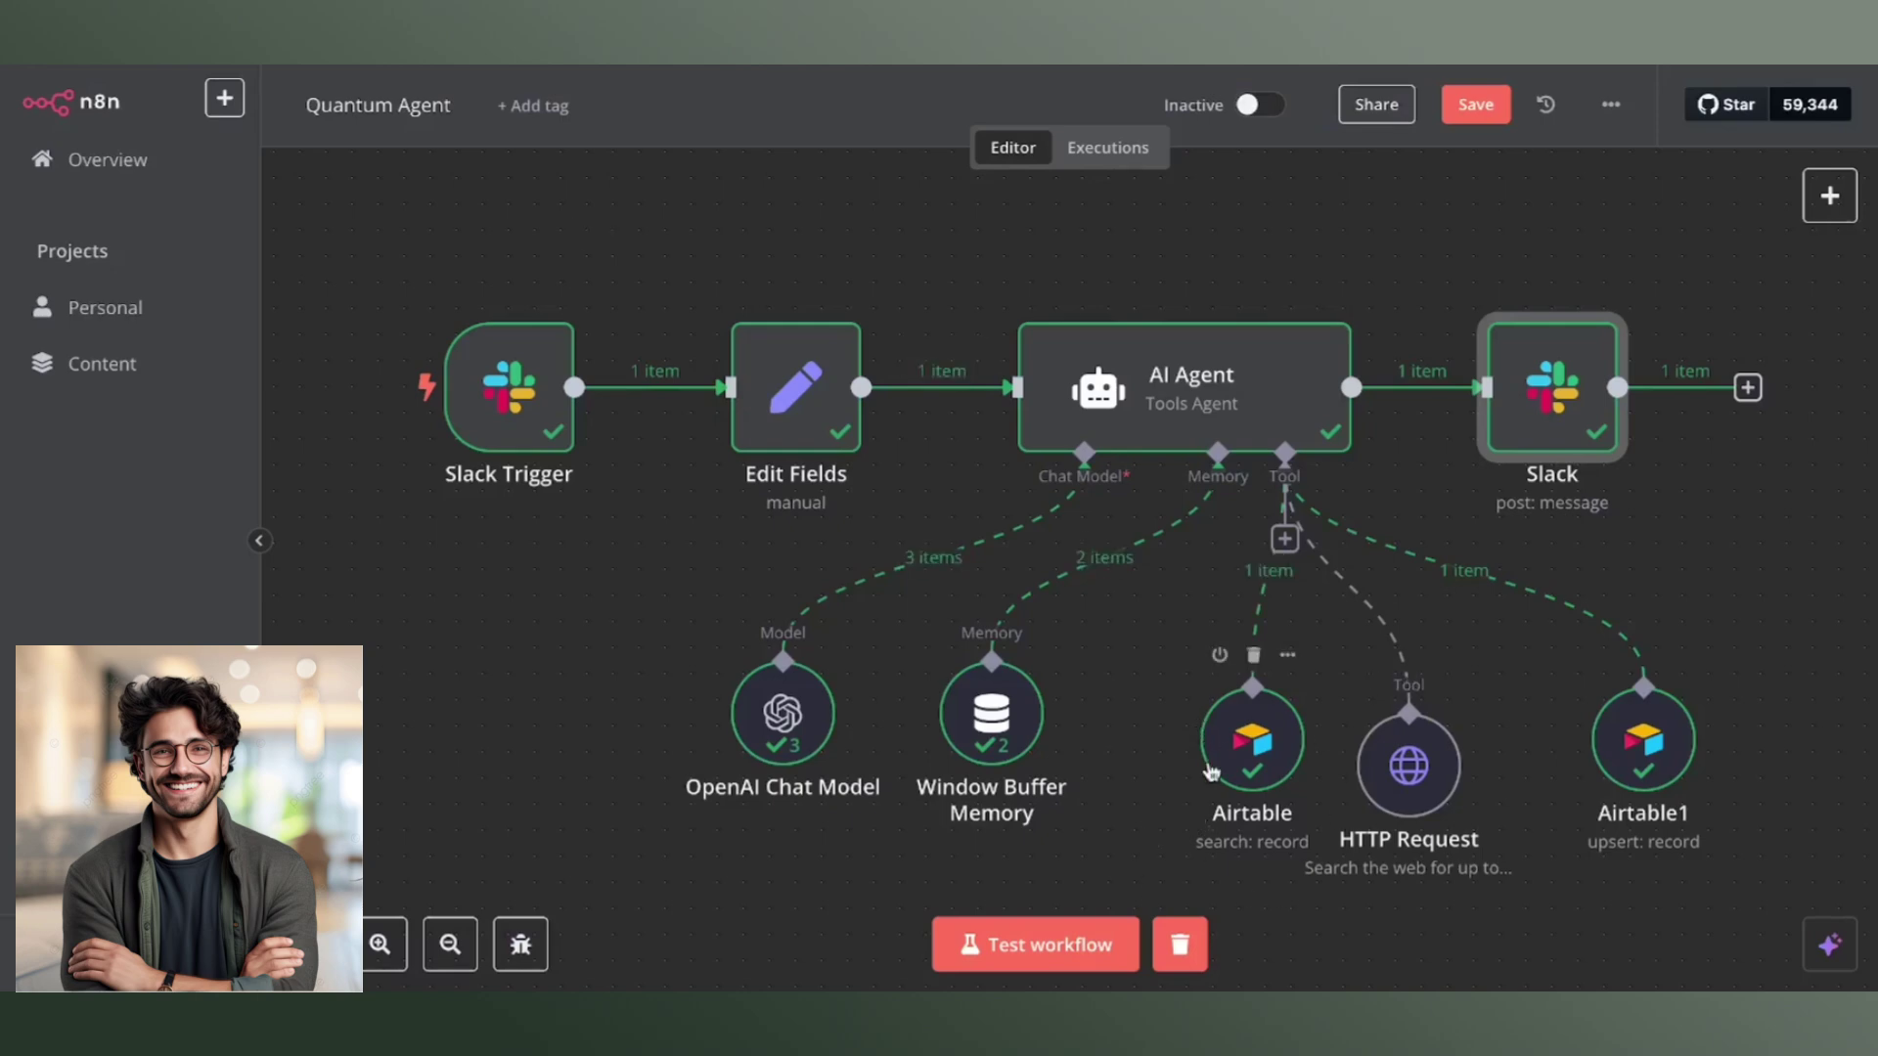